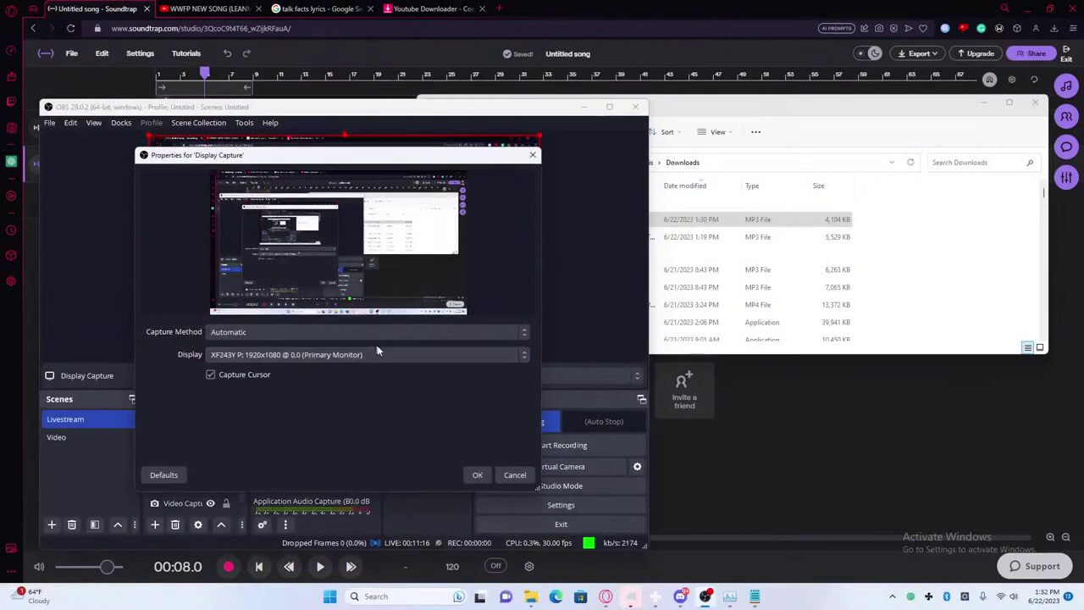
Step: Accept the Display Capture properties and move that source below the Text source in the Livestream scene
left_click(485, 472)
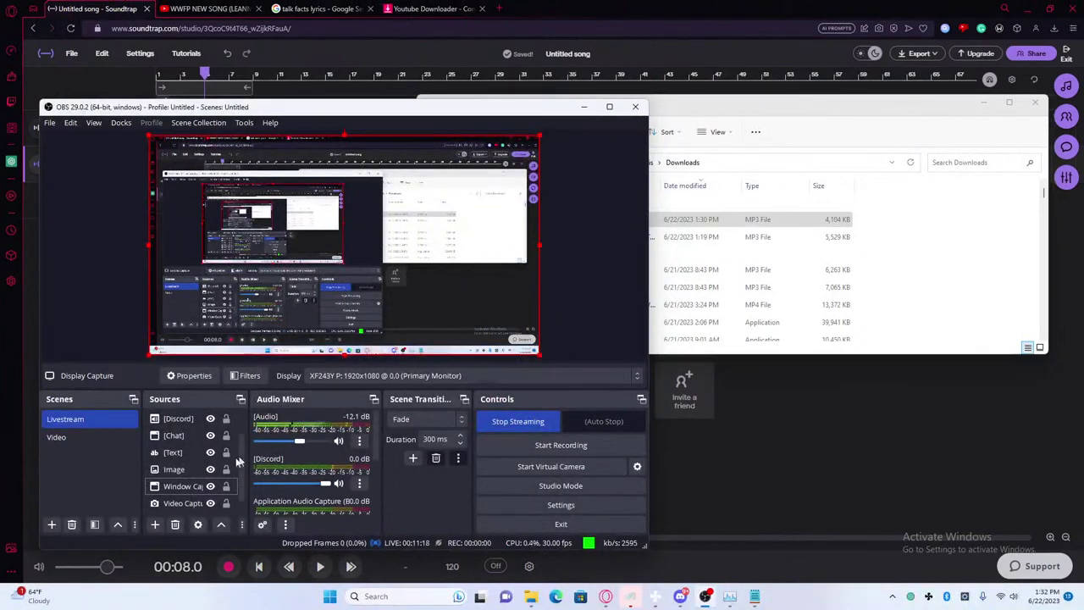
left_click(178, 486)
scroll(186, 475, "up", 2)
left_click(186, 436)
left_click_drag(182, 418, 182, 505)
scroll(181, 500, "down", 1)
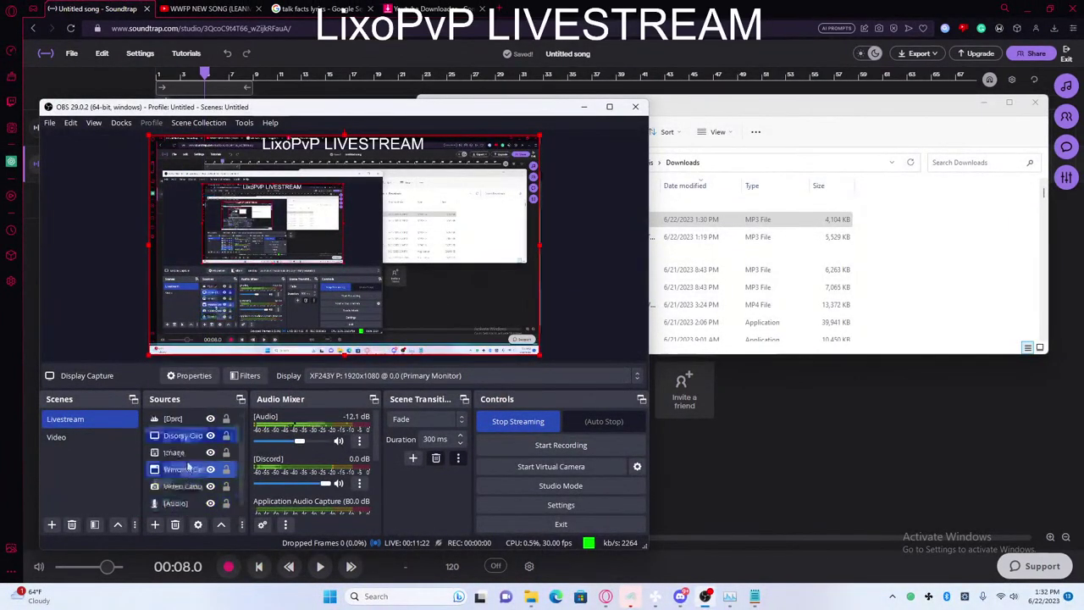
Step: Move the Display Capture source below the Image source so the image overlays the captured screen
left_click(174, 418)
left_click(180, 436)
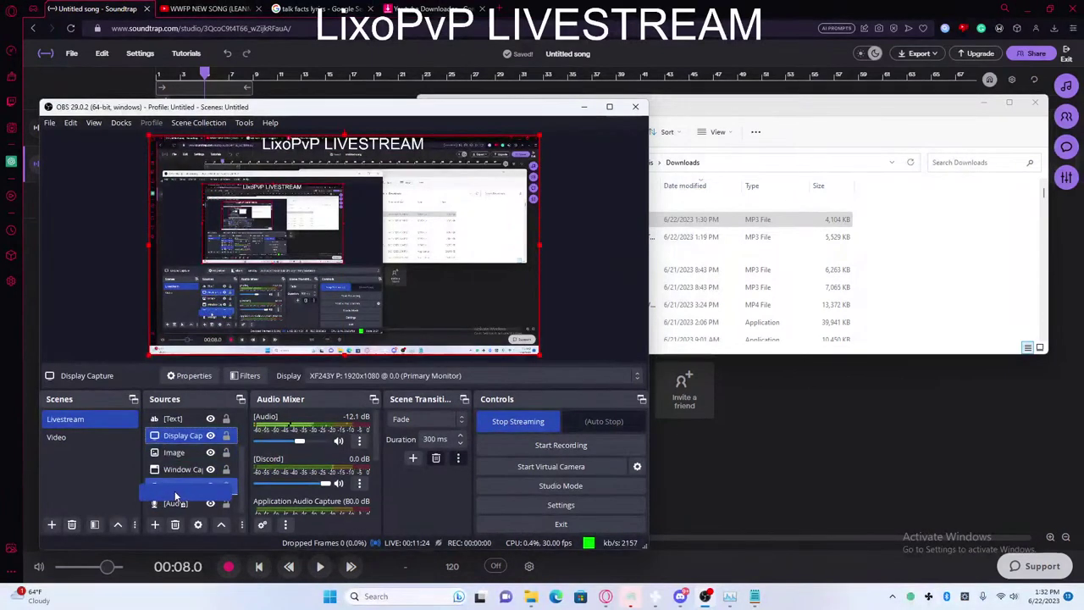
left_click(210, 469)
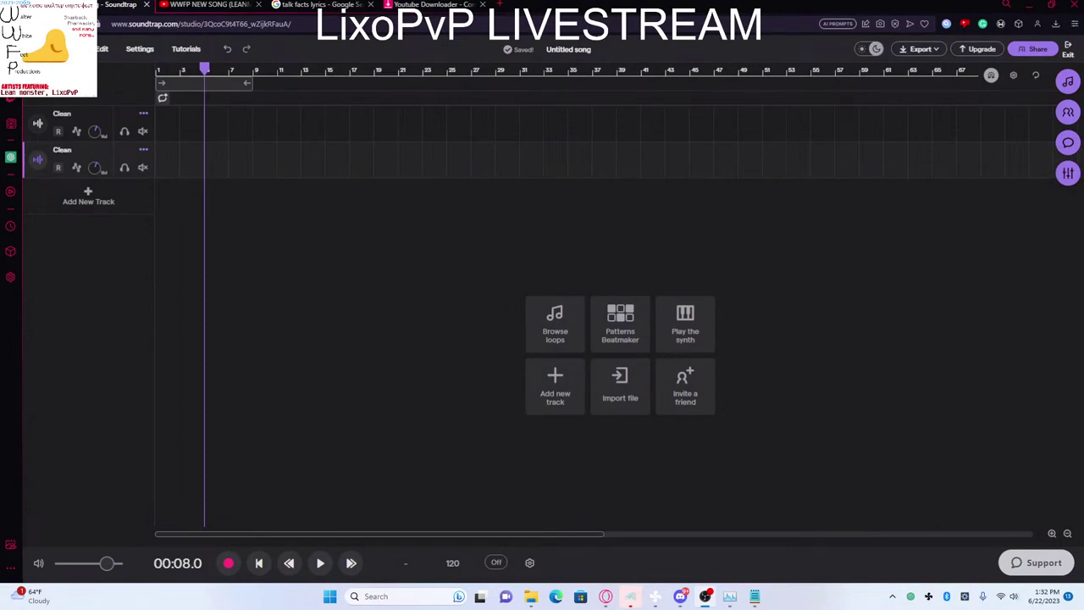
left_click(207, 450)
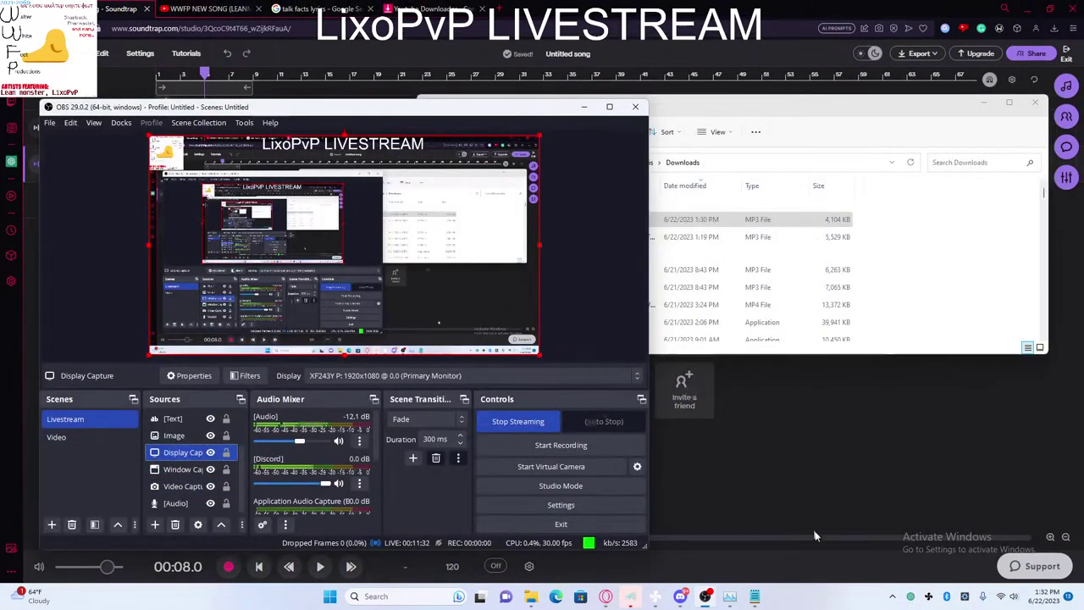
left_click(207, 450)
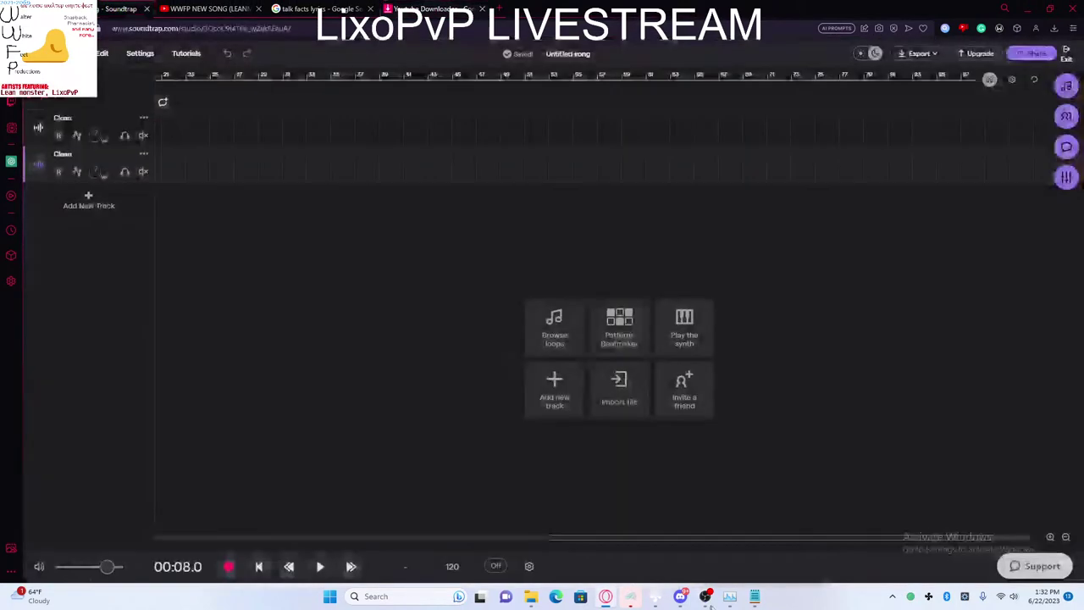
Step: Switch to the YouTube livestream page, open Discord's full friends list and position its window beside the live chat
left_click(705, 596)
left_click(863, 488)
key("ctrl+Tab")
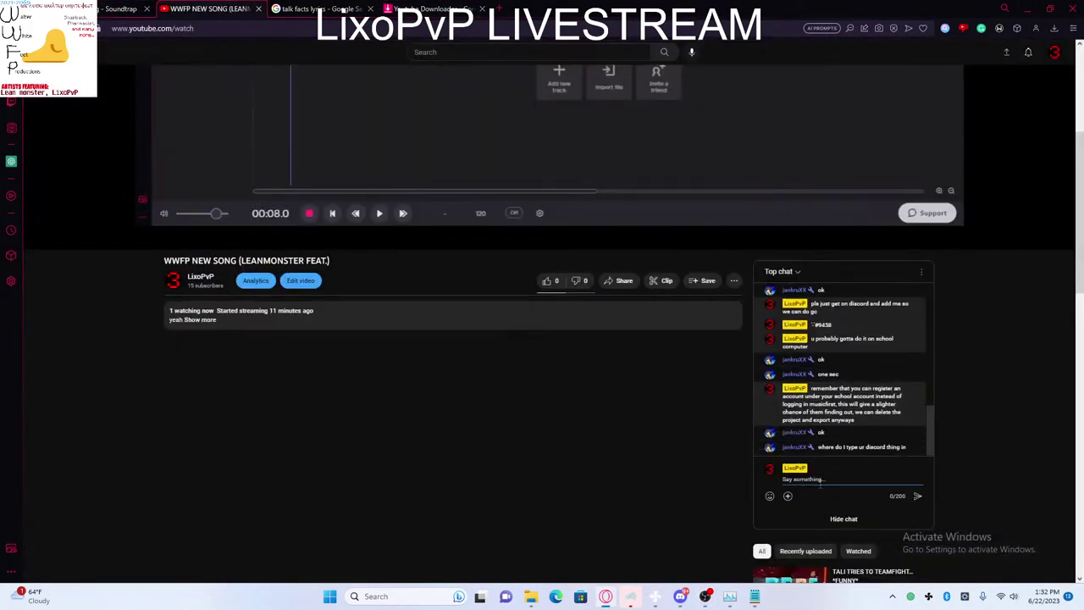
left_click(681, 596)
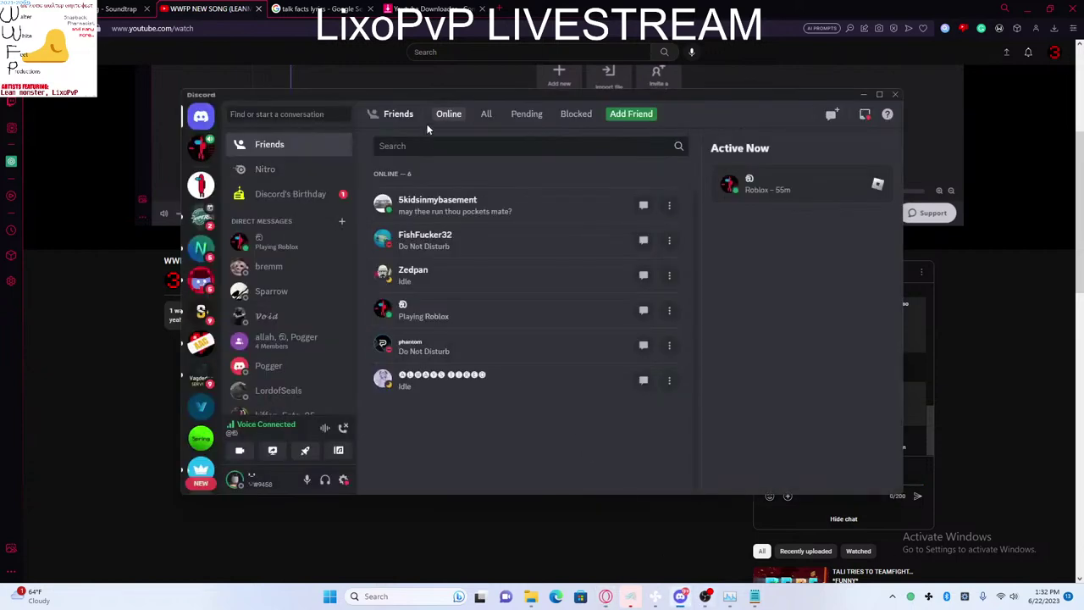
left_click(486, 113)
left_click_drag(507, 100, 381, 139)
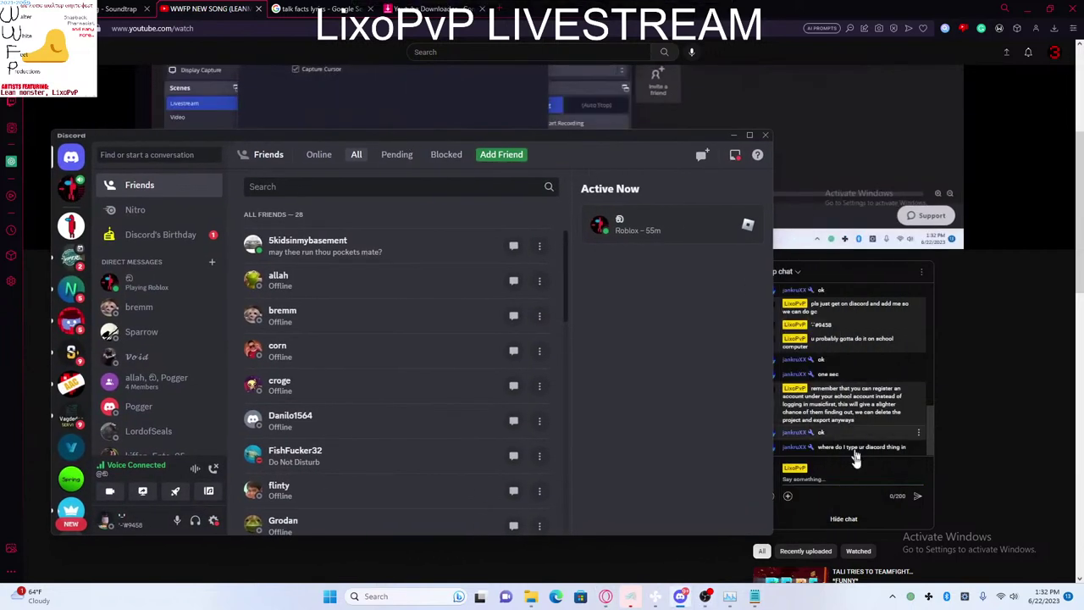
Step: Post "go look at my screen" in the YouTube live chat
left_click(878, 478)
type("d")
type("o look ")
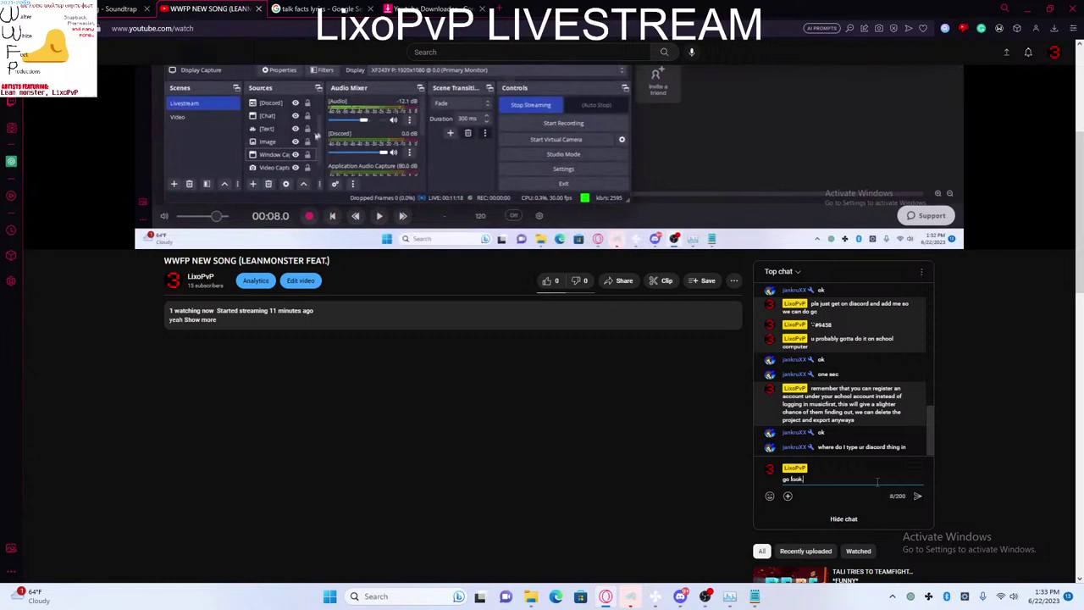
type("at my screen")
key("Return")
Step: Post "its gonna show on stream in a sec" in the YouTube live chat
type("its ")
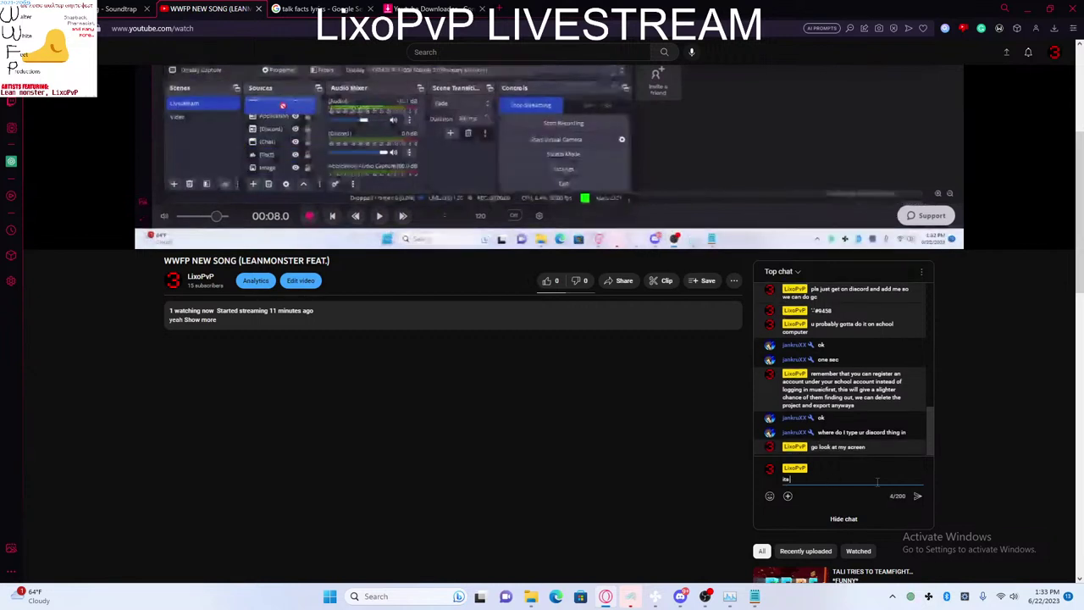
type("gonna show ico")
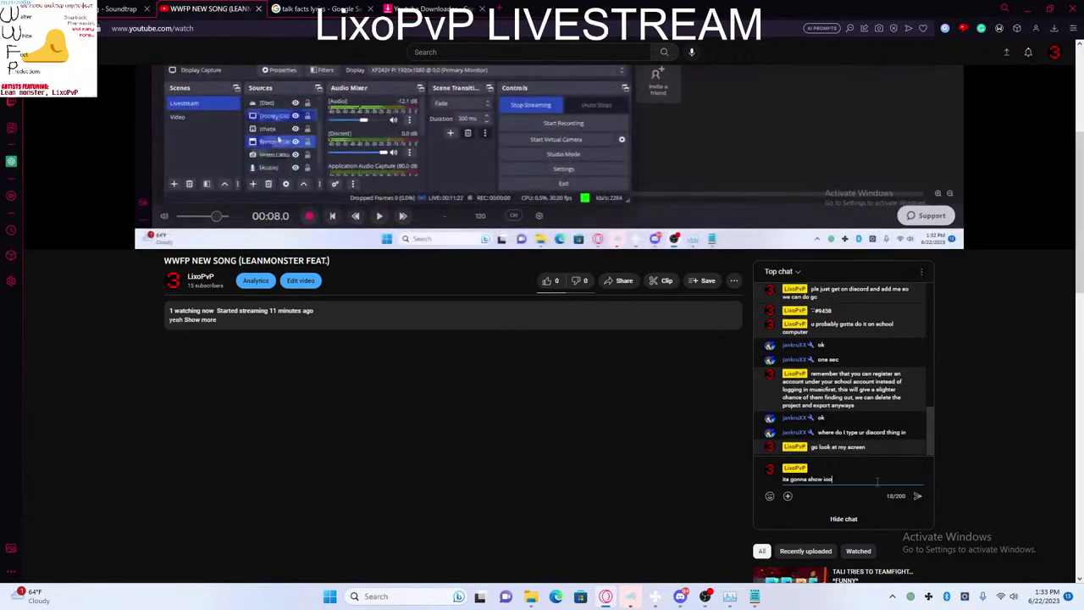
key("BackSpace")
key("BackSpace")
key("BackSpace")
type("on stream in a ")
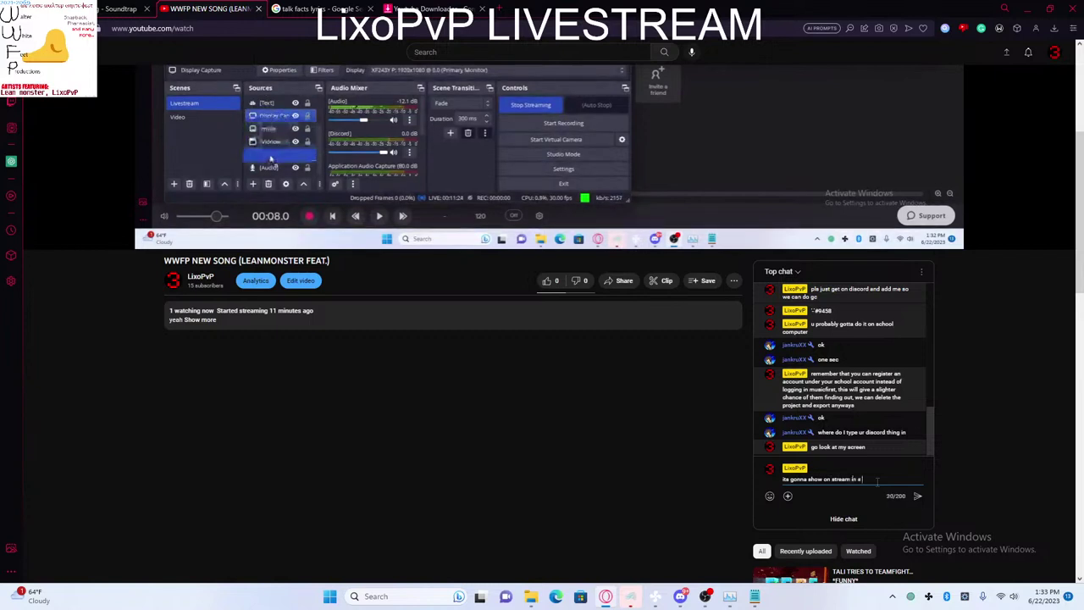
type("sec")
key("Return")
Step: Switch to Discord and show viewers the Add Friend form, alternating it with the blocked users list
left_click(680, 596)
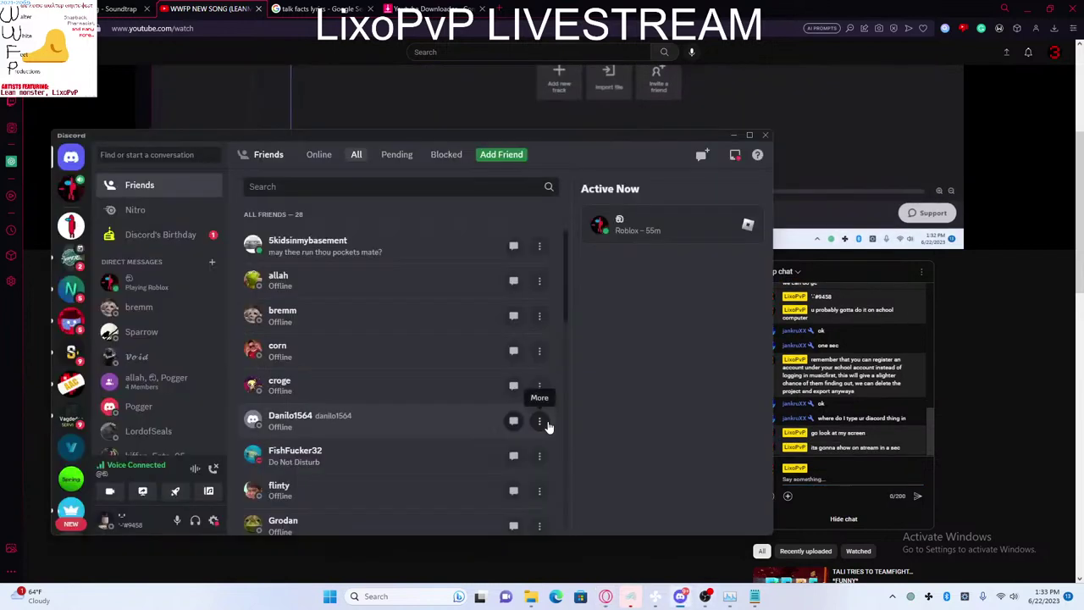
left_click(396, 154)
left_click(501, 155)
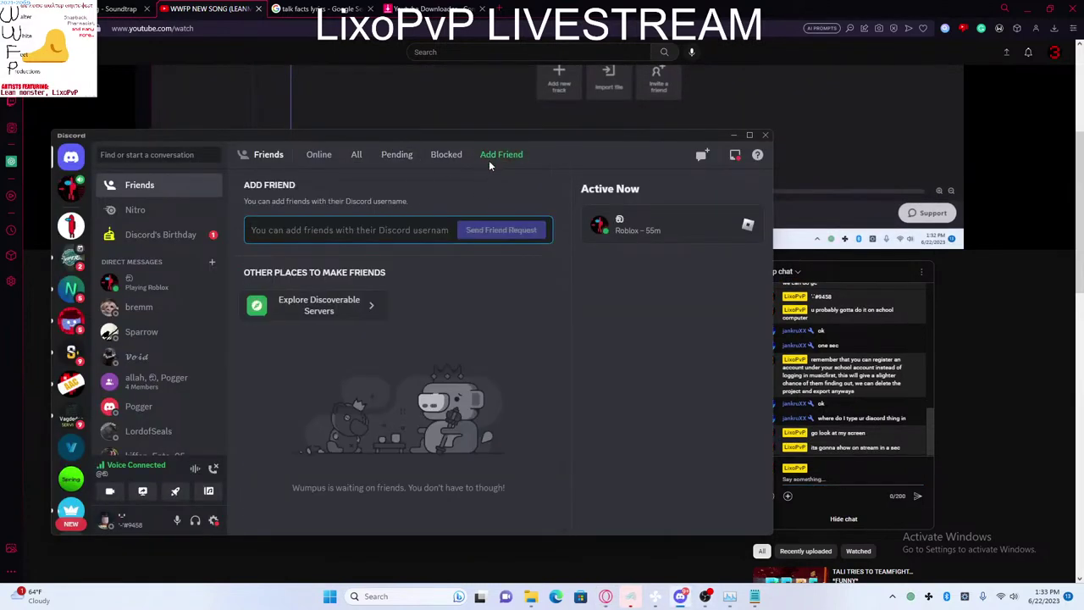
left_click(441, 156)
left_click(496, 157)
left_click(445, 157)
left_click(500, 156)
left_click(462, 158)
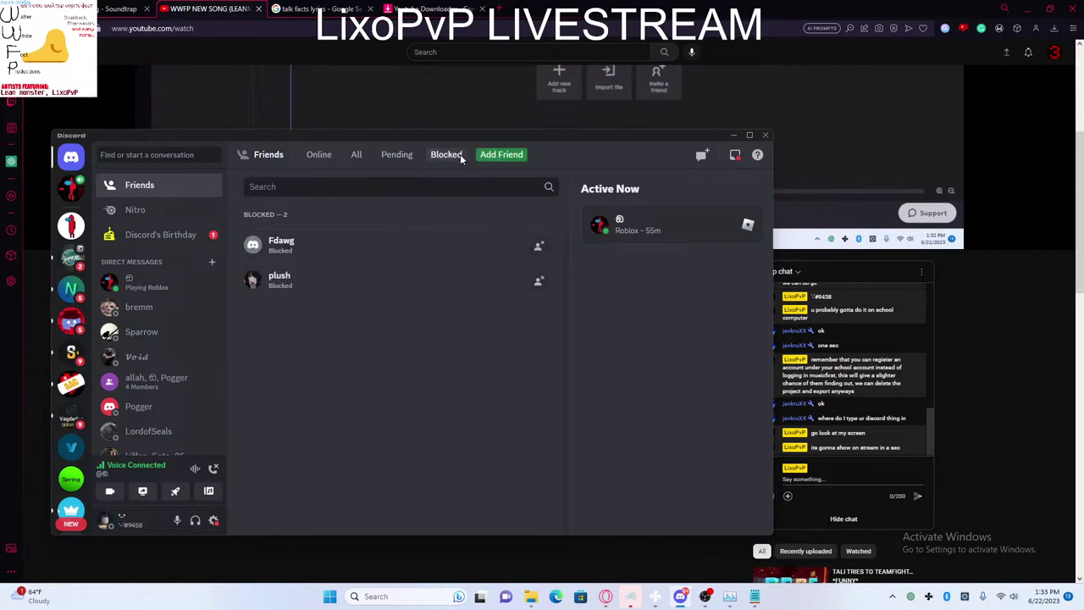
left_click(499, 156)
left_click(447, 155)
left_click(500, 155)
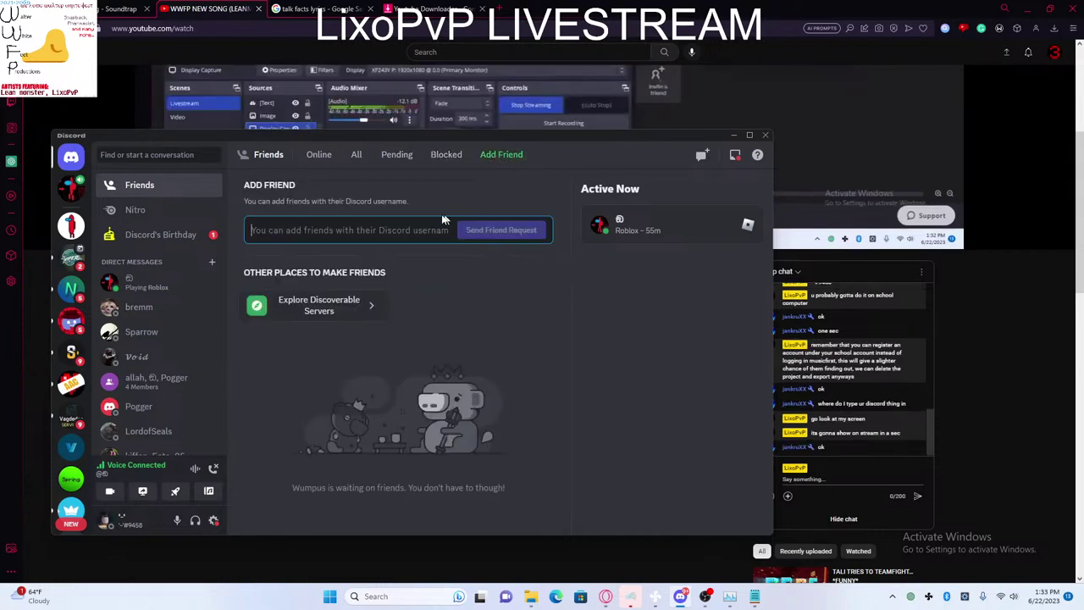
Step: Demonstrate entering the streamer's Discord username and tag in the Add Friend form, and return to the online friends list without sending
type("'-")
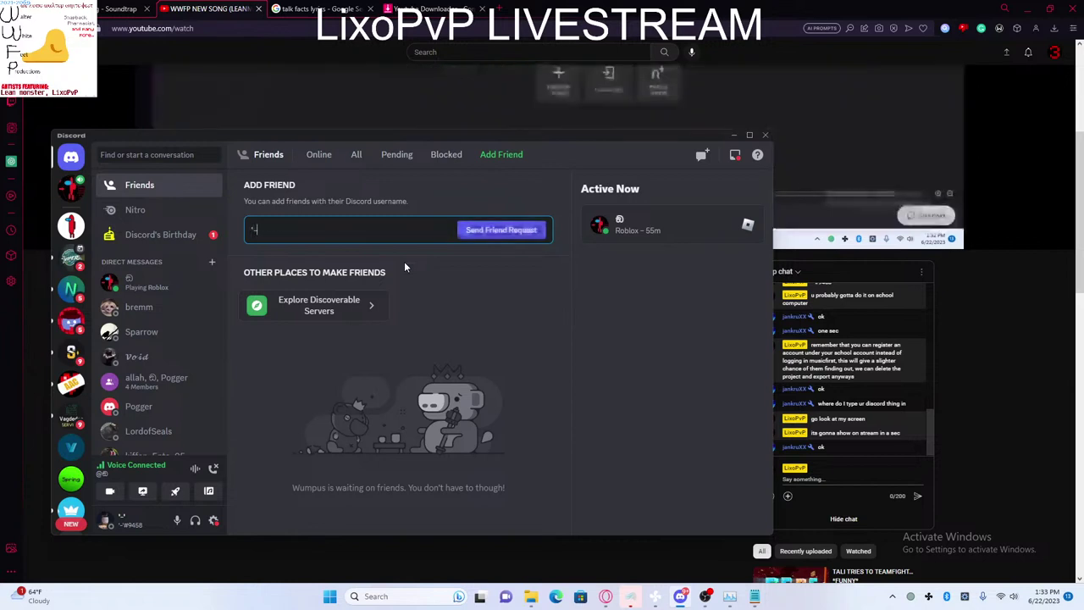
type("'#9458")
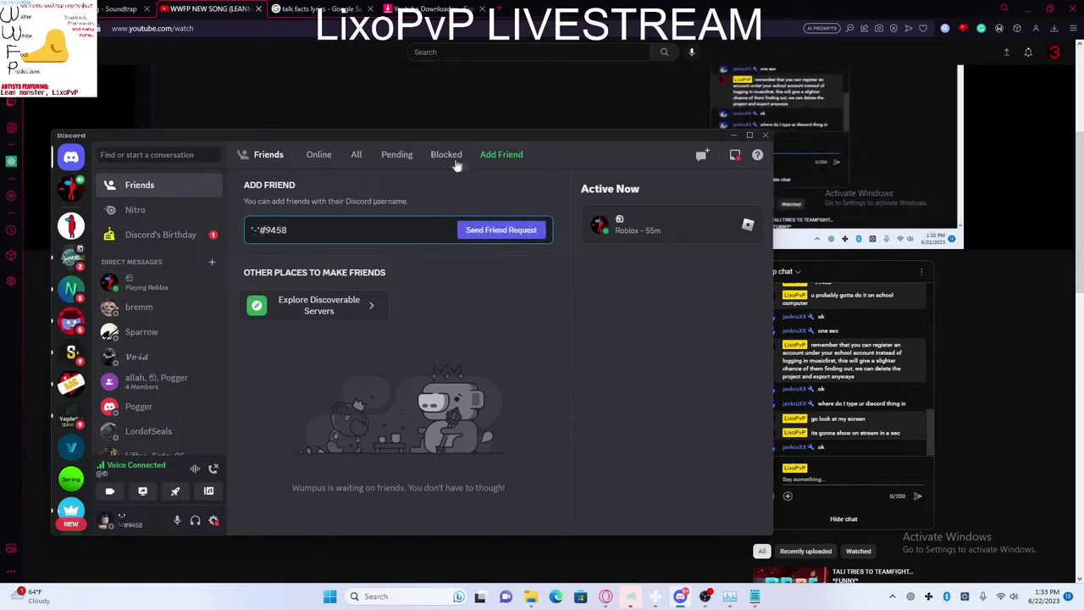
left_click(496, 156)
left_click(447, 154)
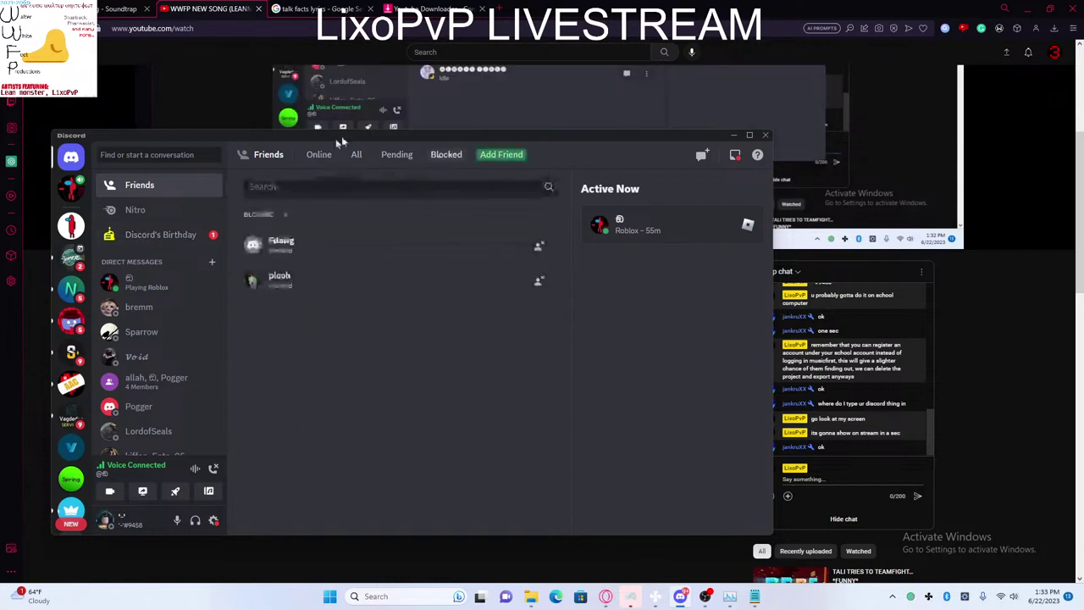
left_click(318, 154)
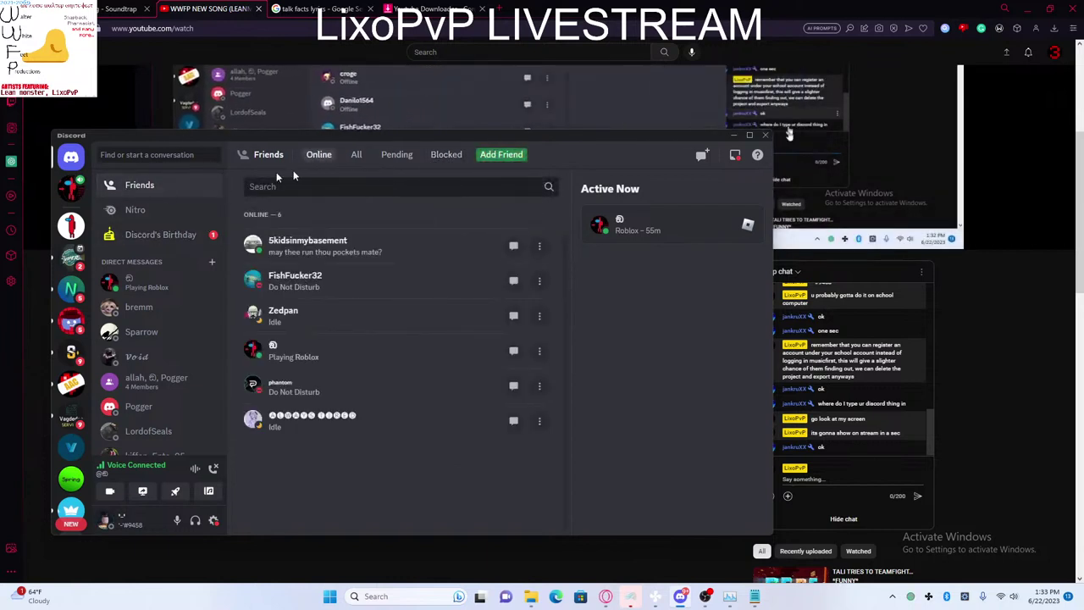
Step: Reopen the Add Friend form, enter the Discord username and tag again as a demonstration, and clear the field
left_click(514, 156)
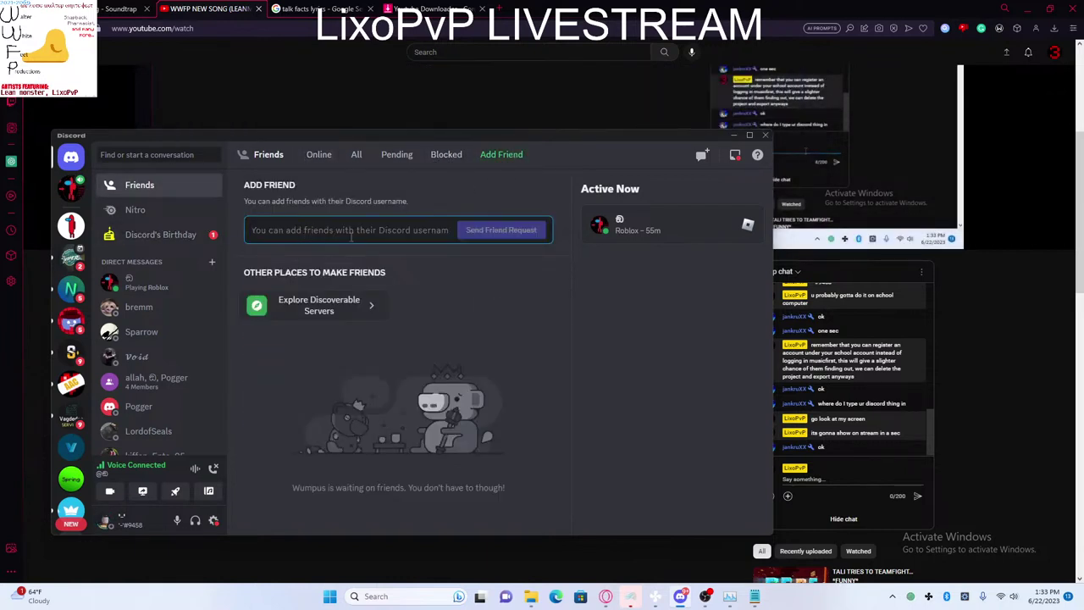
type("'-'5")
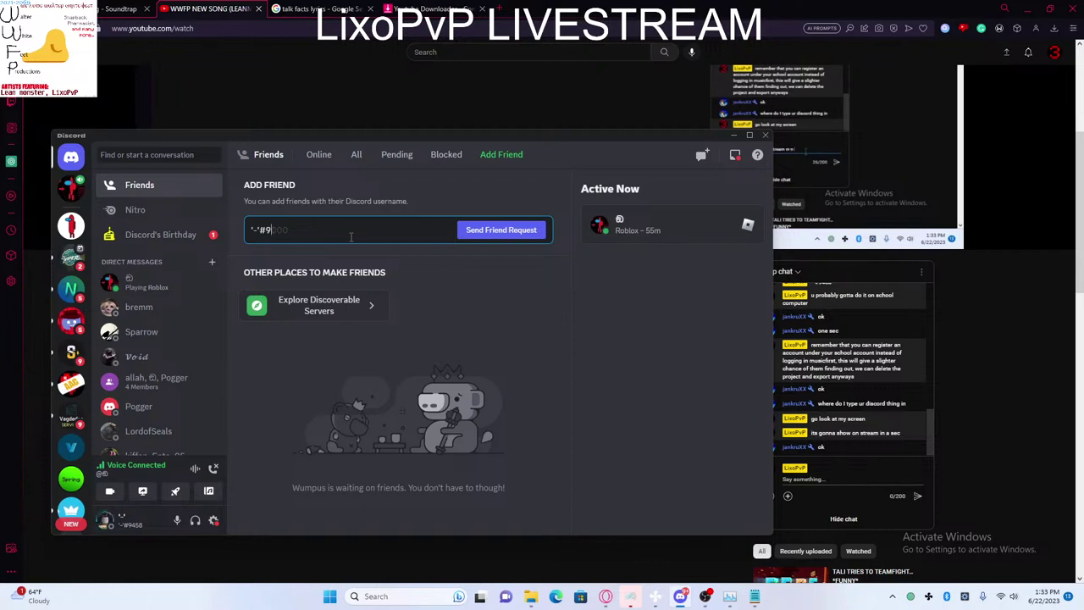
type("458")
key("ctrl+a")
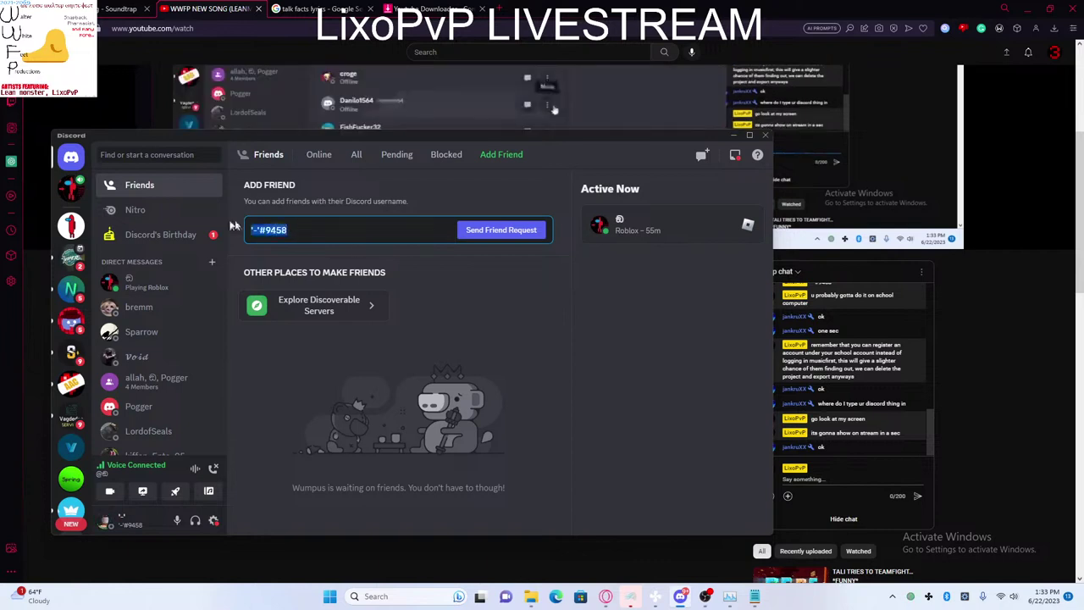
key("BackSpace")
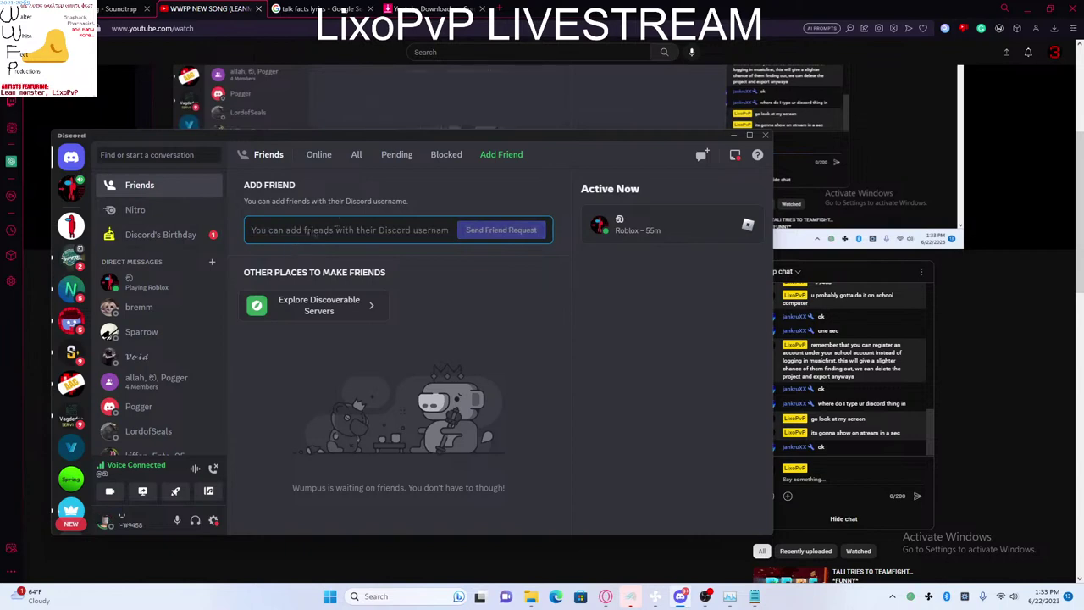
Step: Move the Discord window lower and check the online, full and pending friends lists
left_click_drag(323, 139, 366, 189)
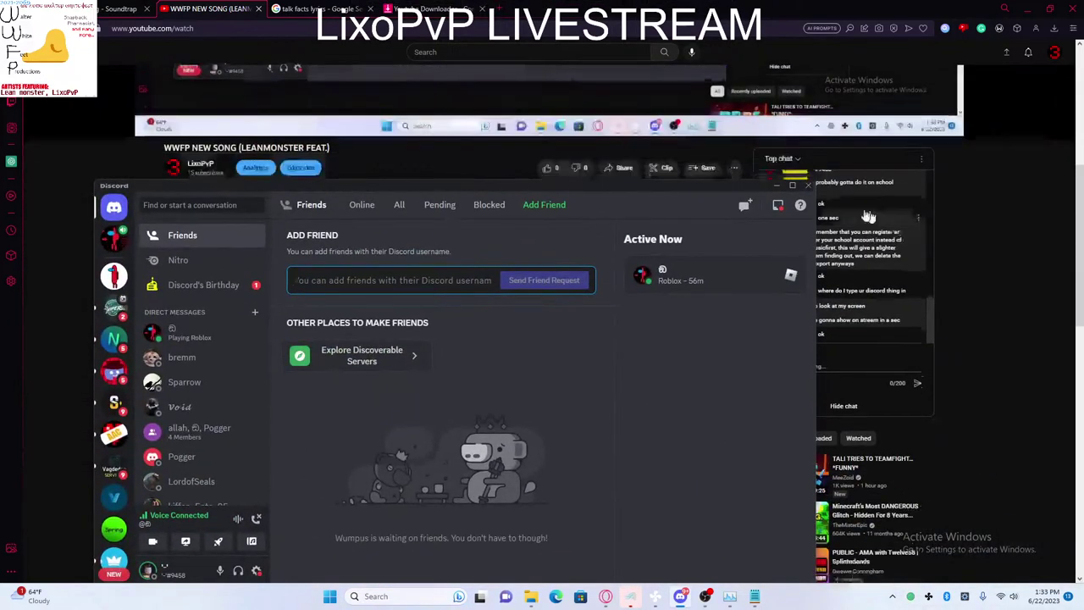
left_click(361, 204)
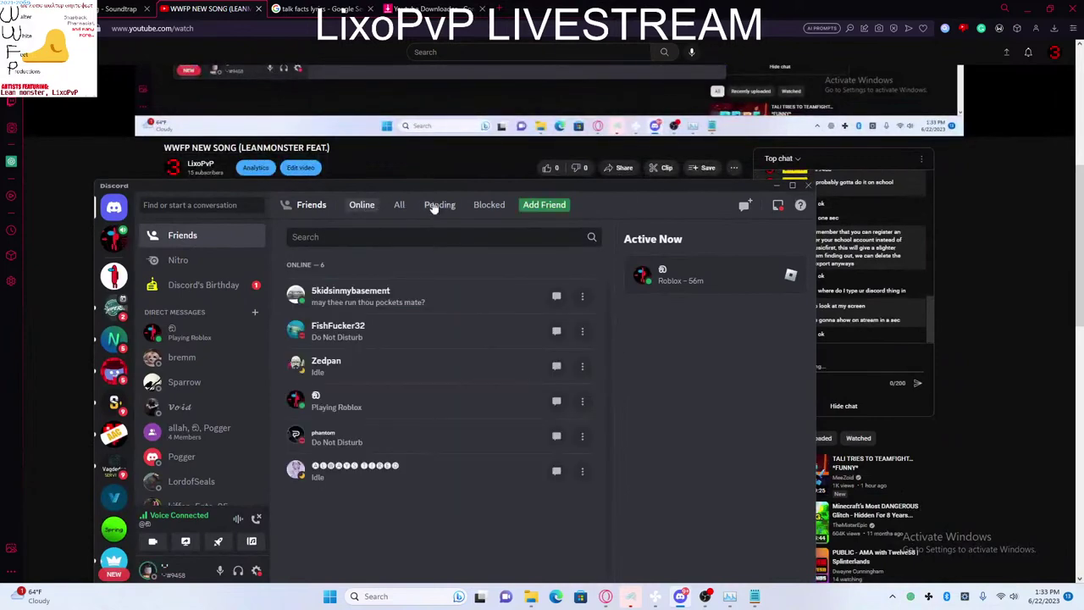
left_click_drag(465, 178, 490, 195)
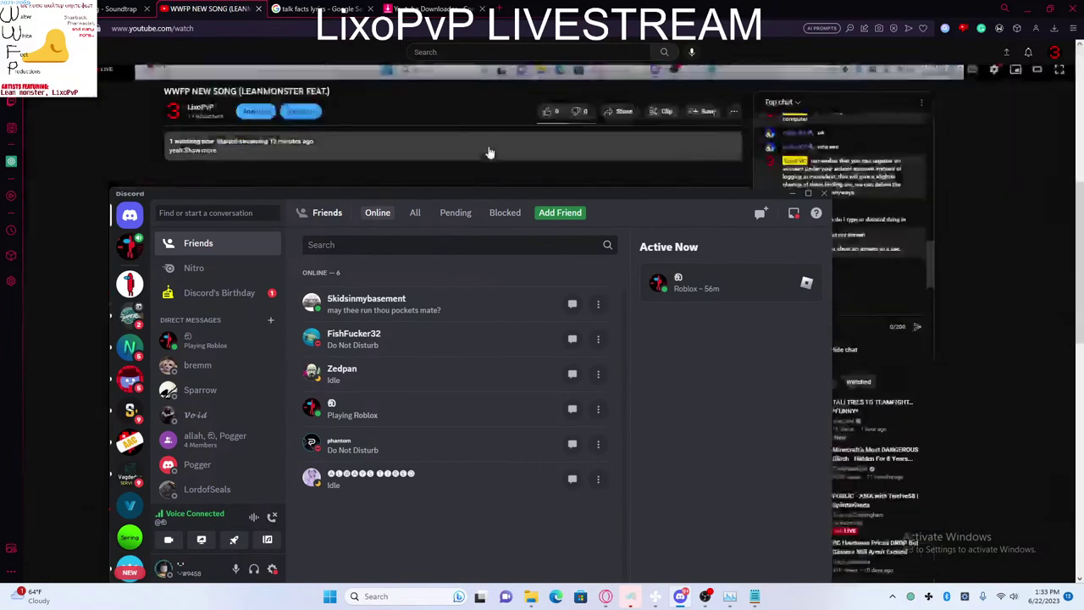
scroll(485, 142, "up", 3)
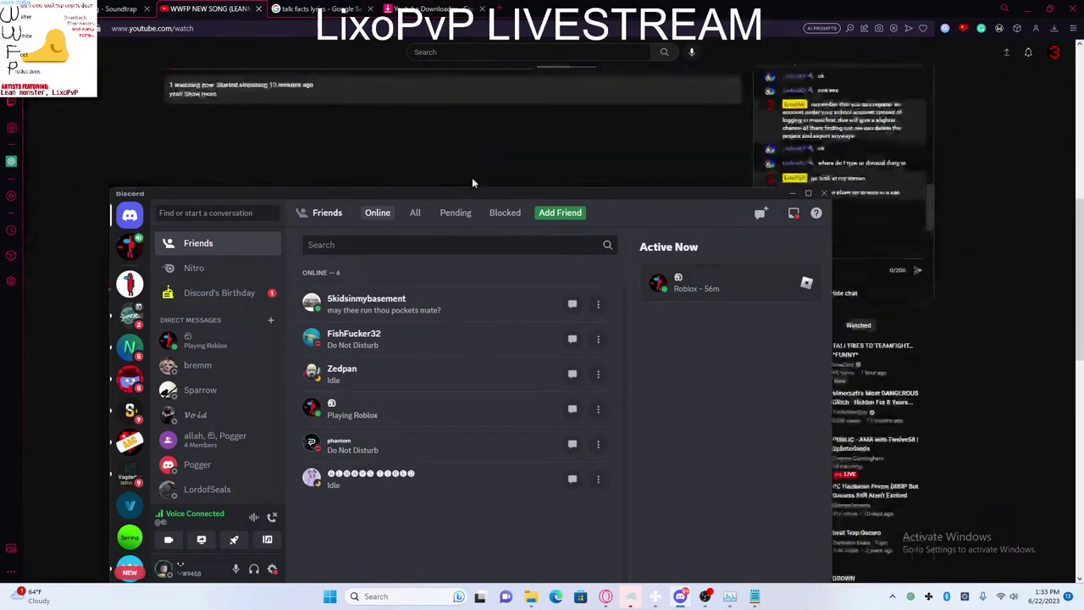
left_click(415, 216)
left_click(378, 213)
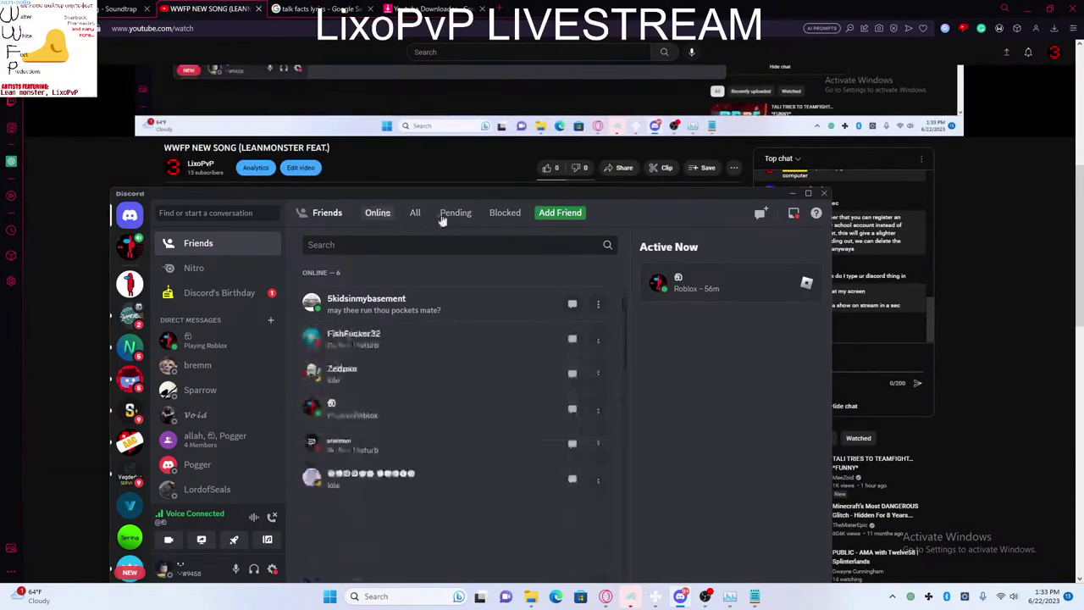
left_click(455, 213)
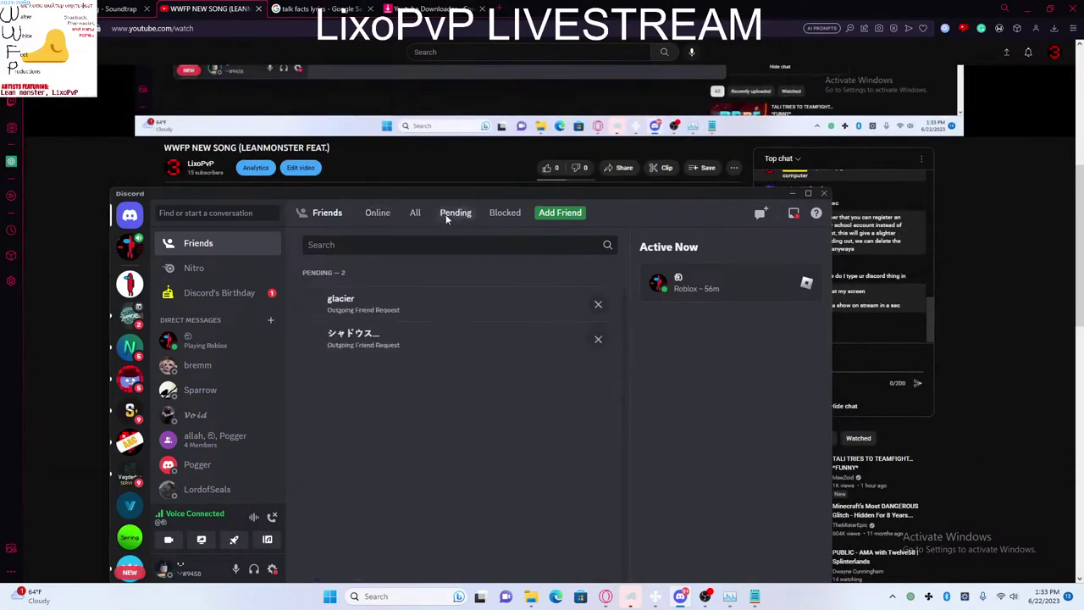
left_click(377, 217)
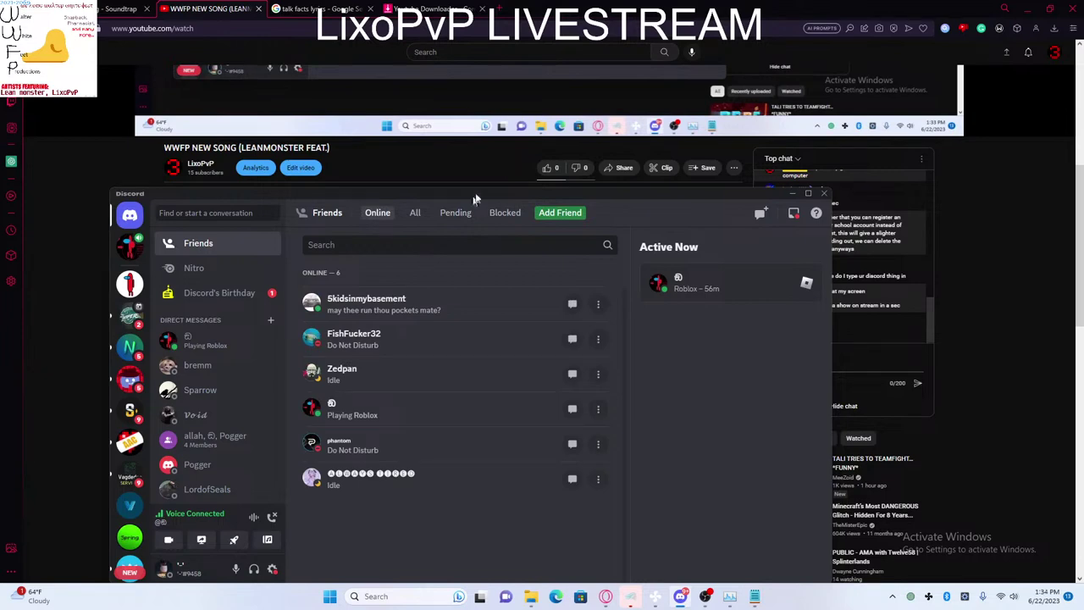
Step: Open the Add Friend form and move the Discord window down to uncover the livestream video
left_click_drag(505, 191, 535, 384)
left_click_drag(555, 429, 623, 211)
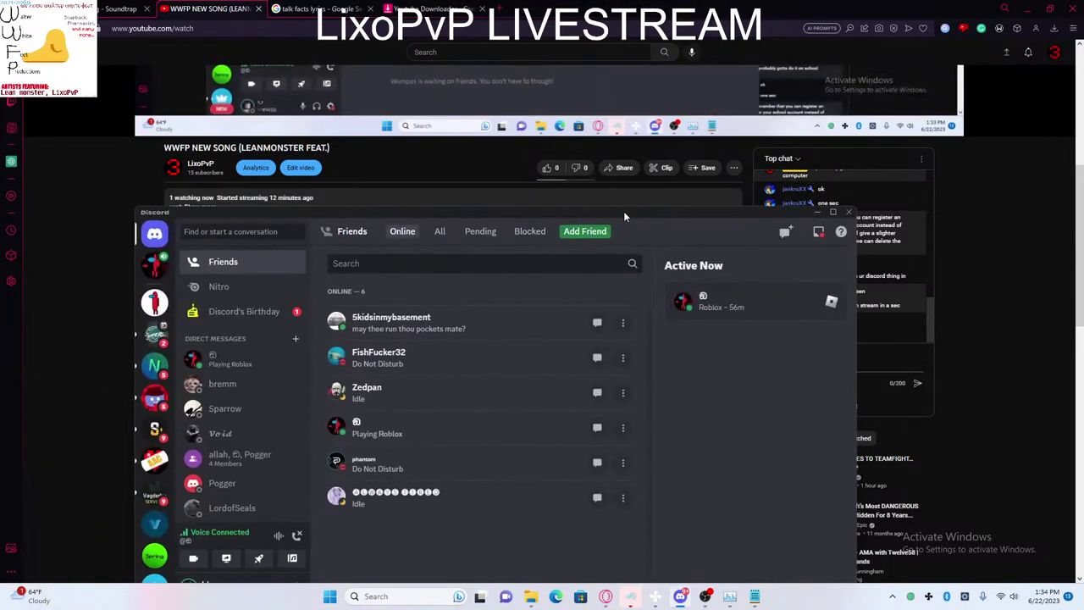
left_click(585, 231)
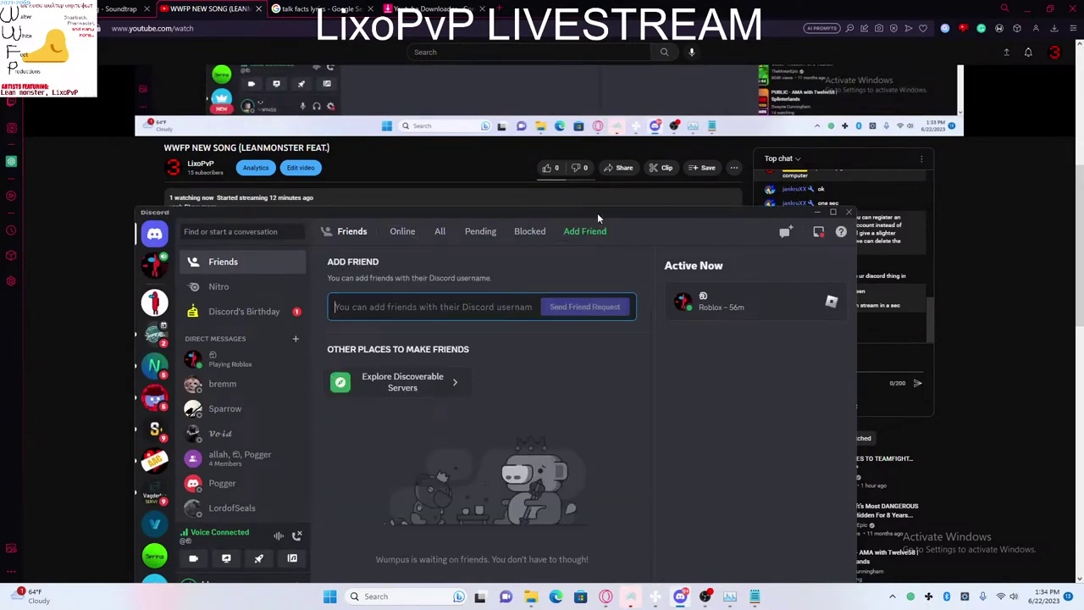
left_click_drag(597, 212, 505, 417)
scroll(542, 269, "up", 5)
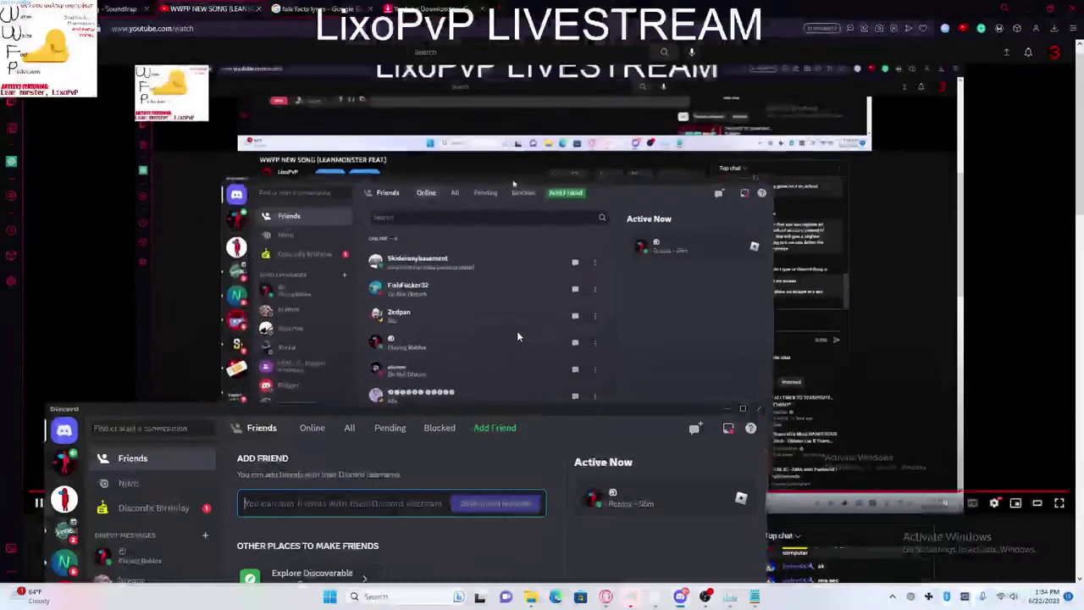
Step: Bring the livestream's chat into view and move the Discord window up over the empty part of the page
scroll(500, 352, "down", 3)
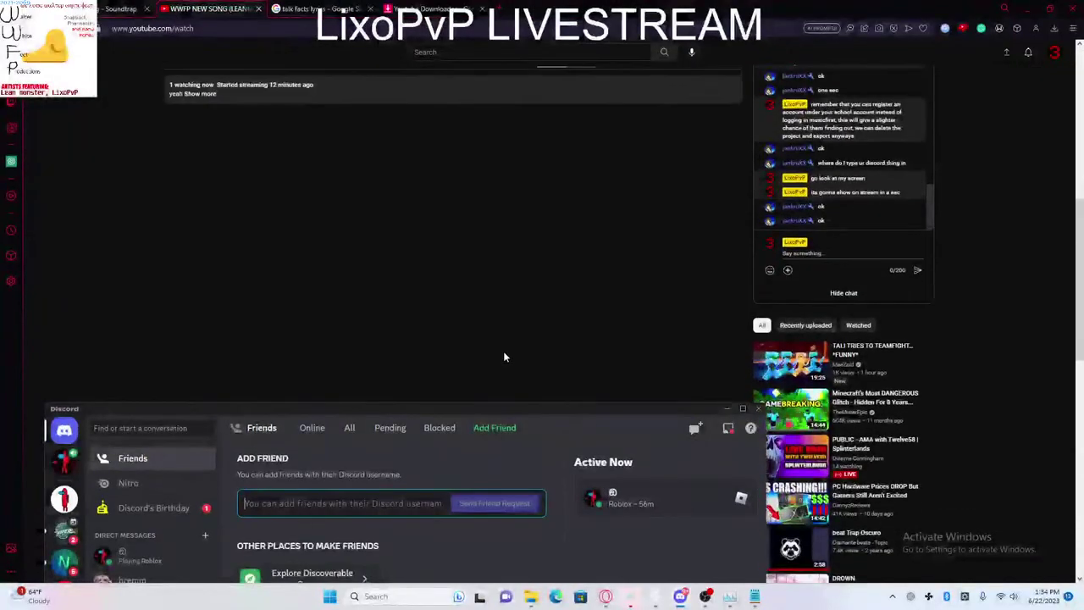
scroll(493, 357, "up", 1)
scroll(490, 399, "down", 2)
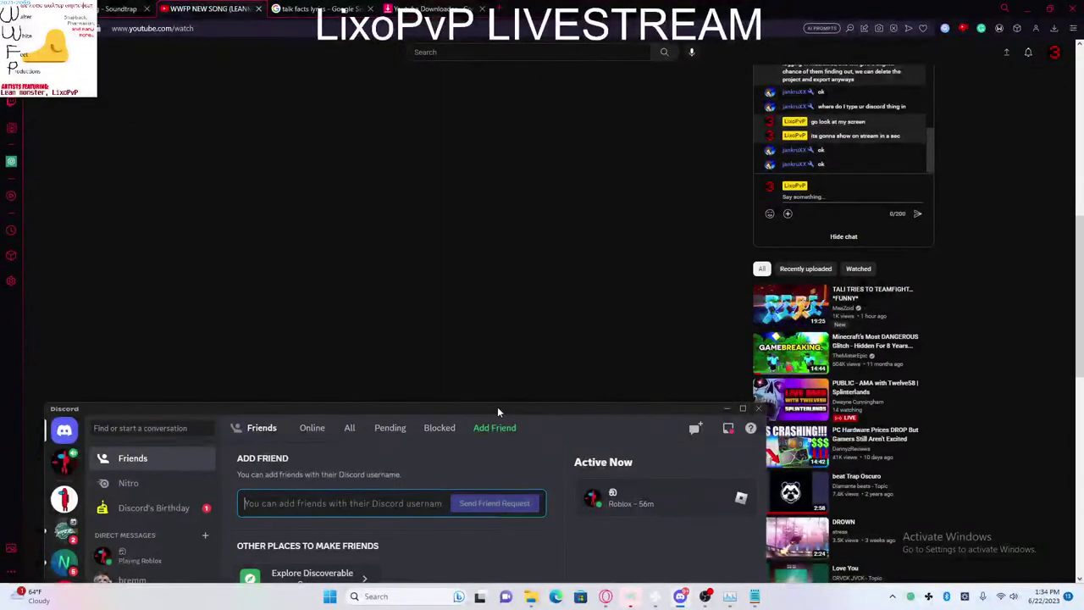
left_click_drag(497, 406, 515, 233)
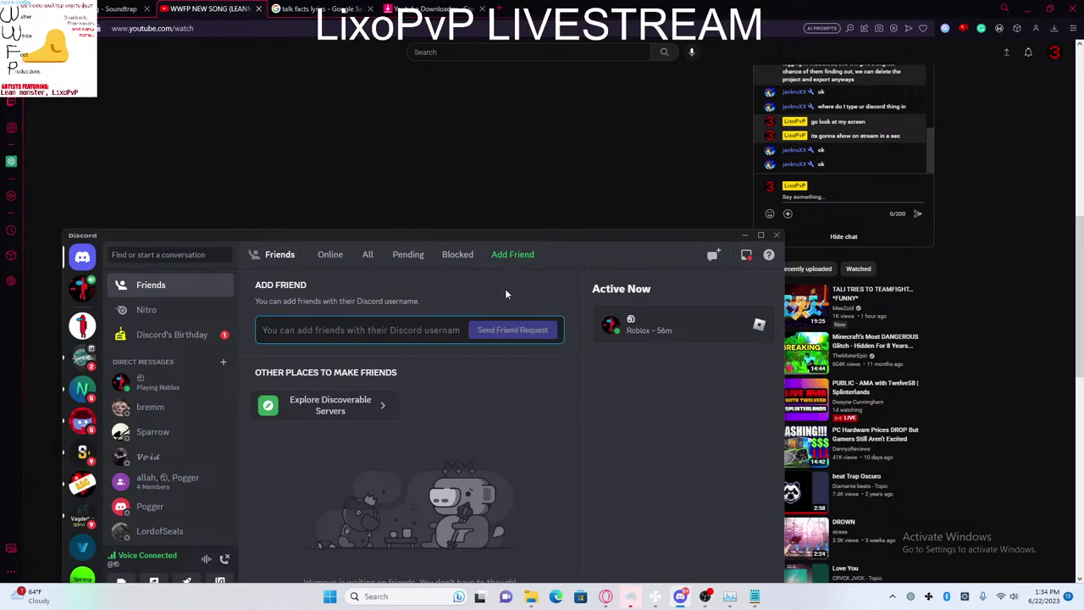
left_click_drag(535, 232, 562, 122)
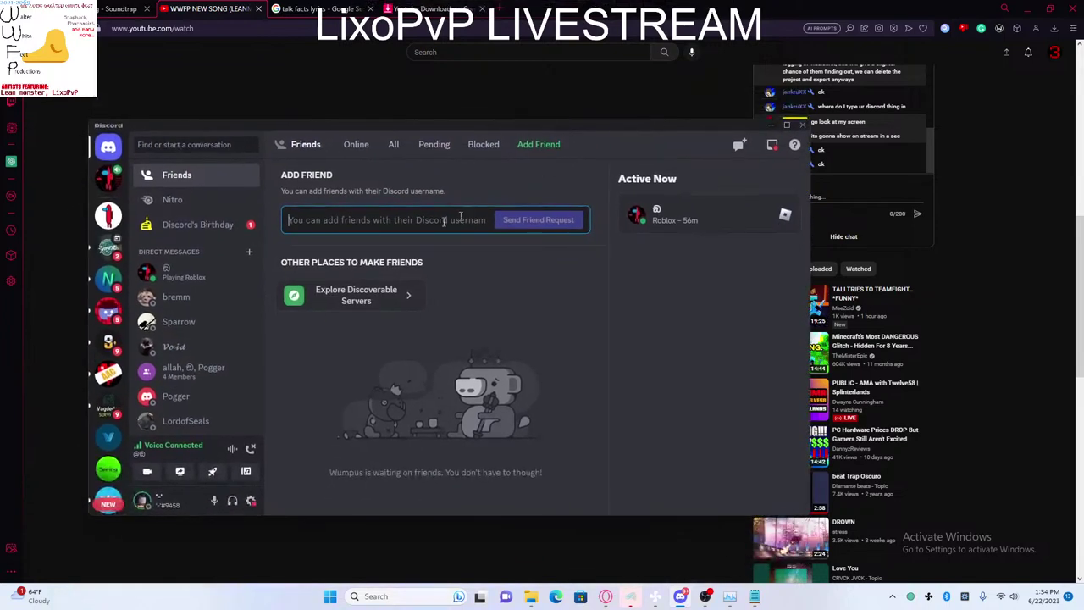
Step: Show the online friends list and look through the direct messages and server list
left_click(357, 145)
scroll(242, 214, "down", 5)
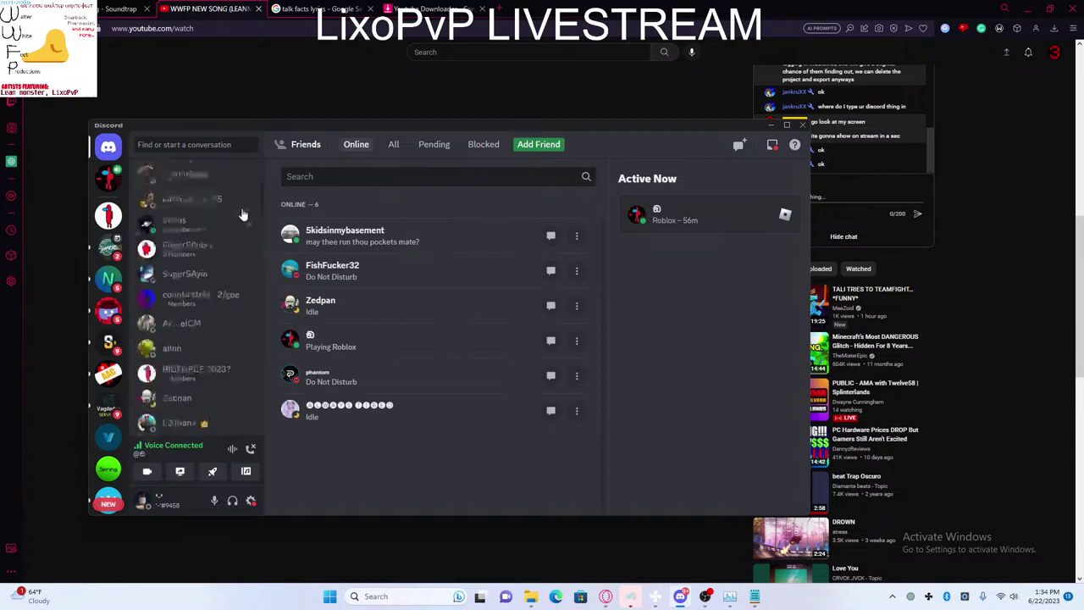
scroll(242, 214, "up", 5)
scroll(119, 238, "down", 4)
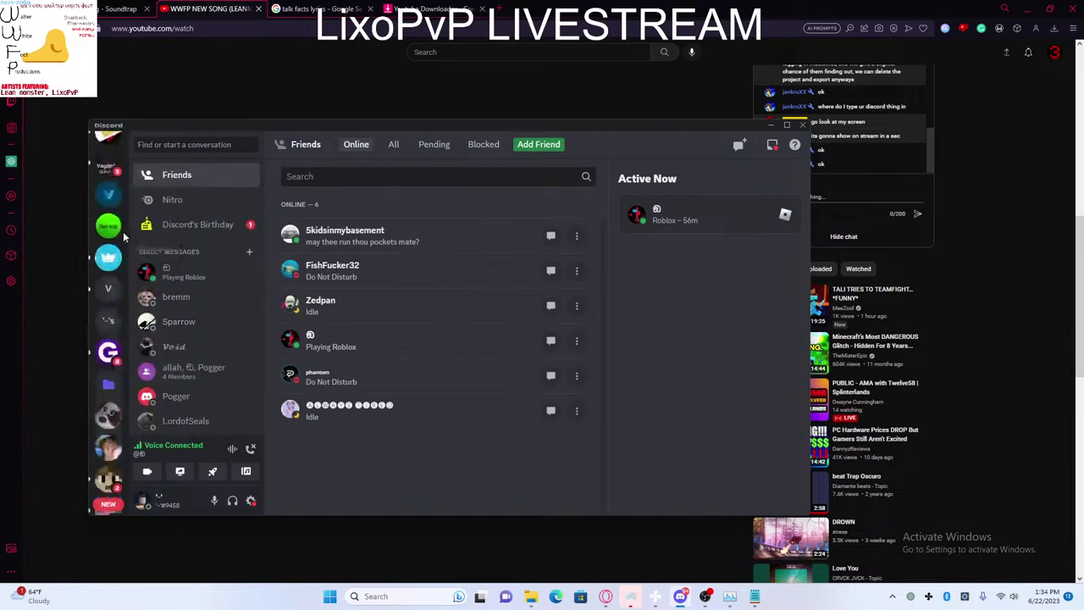
scroll(119, 241, "up", 3)
scroll(113, 259, "up", 2)
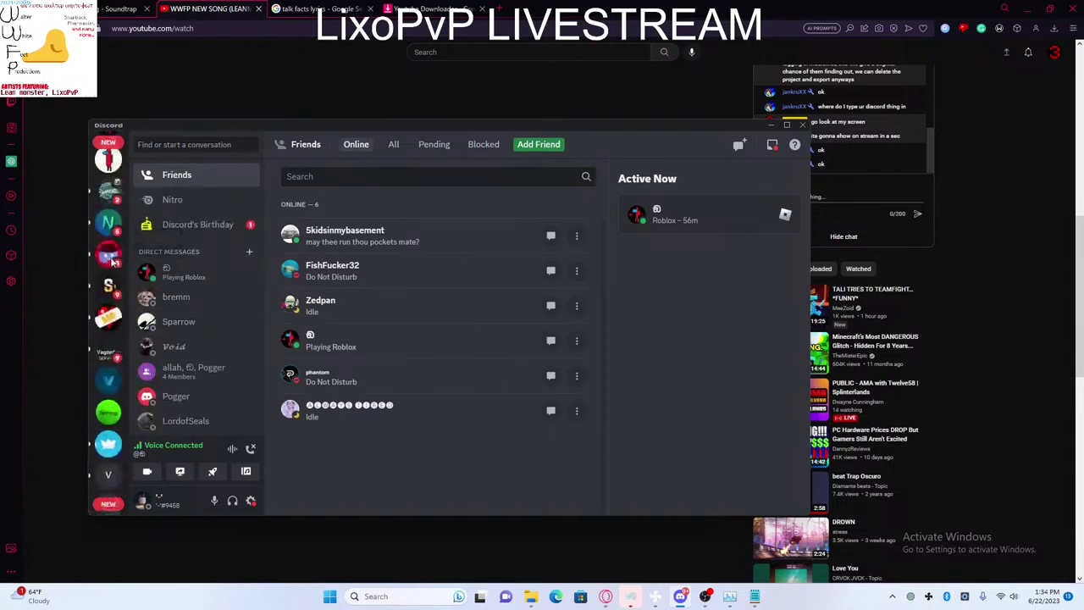
scroll(112, 260, "up", 1)
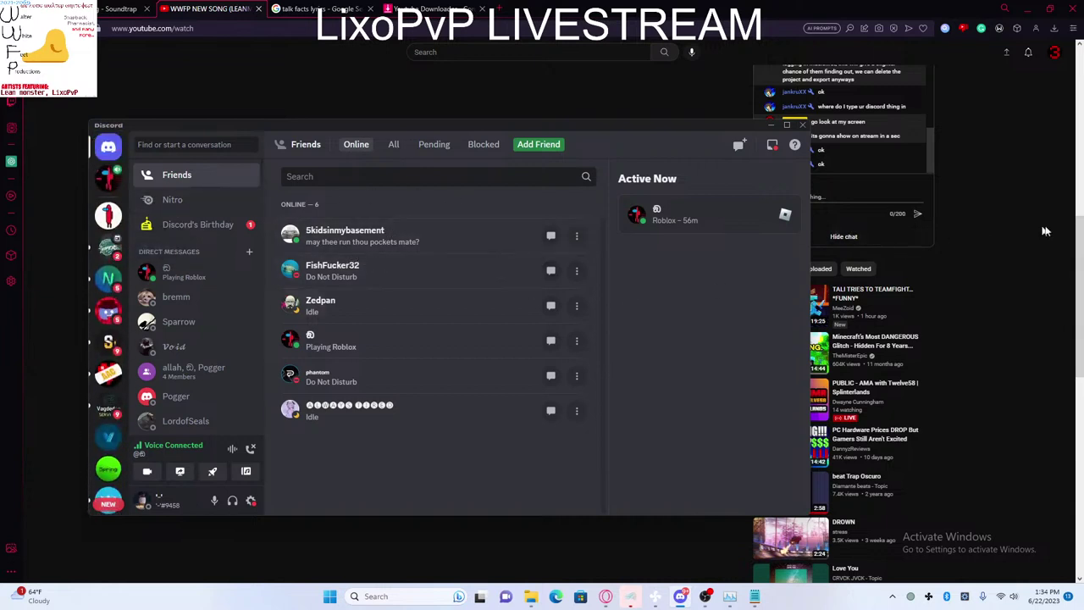
Step: Go through the full, pending and online friends lists, ending on the pending requests
left_click(396, 150)
left_click(435, 146)
left_click(398, 145)
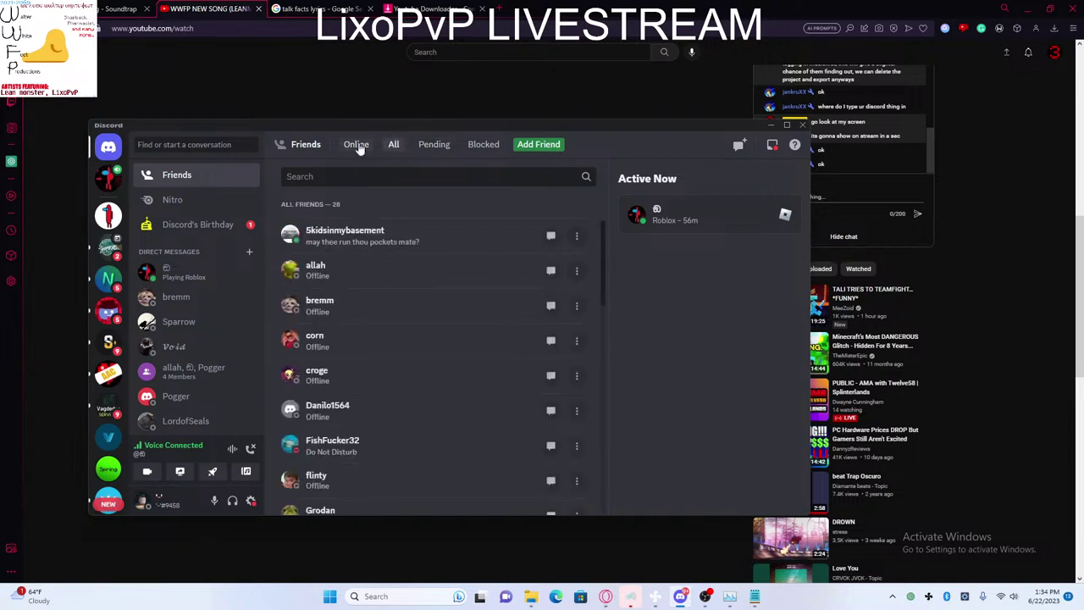
left_click(356, 146)
left_click(395, 146)
left_click(434, 146)
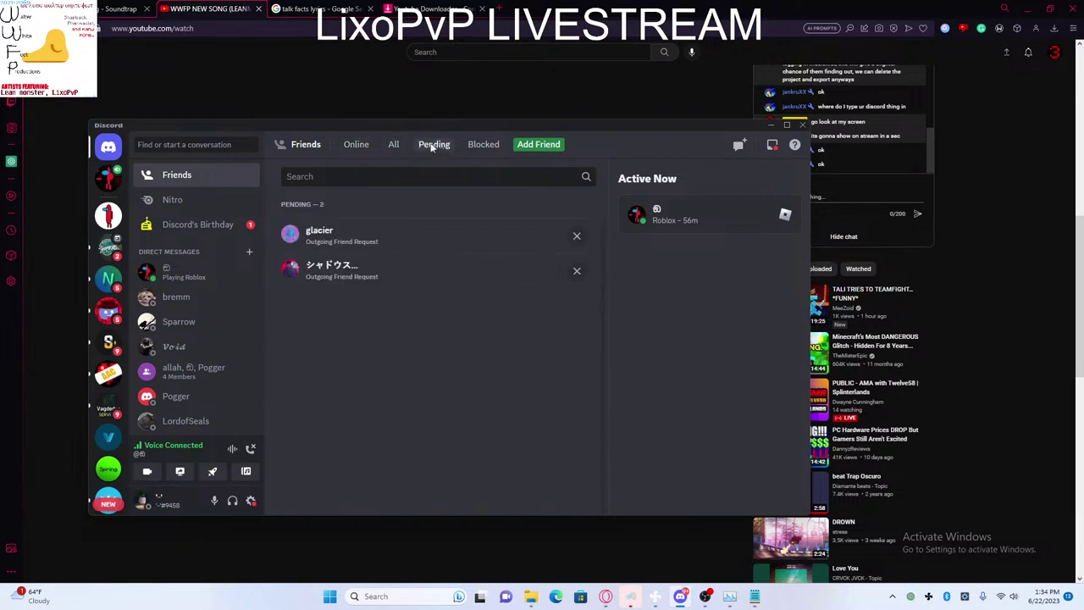
Step: Bring Discord back in front of the browser, shift its window, and show the full and online friends lists
left_click(999, 207)
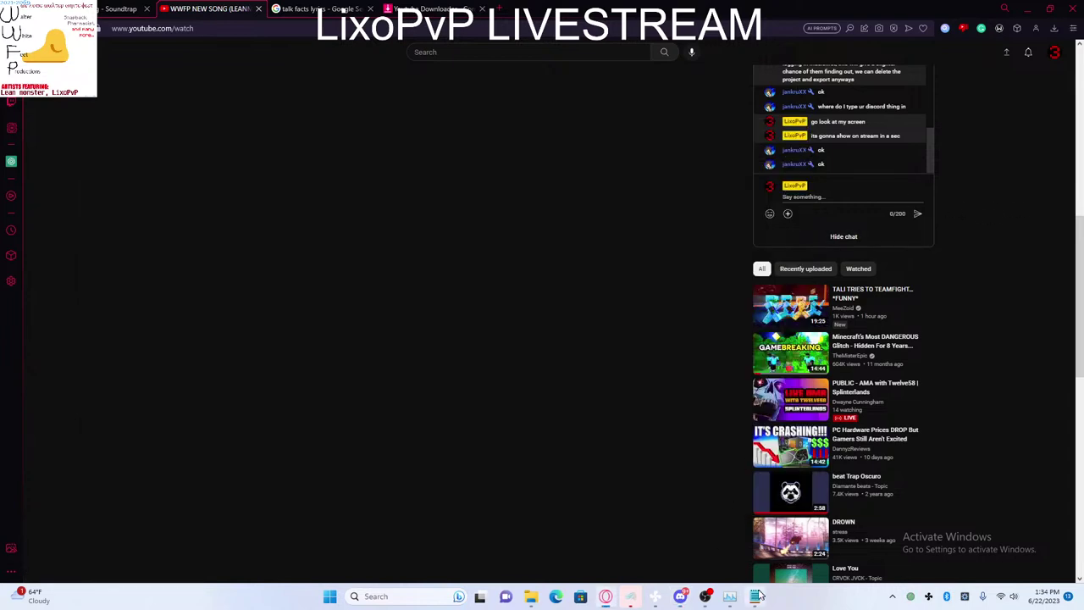
left_click(680, 600)
left_click_drag(422, 129, 626, 141)
right_click(532, 210)
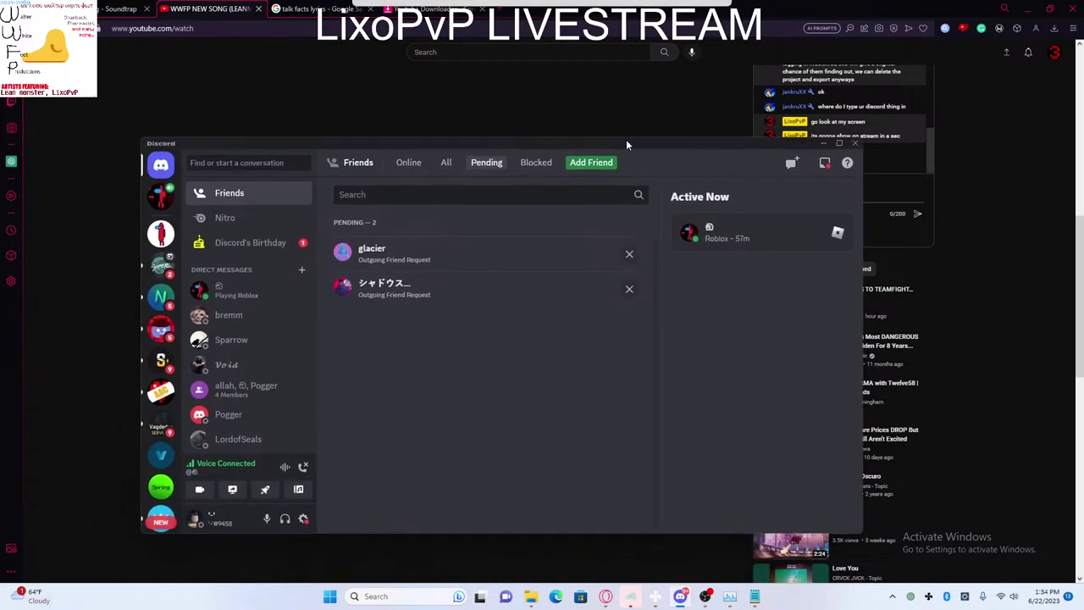
left_click(447, 162)
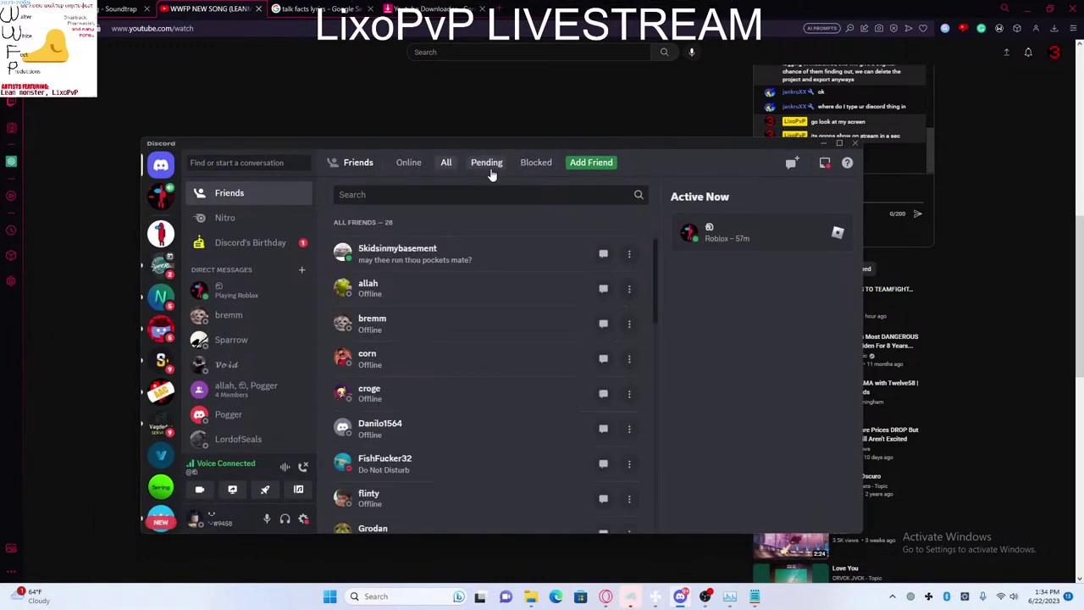
left_click(408, 162)
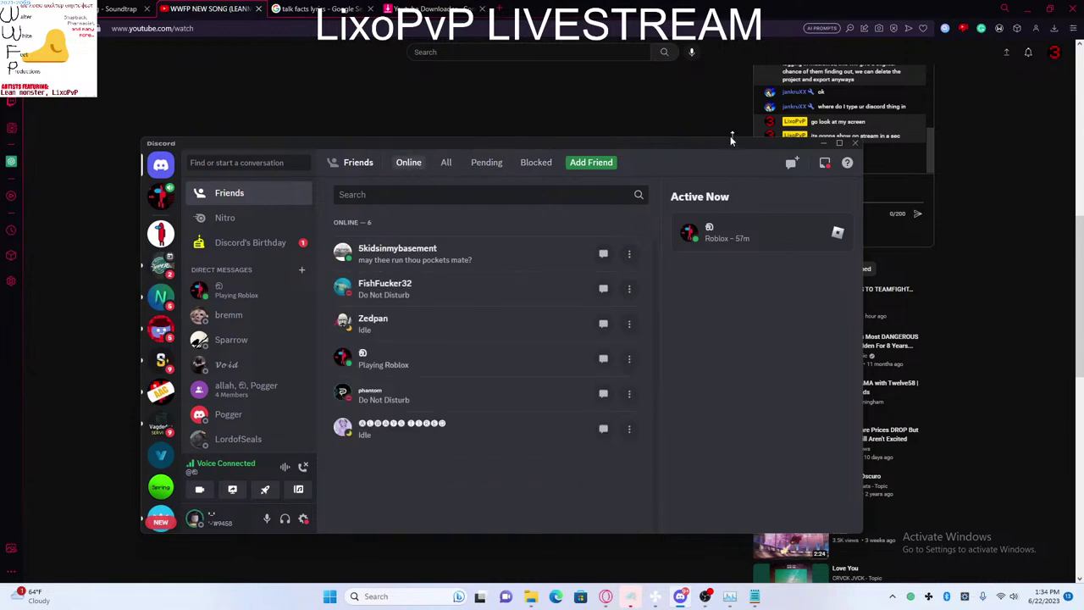
Step: Move the Discord window down to uncover the live chat and send the message "u logging on computer"
left_click_drag(725, 149, 711, 246)
left_click(797, 222)
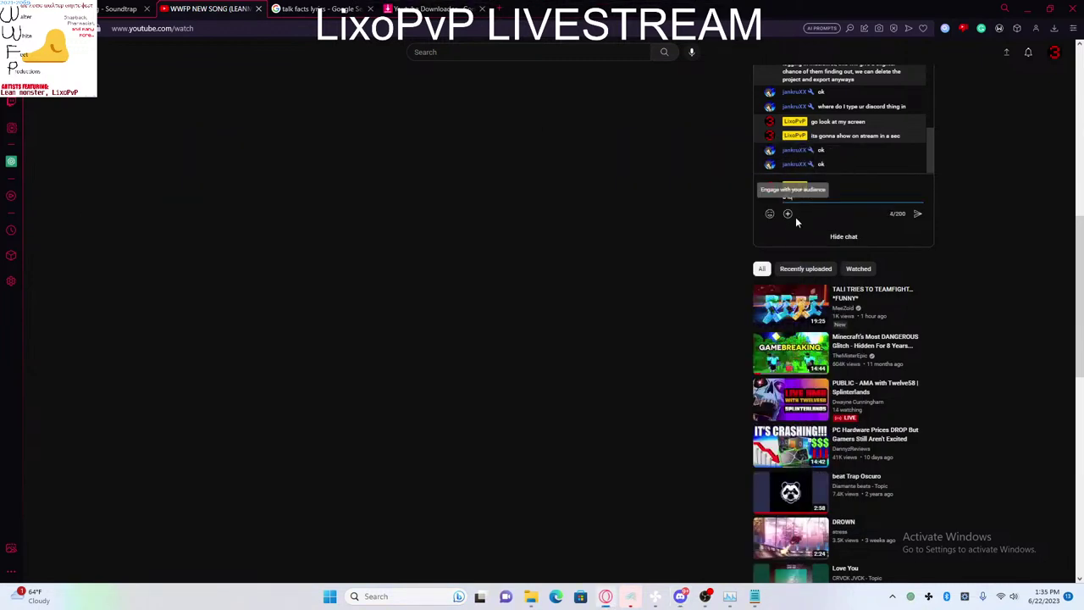
type("ding on computer")
key("Return")
Step: Check the livestream video, expand its description, and view the live chat
scroll(707, 166, "up", 10)
scroll(405, 374, "down", 2)
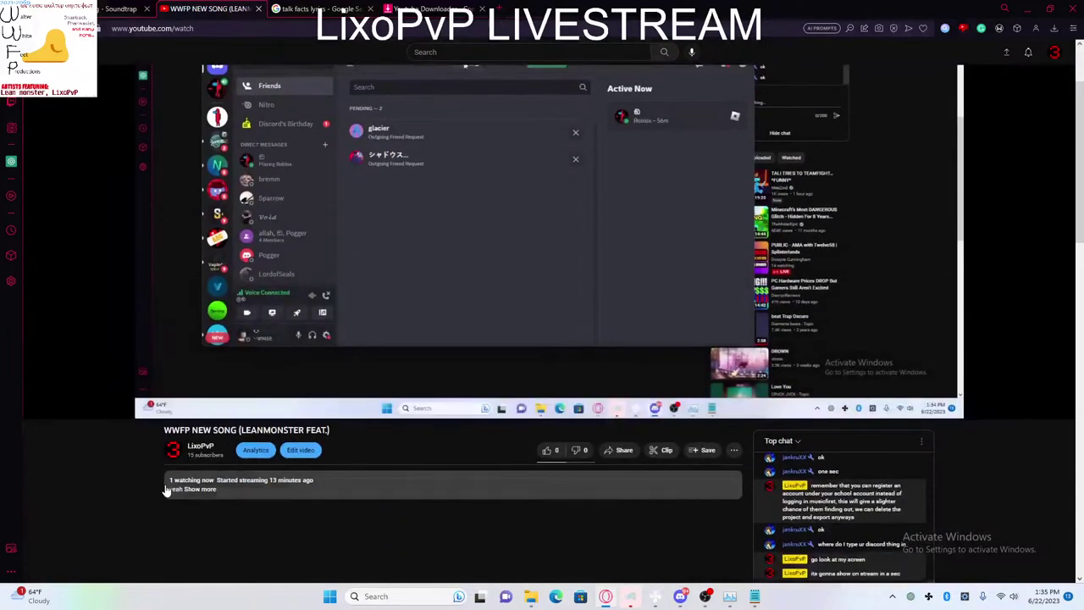
left_click(167, 489)
scroll(89, 508, "down", 5)
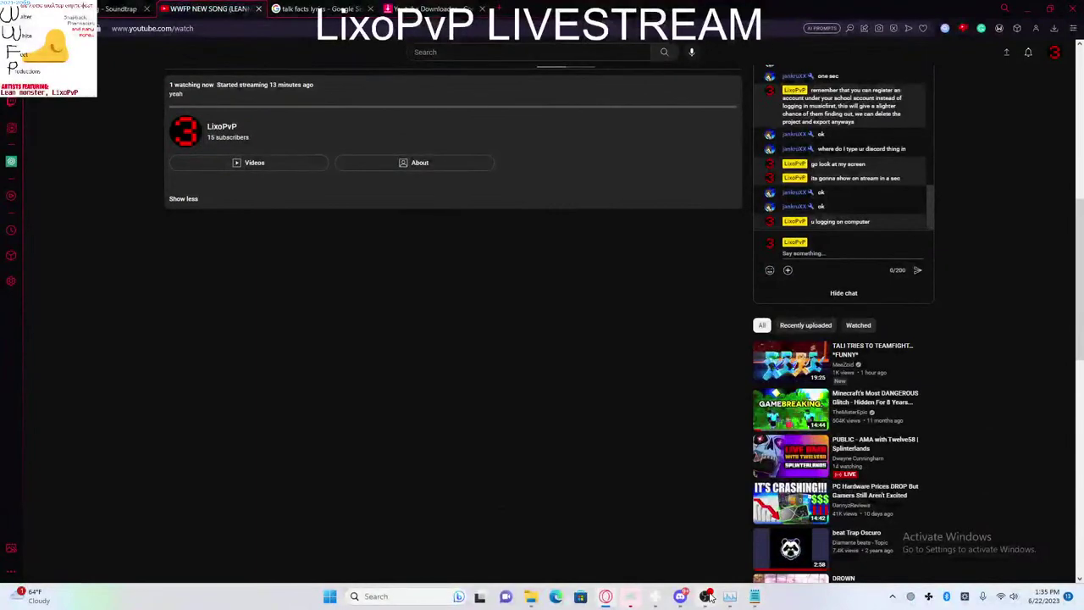
left_click(704, 596)
left_click(680, 596)
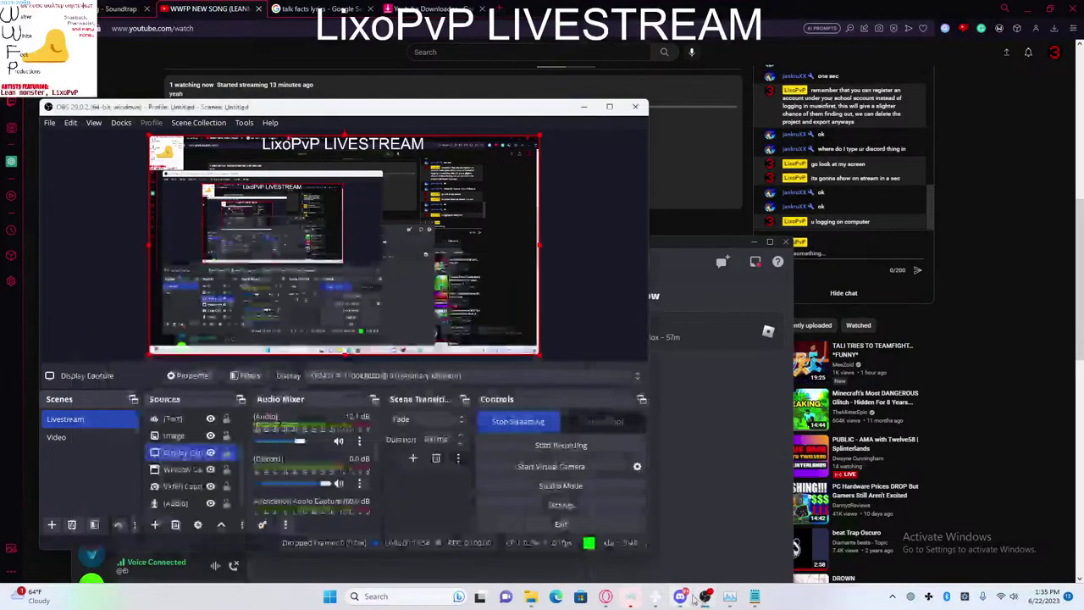
left_click(754, 597)
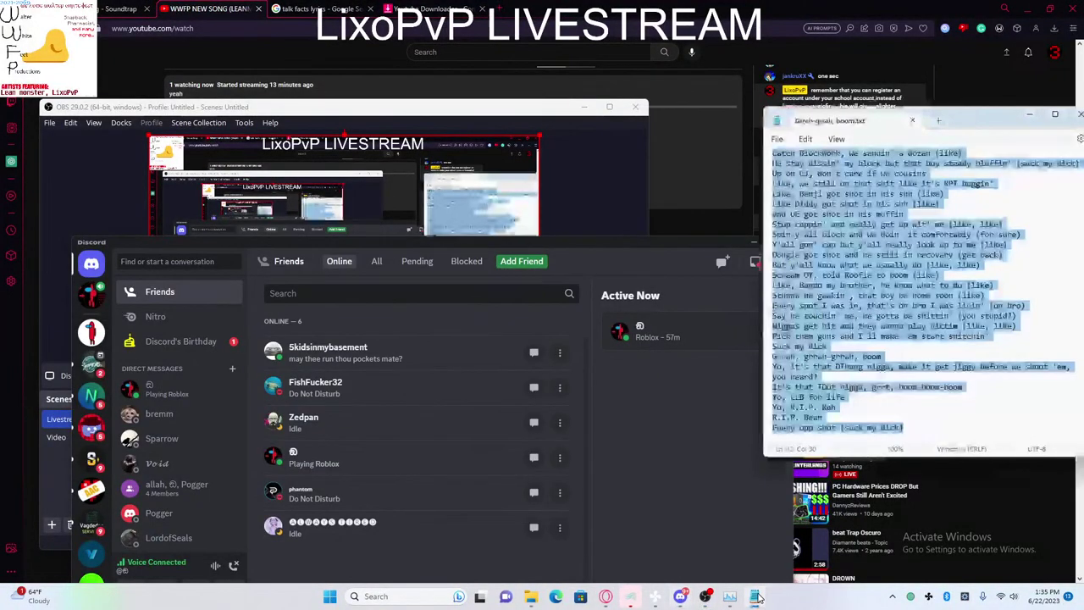
left_click(695, 228)
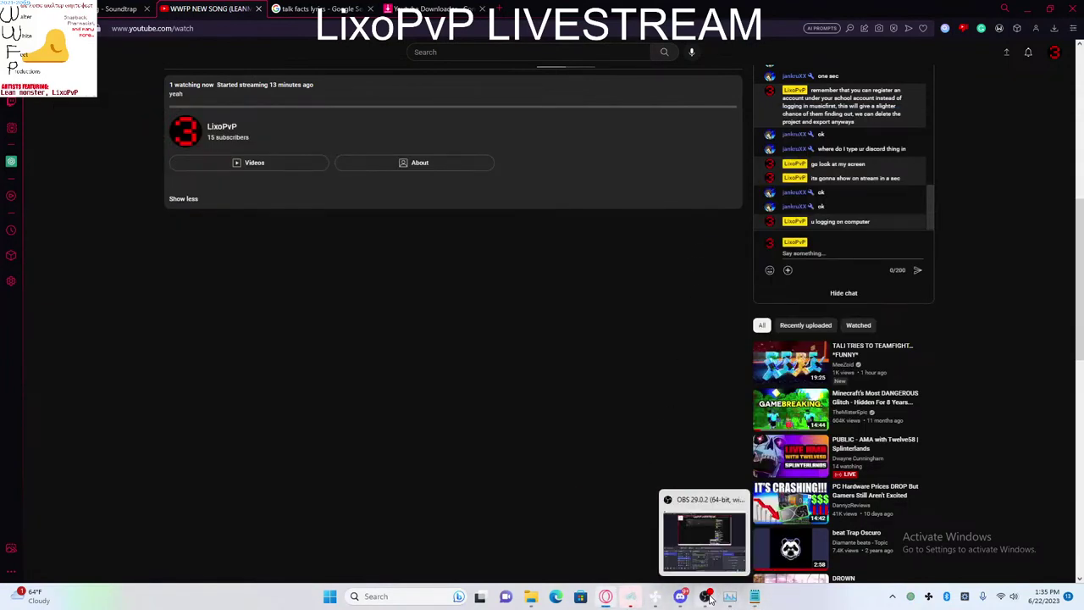
Step: Bring Discord back to the front and reposition its window below the livestream video
left_click(681, 597)
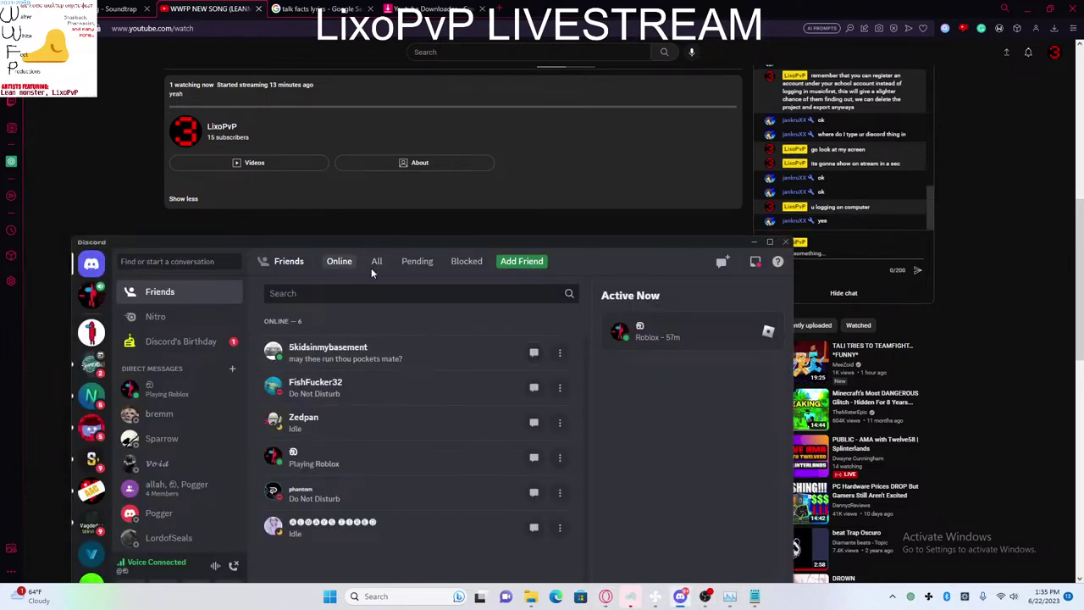
left_click_drag(550, 254, 658, 146)
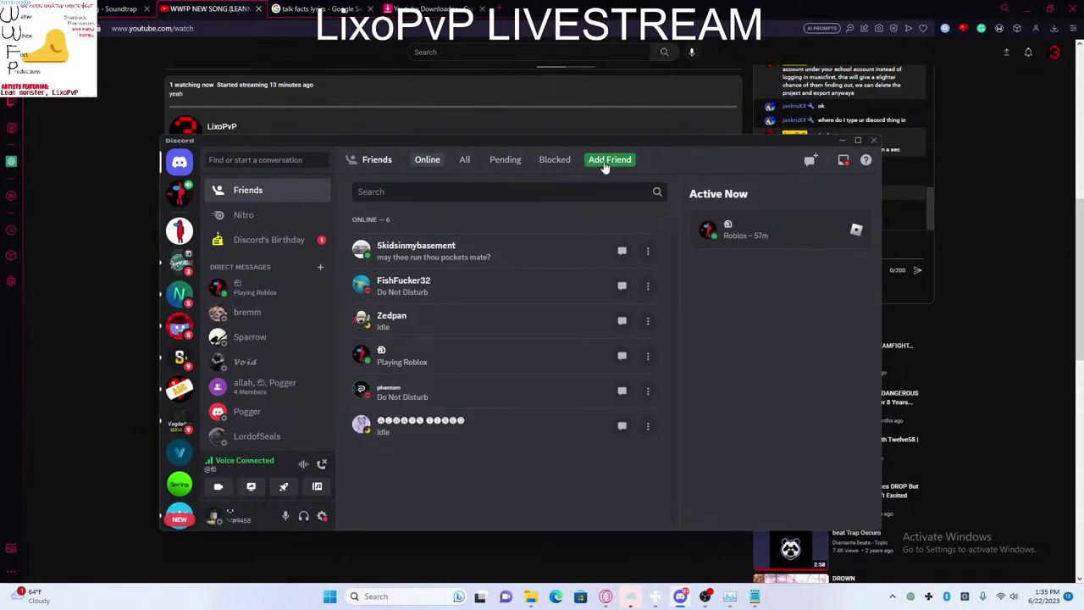
left_click_drag(682, 155, 618, 181)
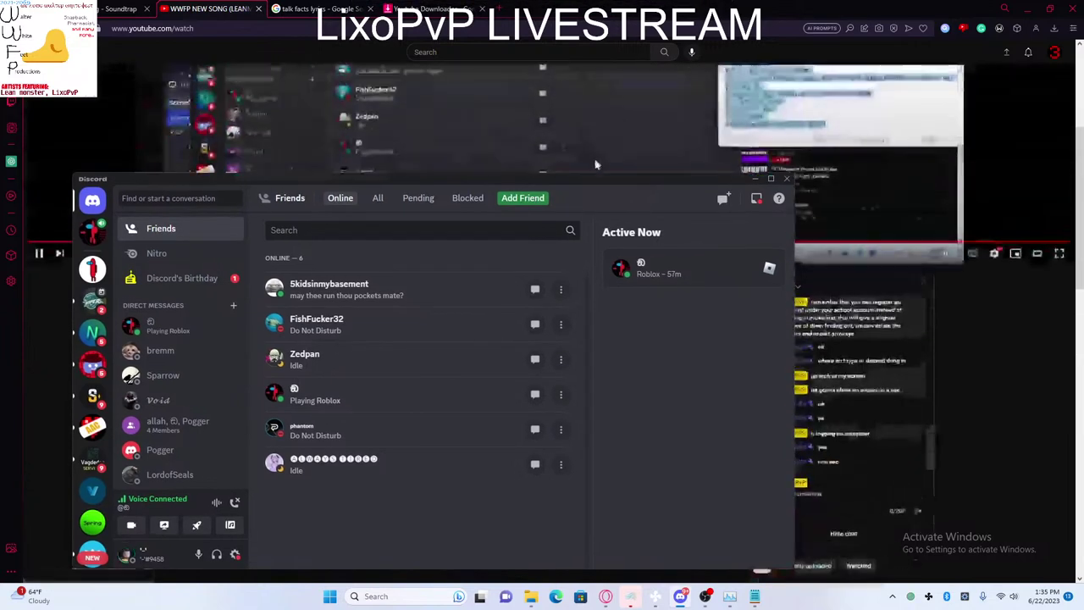
left_click_drag(603, 190, 687, 300)
Step: Open the LixoPvP channel from the livestream page and look over the description and stats on its About page
left_click(59, 524)
scroll(186, 517, "down", 1)
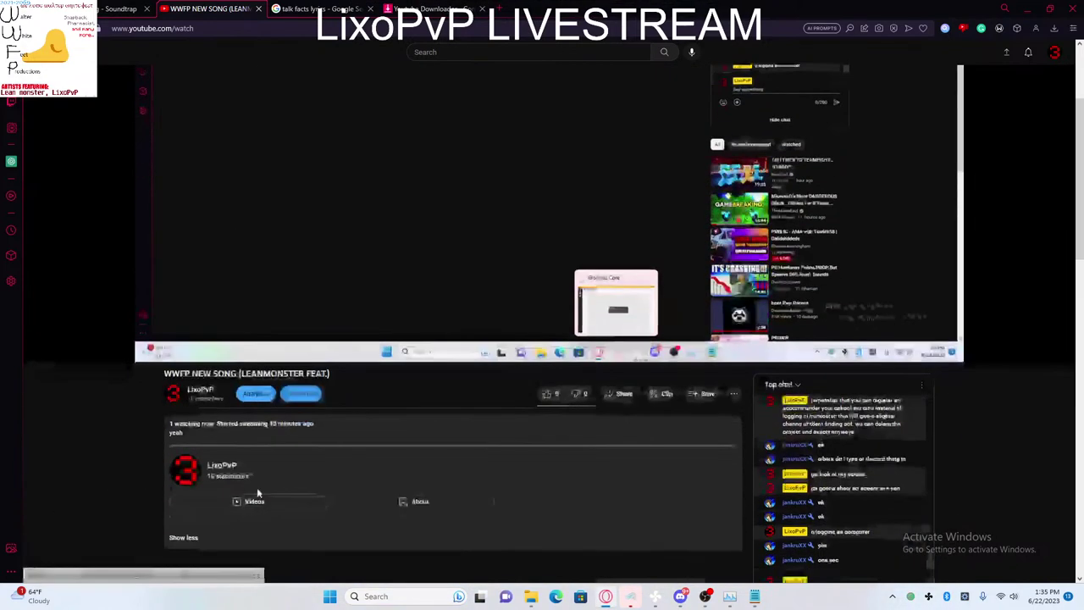
left_click(173, 390)
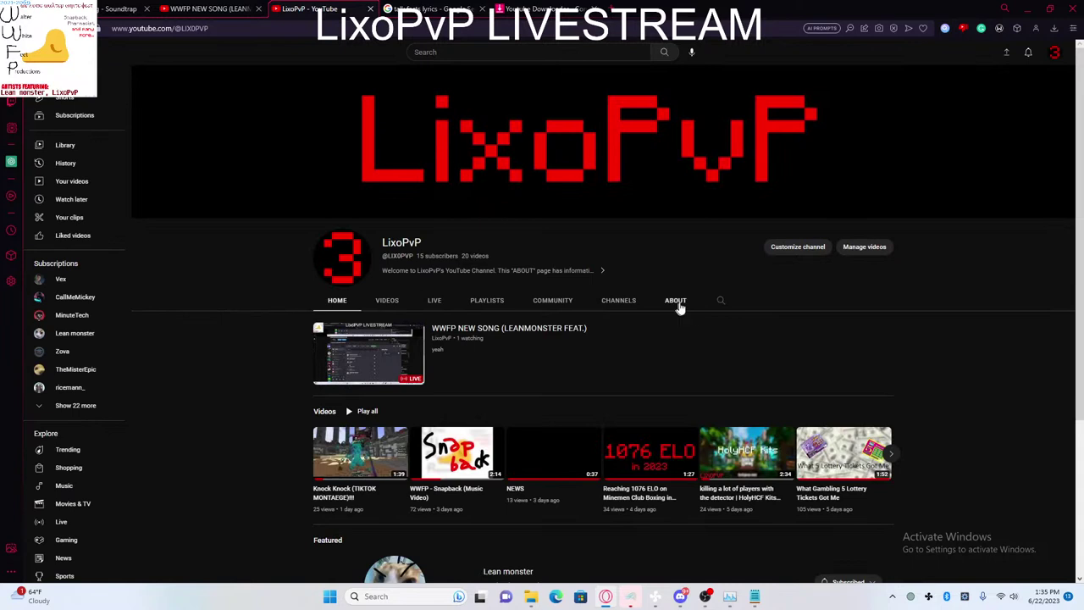
left_click(676, 302)
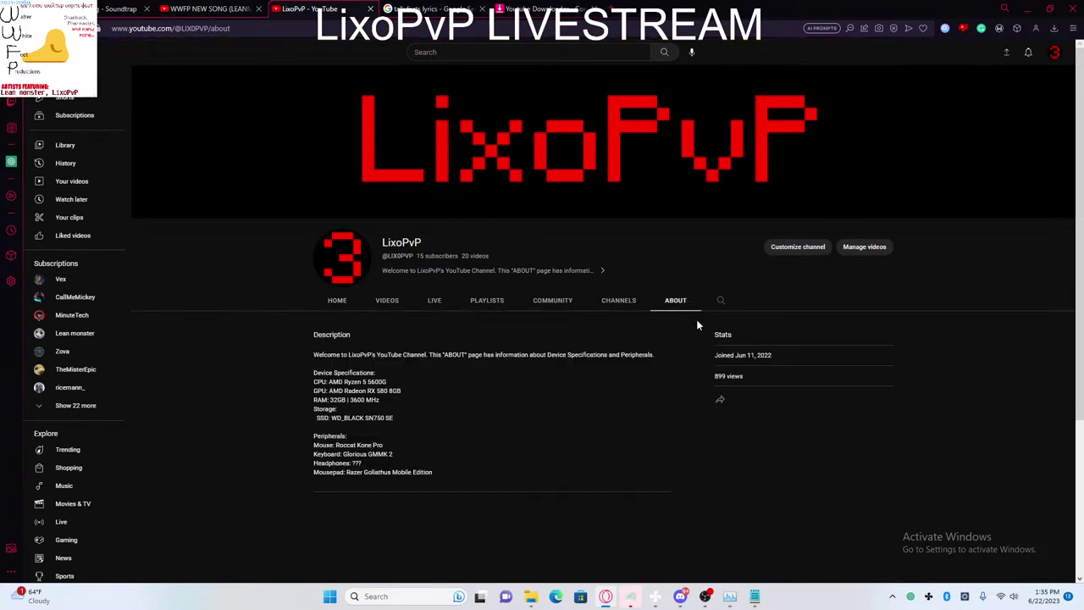
left_click_drag(710, 382, 725, 385)
left_click(736, 379)
left_click(523, 394)
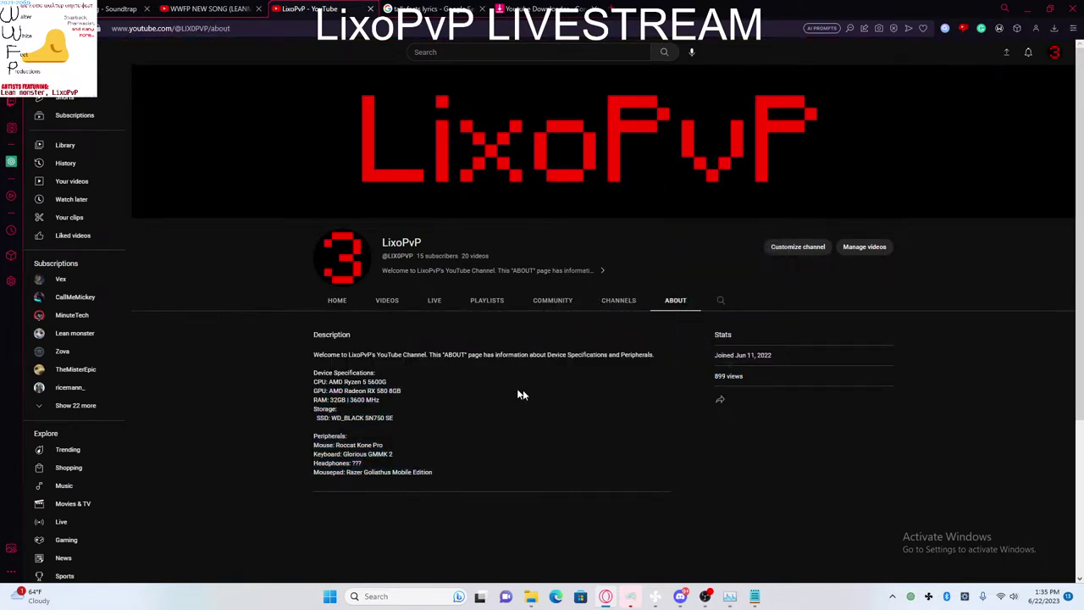
Step: Browse the LixoPvP channel's videos and sort them by Popular
left_click(387, 301)
scroll(415, 307, "down", 3)
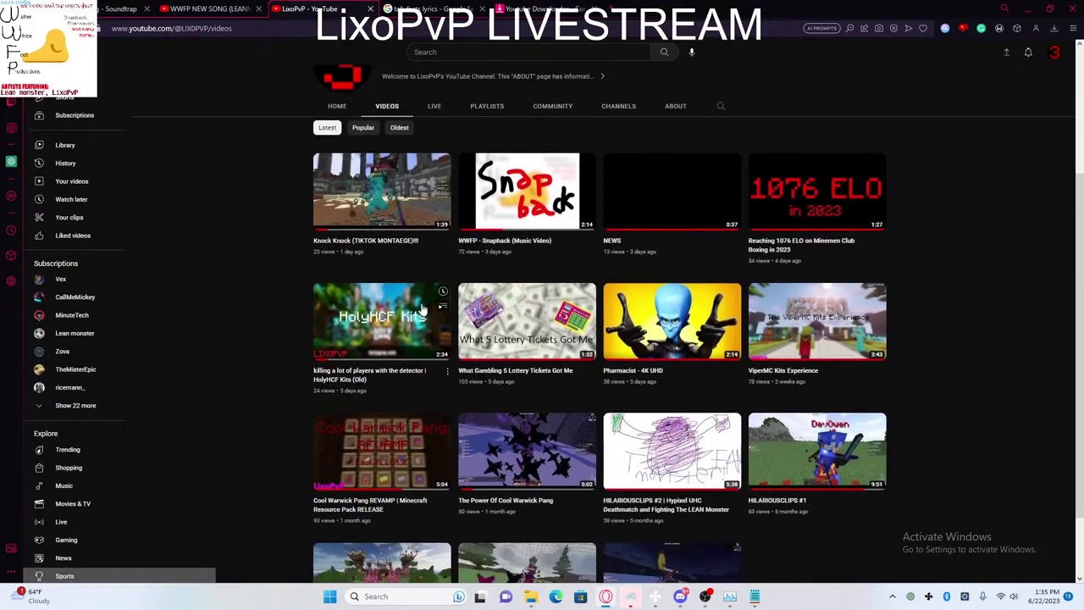
scroll(421, 313, "up", 3)
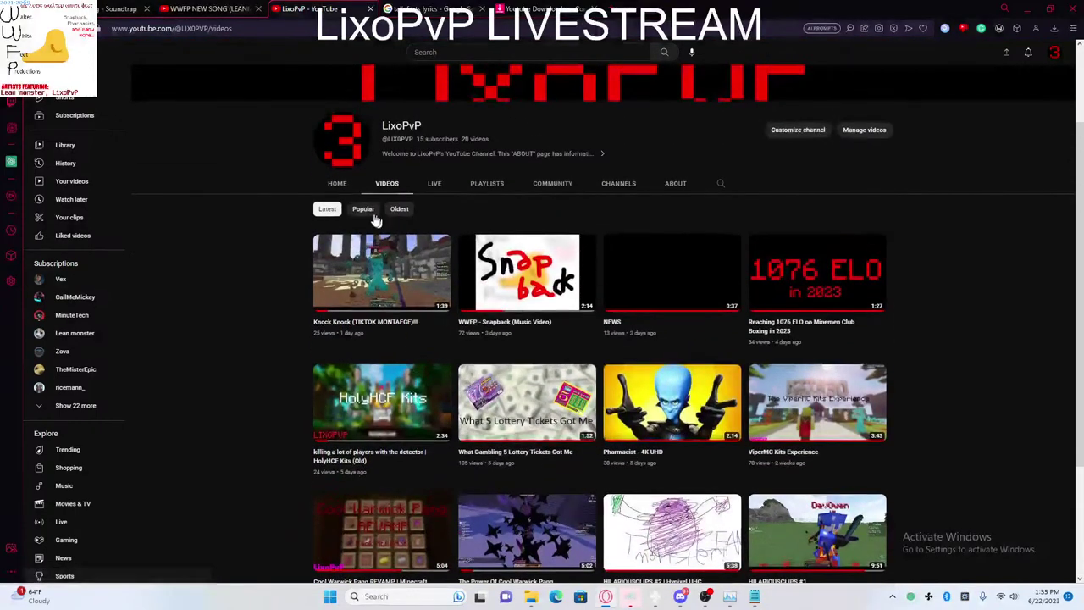
left_click(373, 213)
left_click(368, 336)
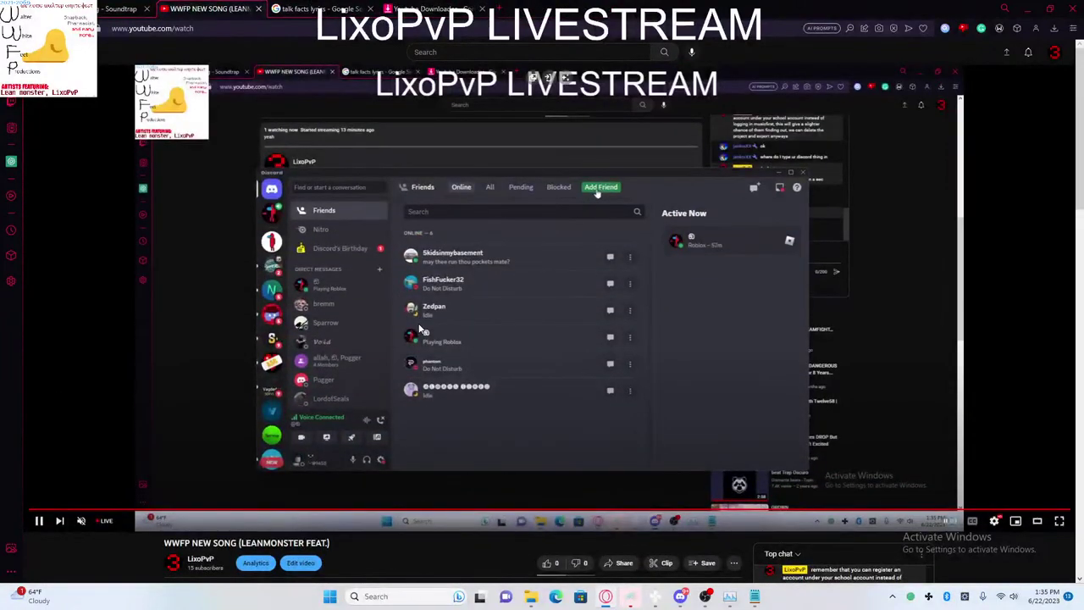
Step: Check the livestream video and chat, and briefly show and hide the lyrics text file
scroll(419, 328, "down", 3)
scroll(425, 328, "up", 1)
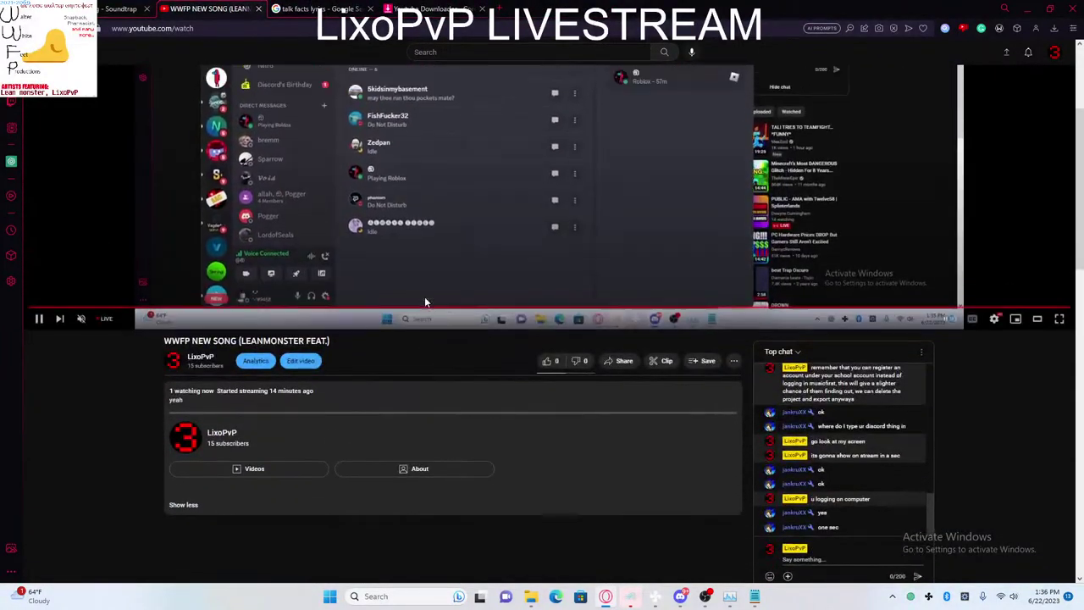
scroll(425, 302, "up", 2)
left_click(756, 598)
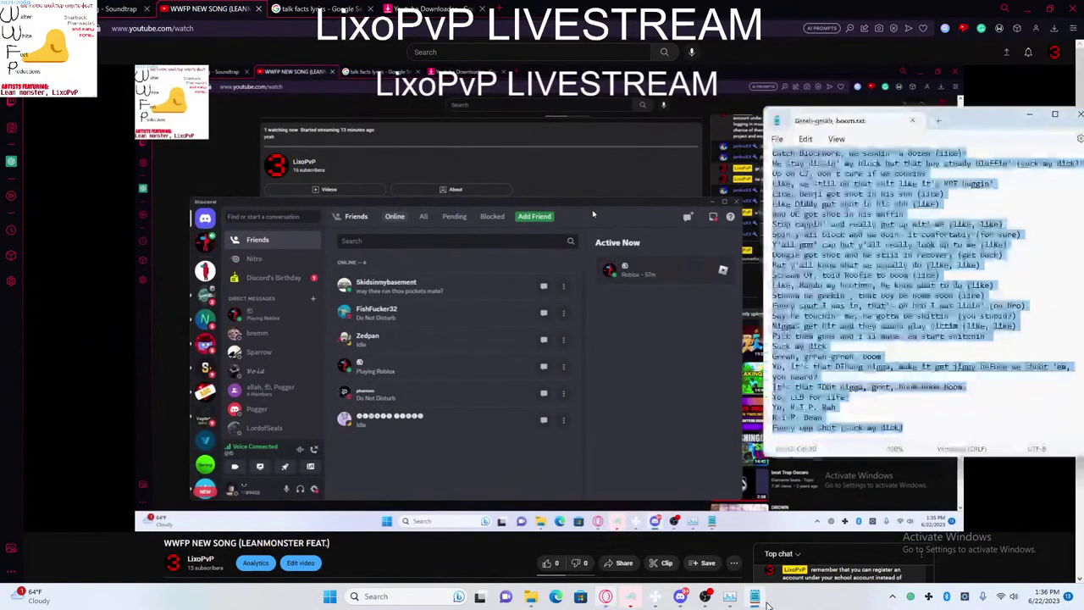
left_click(756, 600)
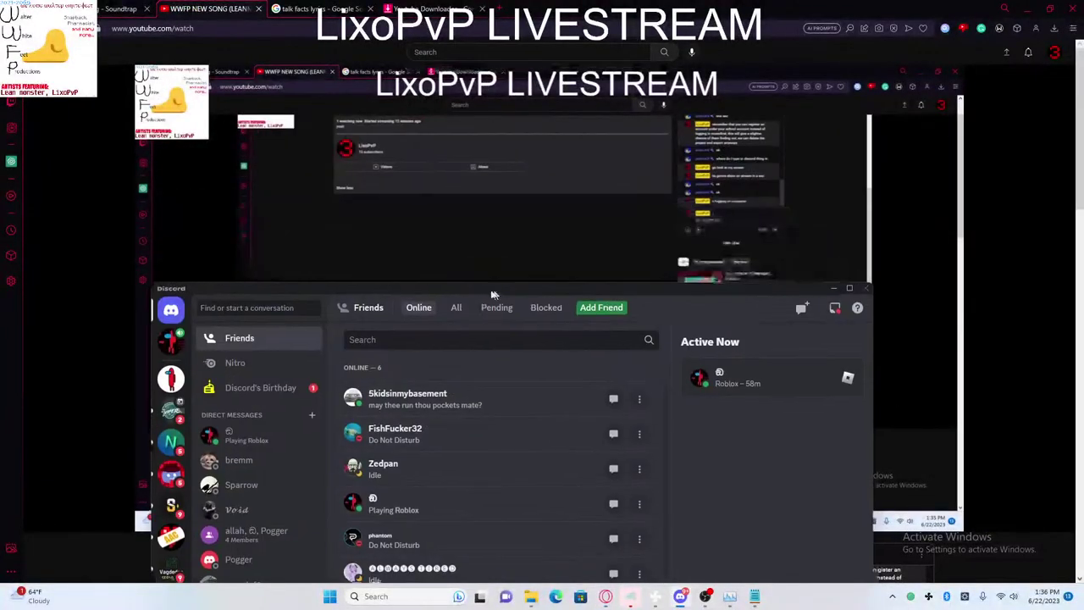
Step: Move the Discord window beside the live chat so both show, and check the latest chat messages
left_click_drag(494, 294, 392, 125)
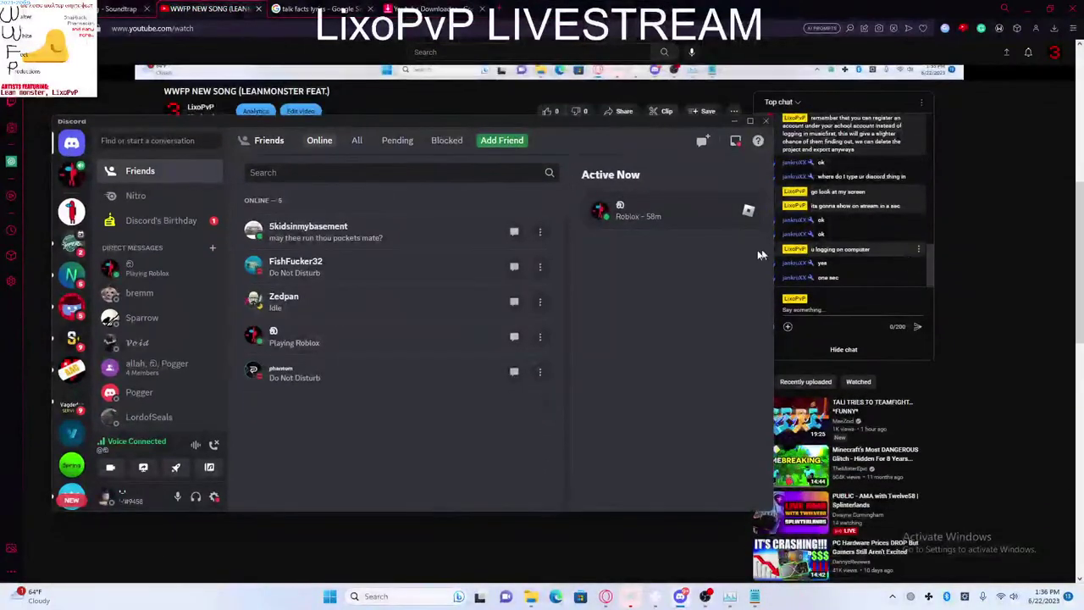
scroll(284, 109, "up", 5)
left_click_drag(346, 125, 318, 103)
scroll(717, 296, "down", 4)
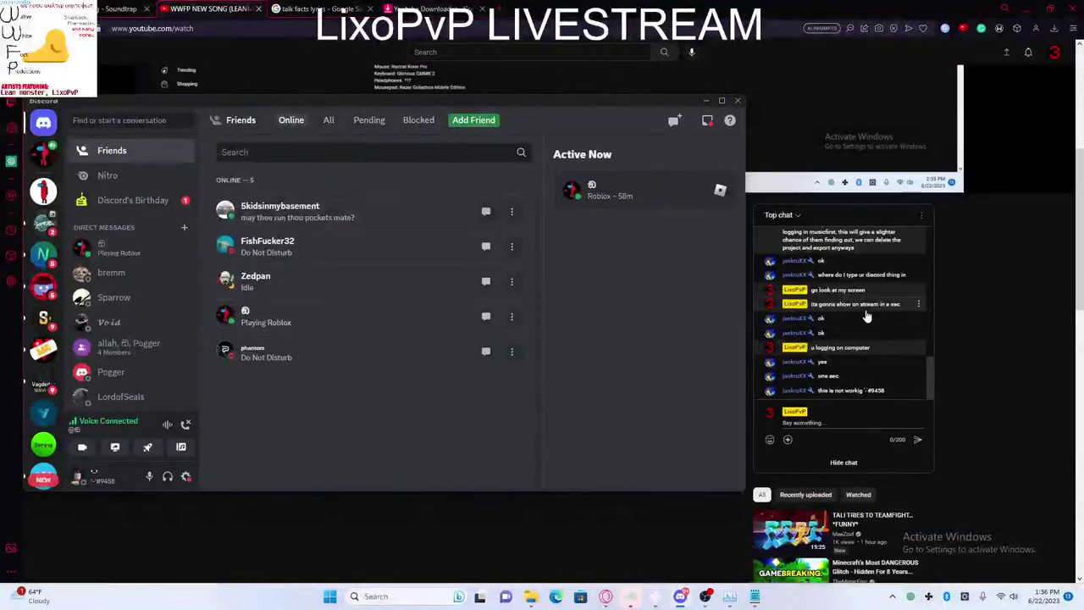
left_click(860, 423)
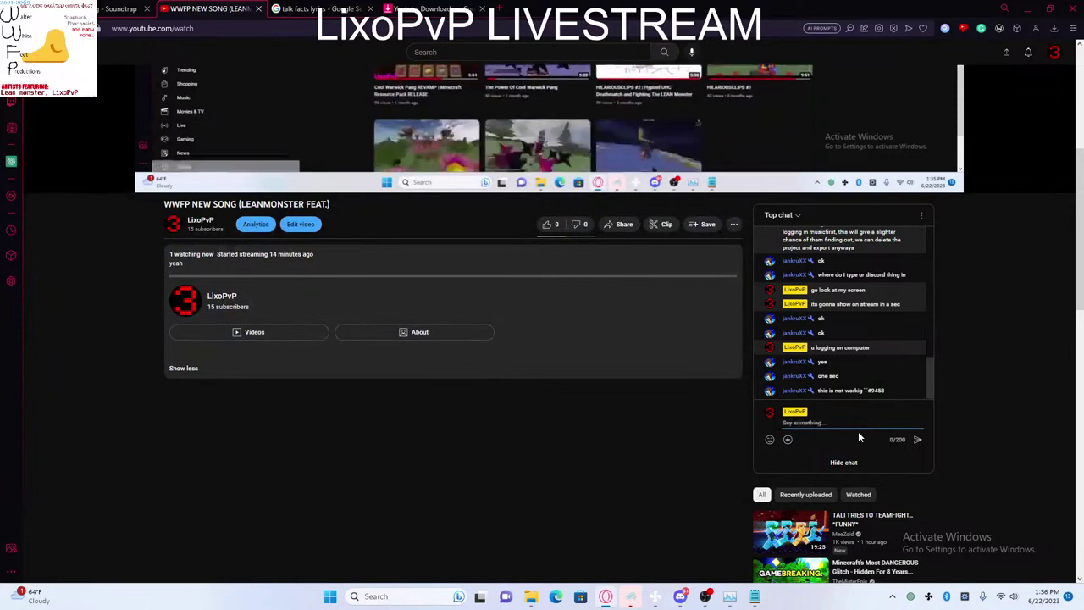
type("make sure ur use")
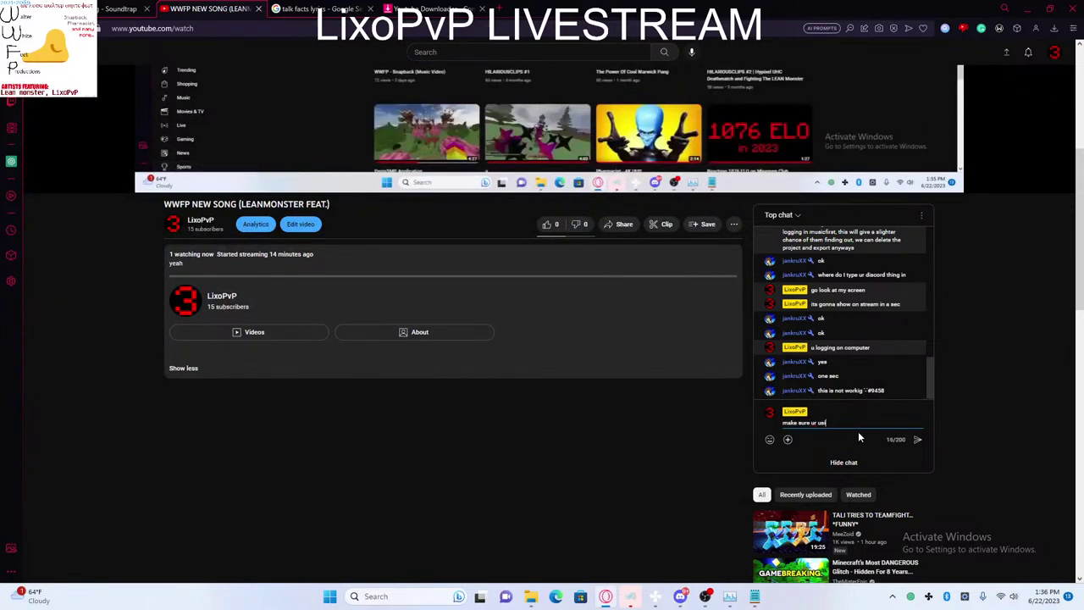
key("Return")
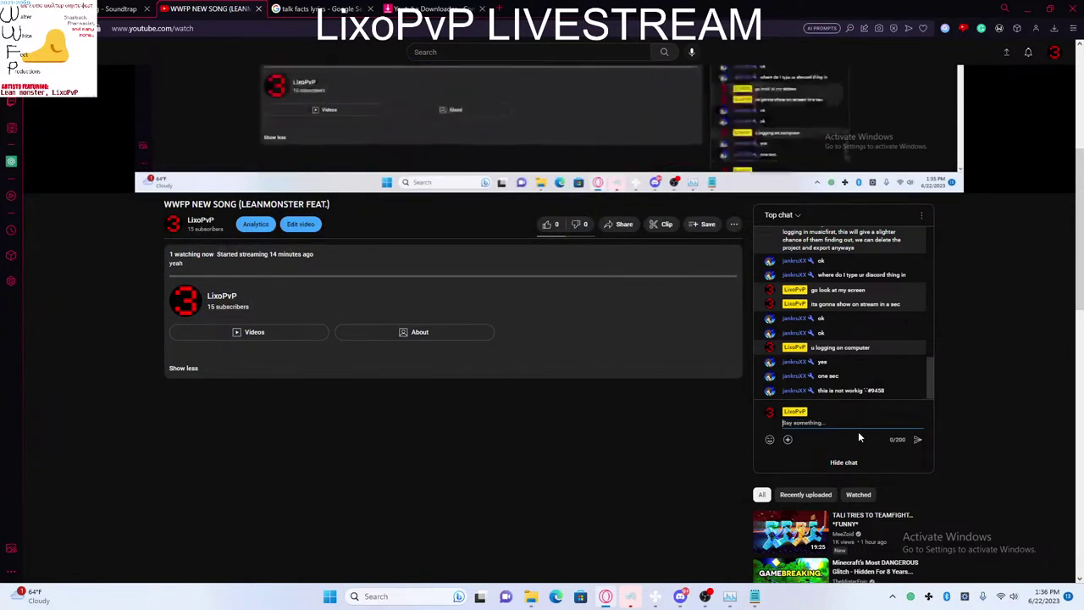
type("make ")
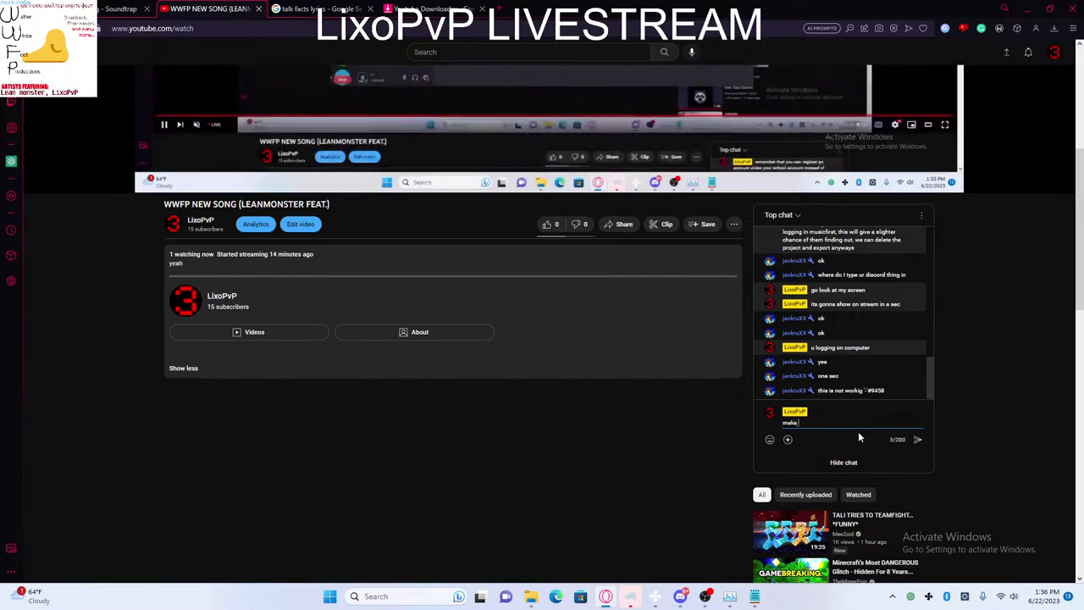
type("sure ur")
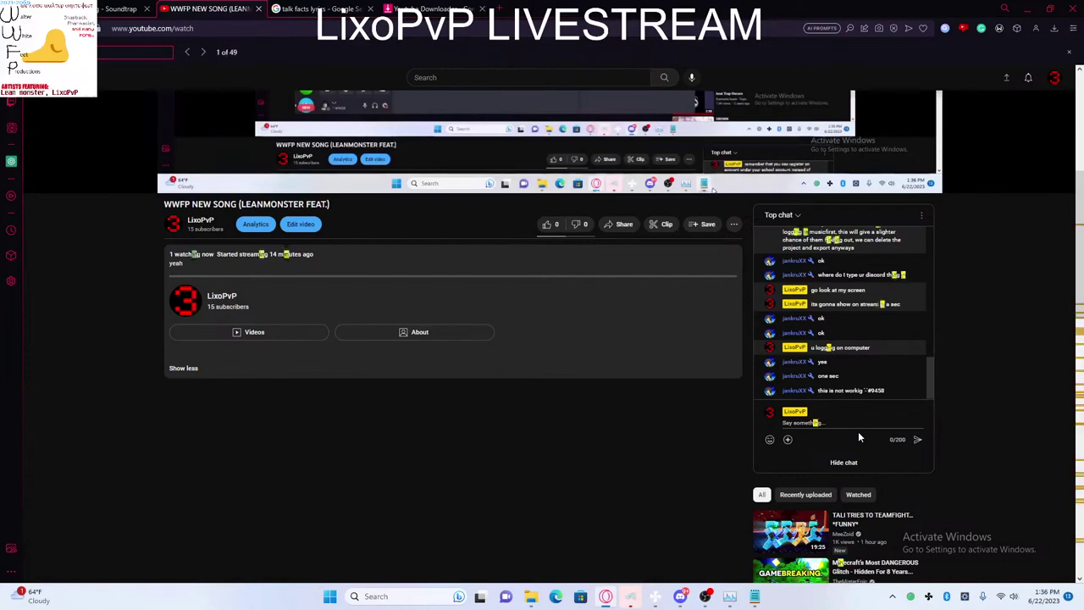
key("Return")
type("i")
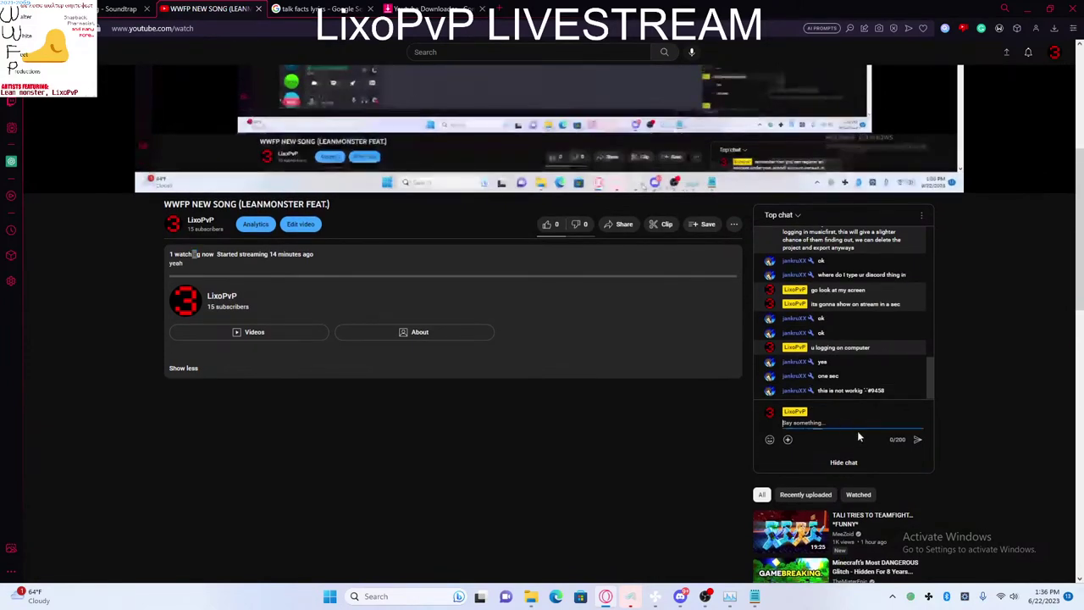
Step: Reply "uh" in the livestream chat
type("h")
key("Return")
Step: Switch to Discord, submit lixopvp as the account's new unique username, and start the human verification
left_click(680, 596)
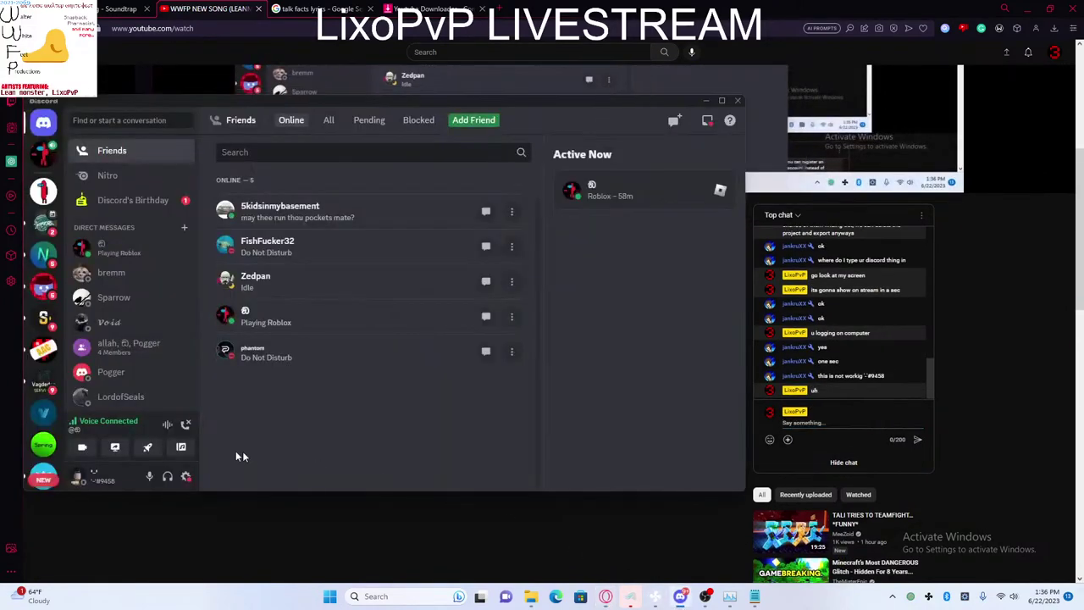
left_click(185, 476)
left_click(423, 178)
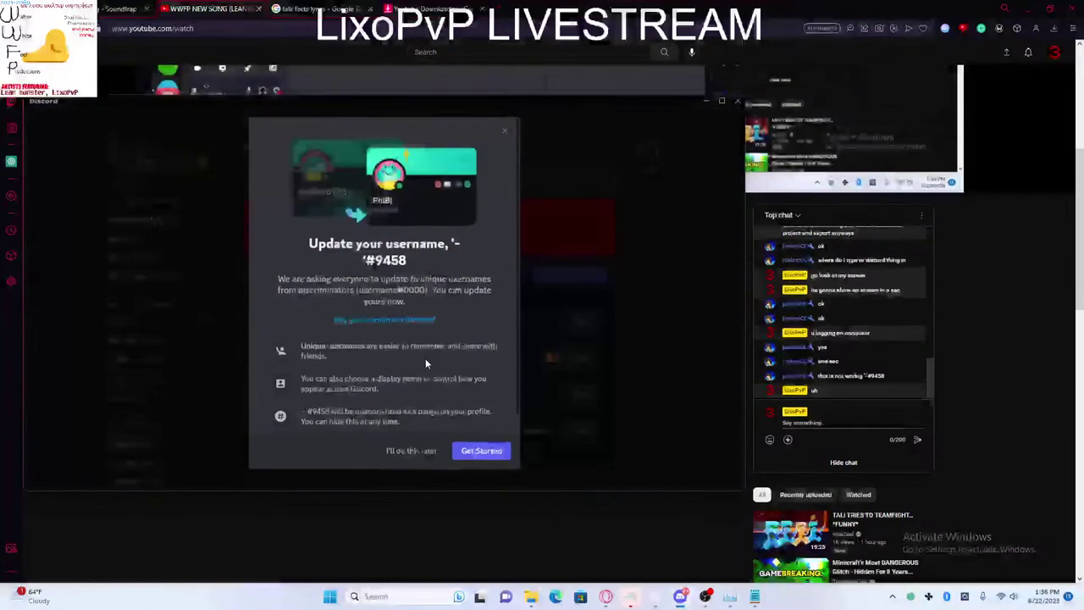
left_click(483, 454)
left_click(494, 422)
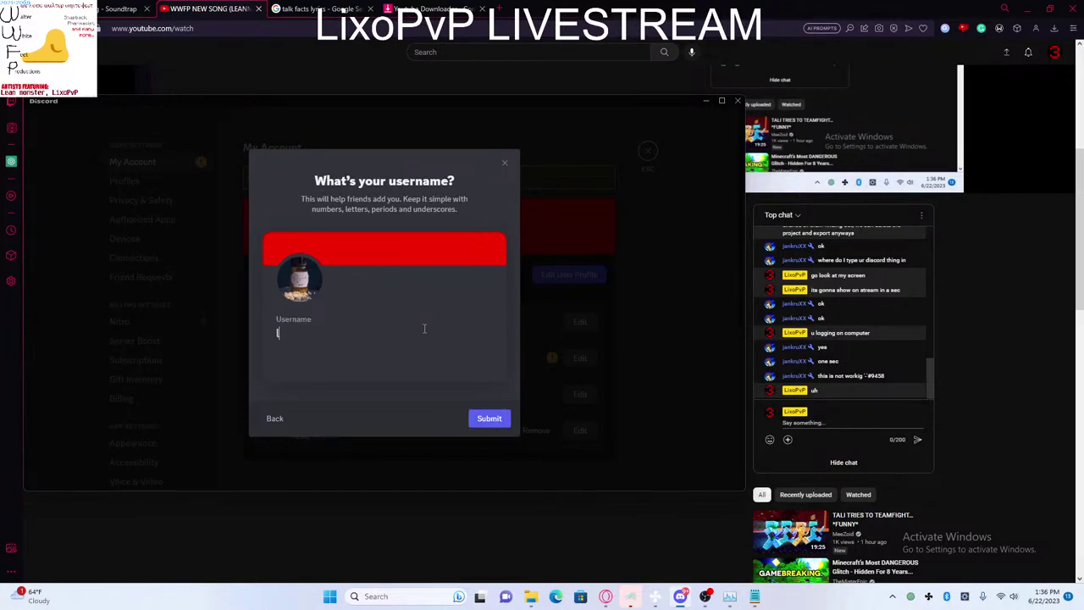
type("lis")
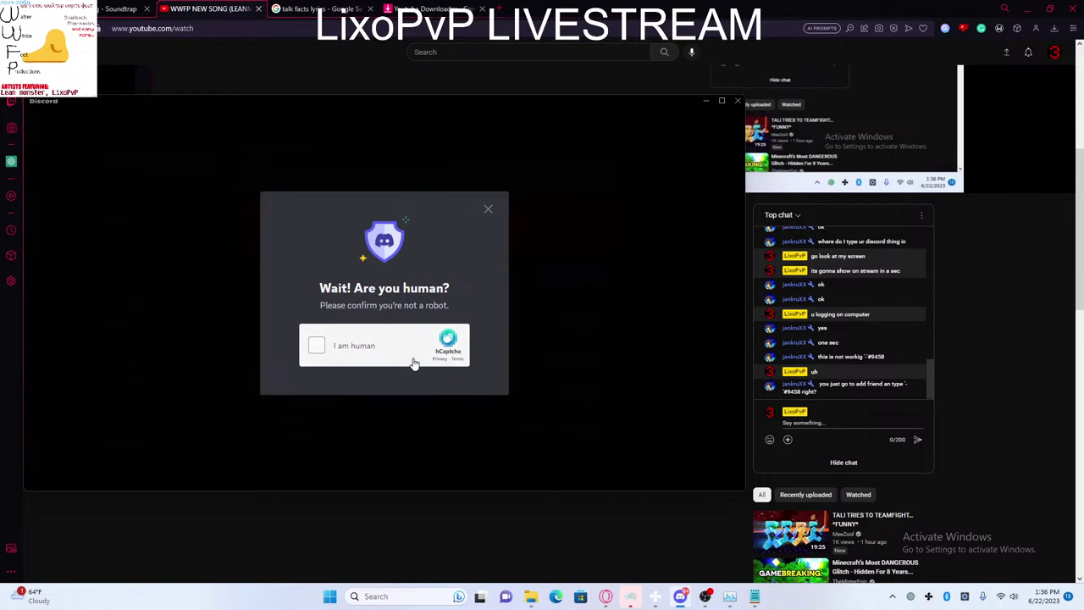
left_click(381, 355)
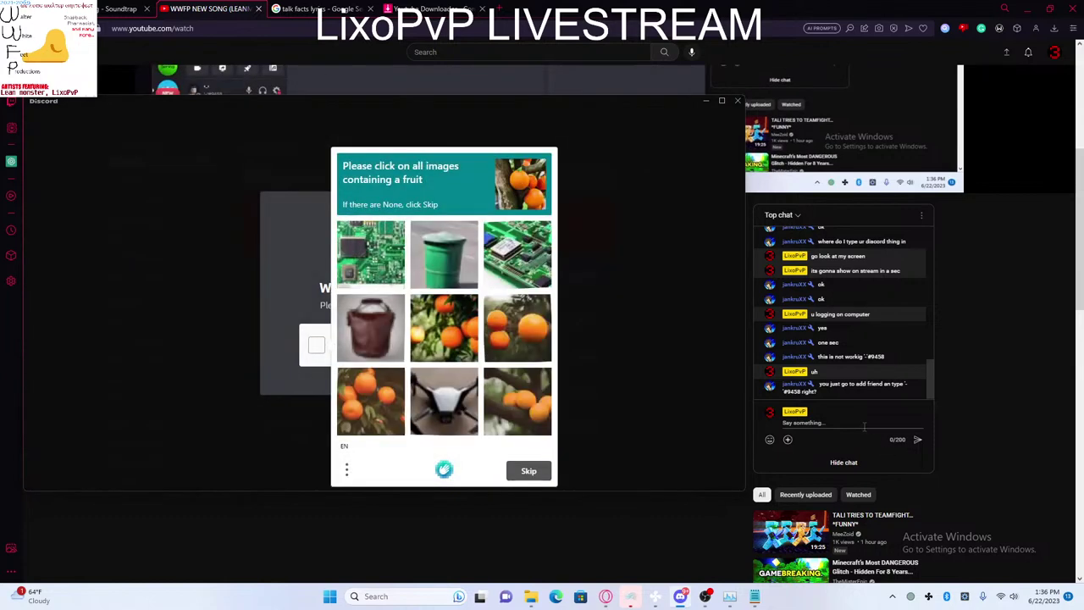
Step: Tell the viewer in the YouTube live chat "wait", "im fixing it", "changiong username" and "to updated ones" as separate messages
left_click(858, 433)
type("wait")
key("Return")
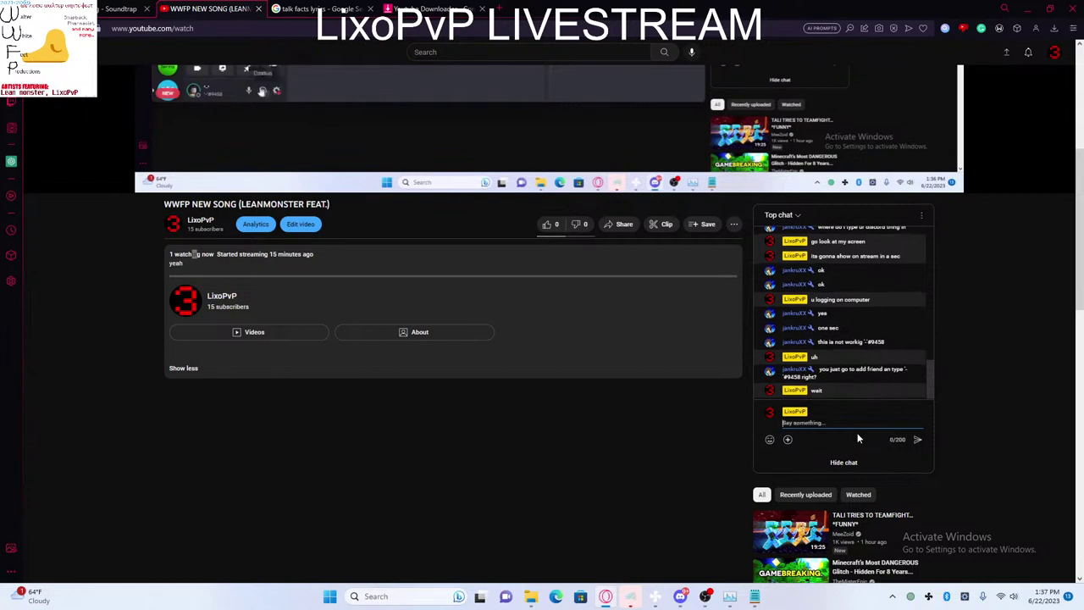
type("im fixing it")
key("Return")
type("c")
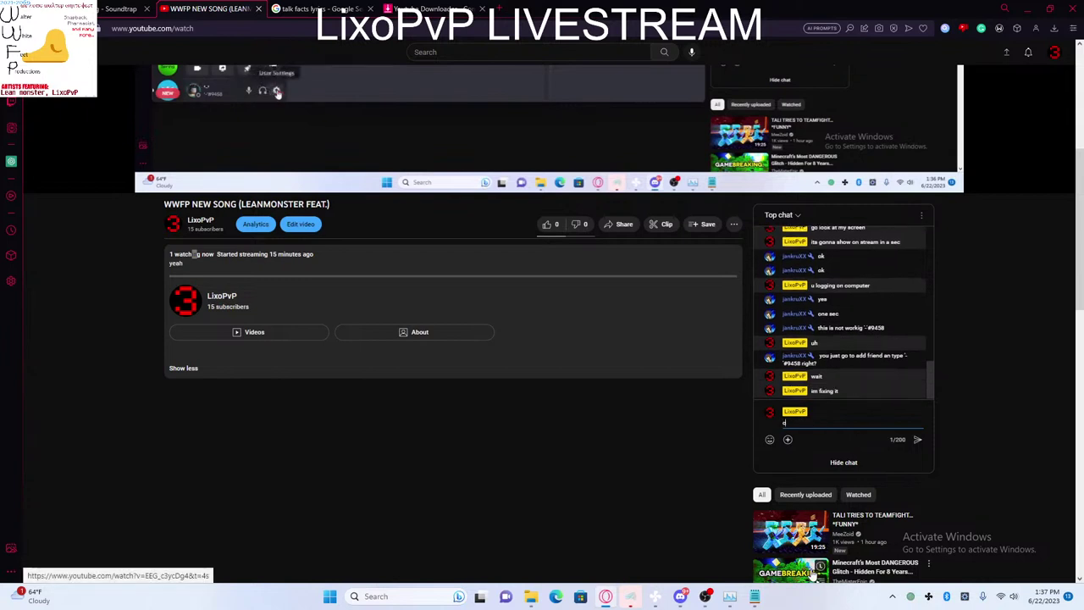
type("hangiong username")
key("Return")
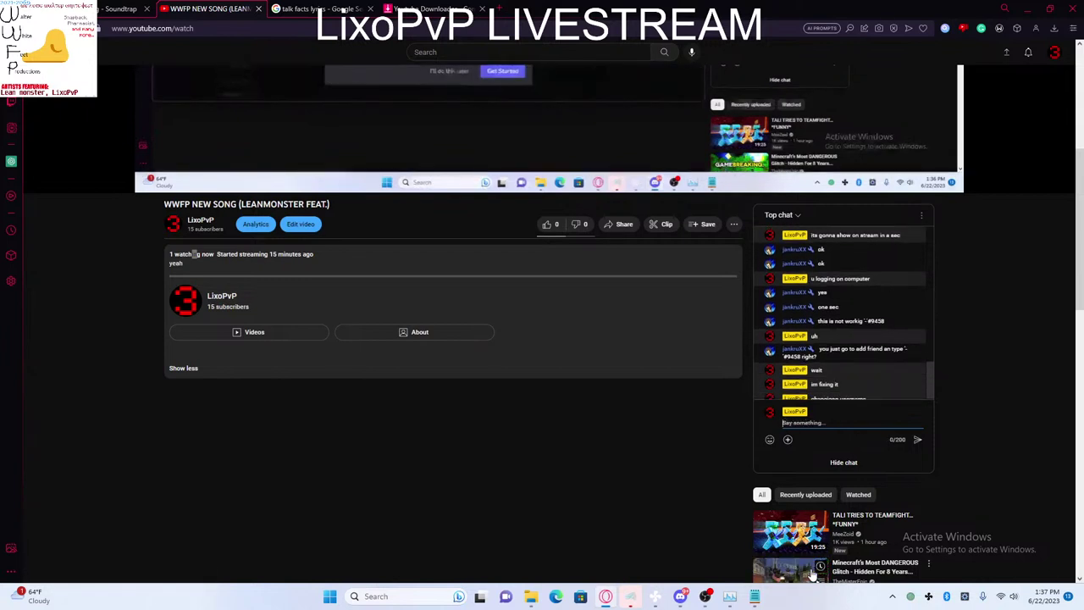
type("to updated ones")
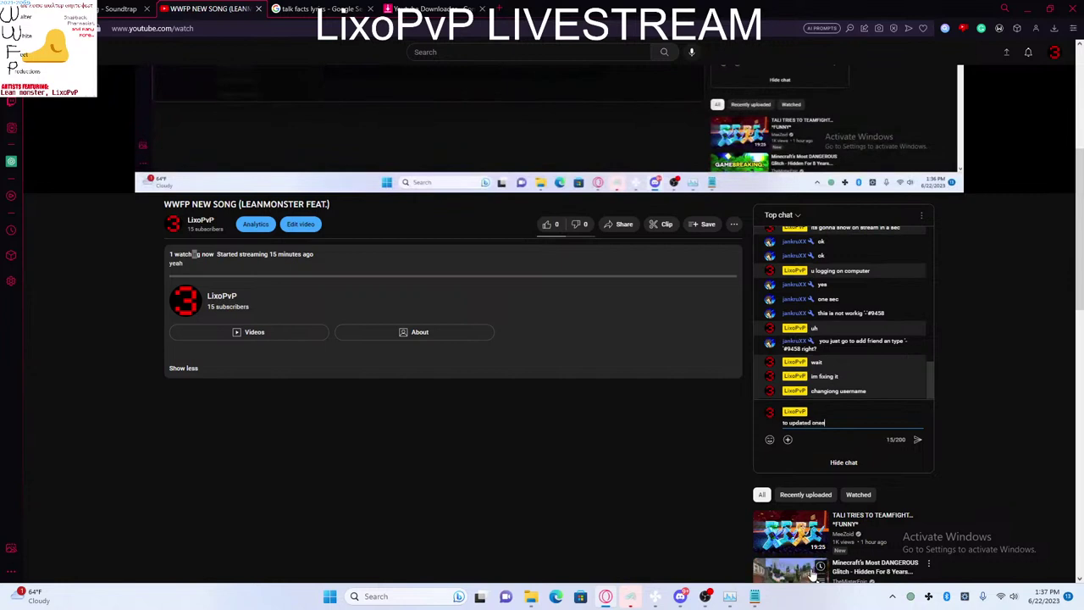
key("Return")
Step: Return to Discord, pass the human check by selecting all fruit images, and close the username confirmation and settings
left_click(708, 596)
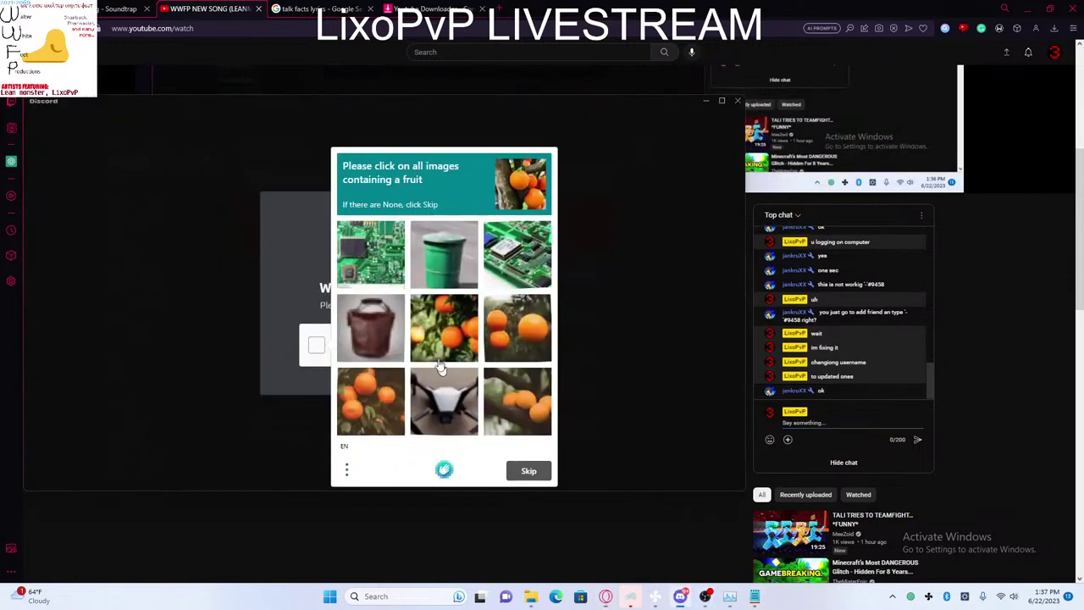
left_click(454, 329)
left_click(512, 405)
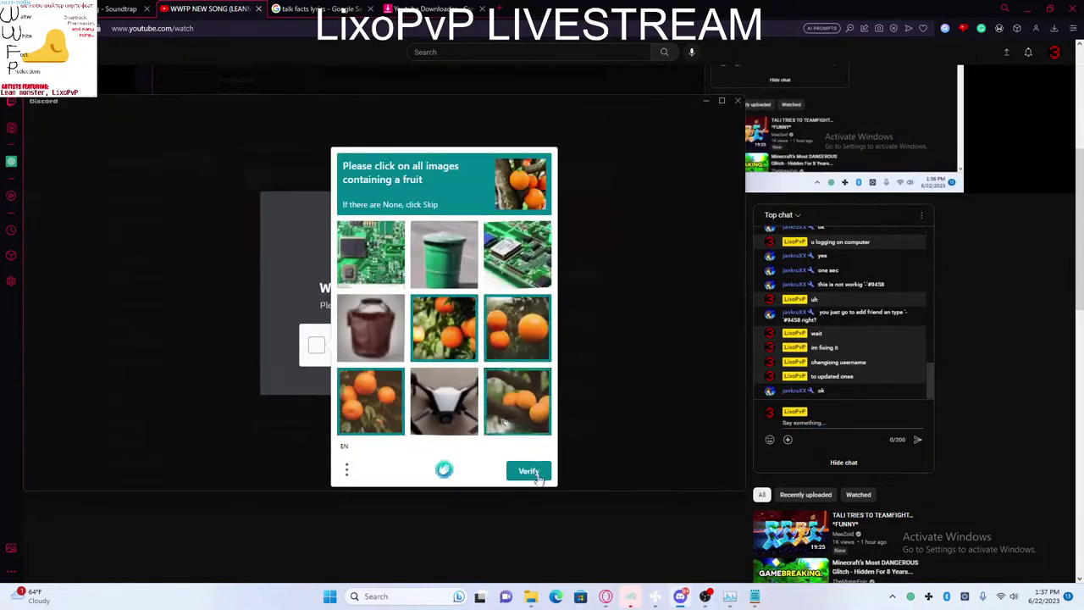
left_click(533, 472)
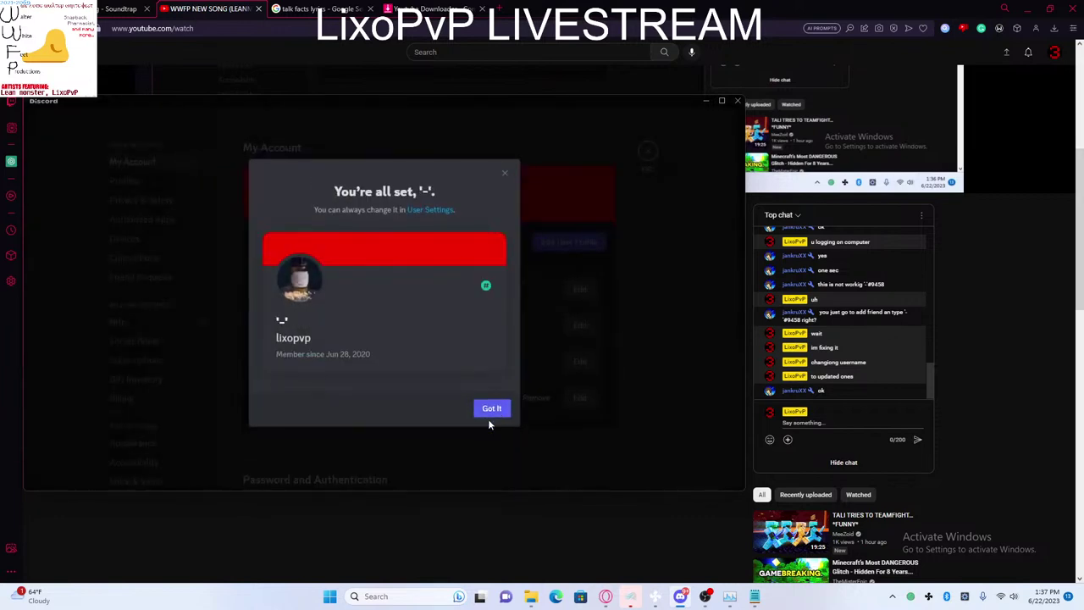
left_click(492, 410)
key("Escape")
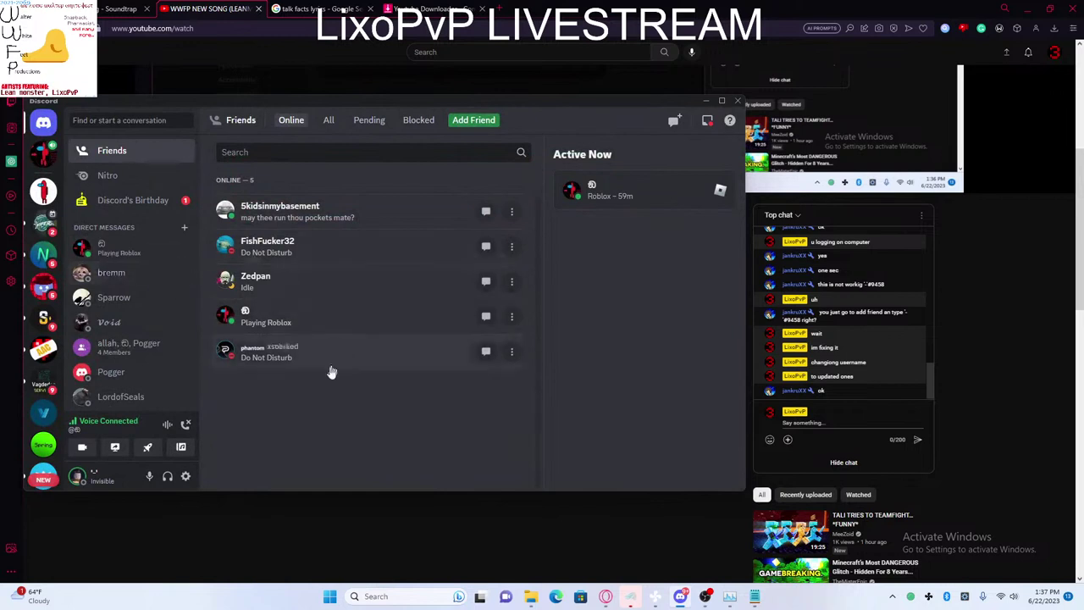
Step: Copy the new username from the Discord profile card and post "just add this: lixopvp" in the YouTube live chat
left_click(79, 479)
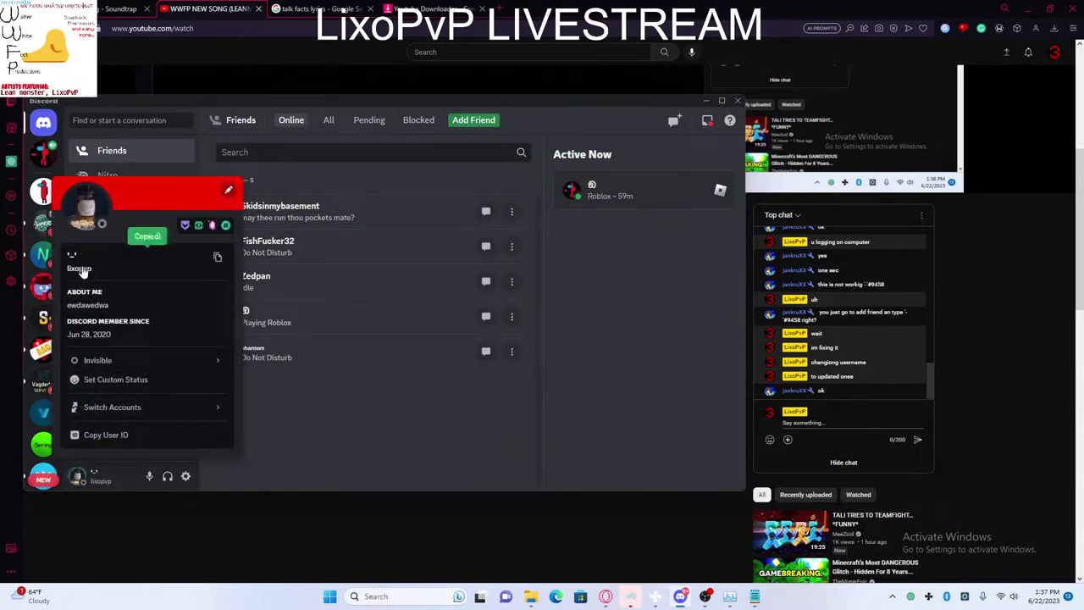
left_click(838, 423)
type("j")
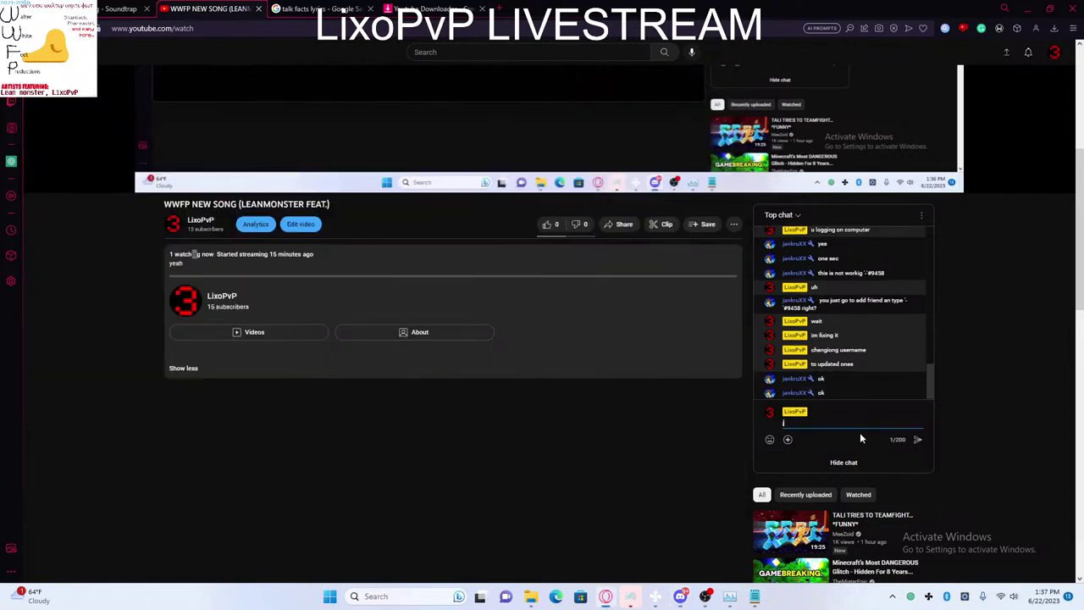
type("ust add this")
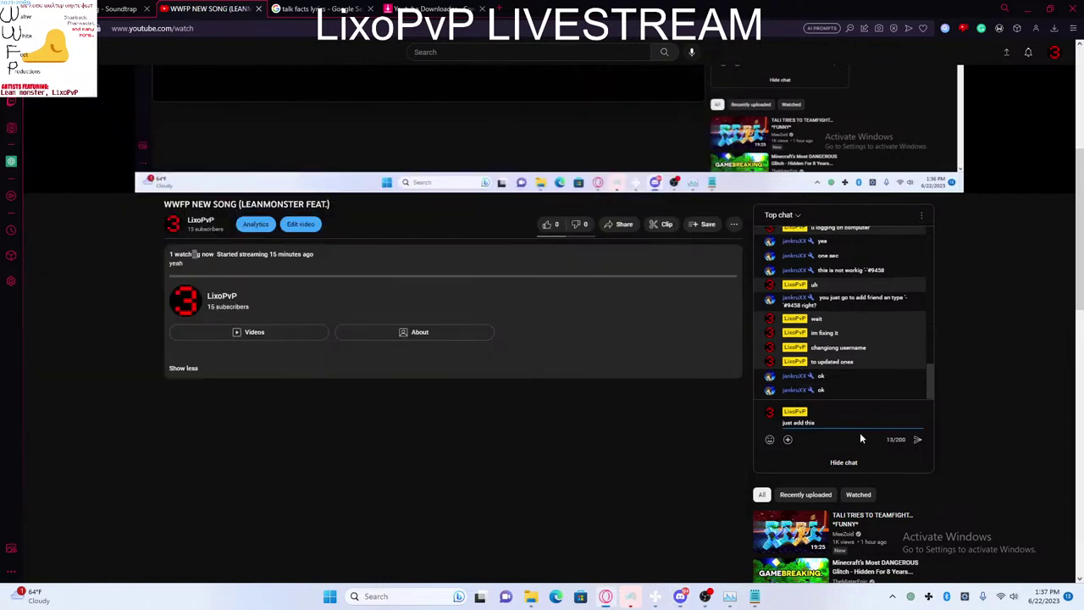
key("ctrl+v")
key("Return")
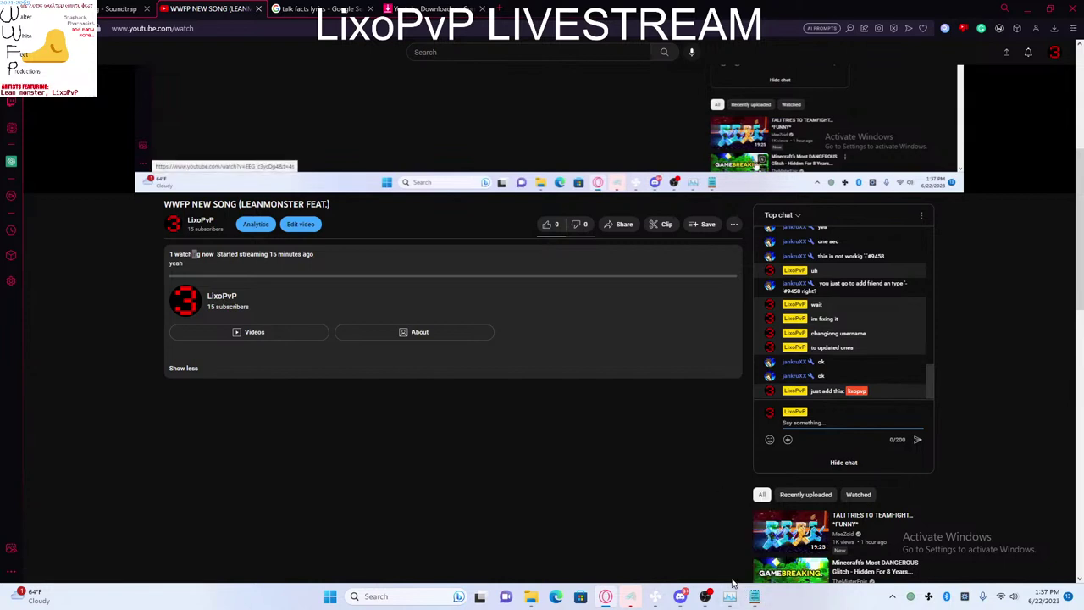
Step: Post "lixopvp" and "into the thing" as two separate live chat messages
type("lixopvp")
key("Return")
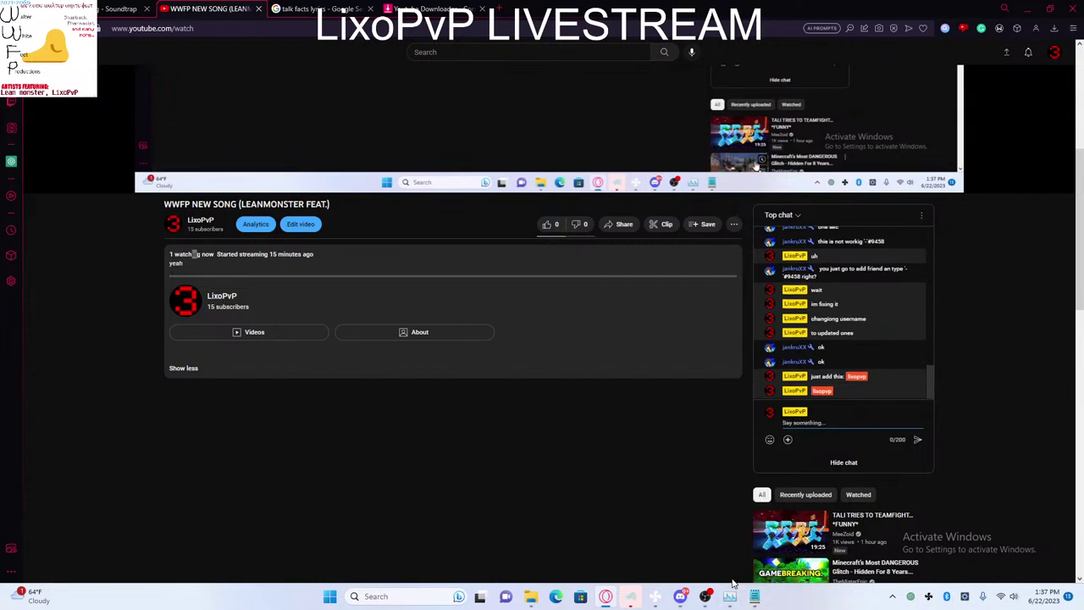
type("into the th")
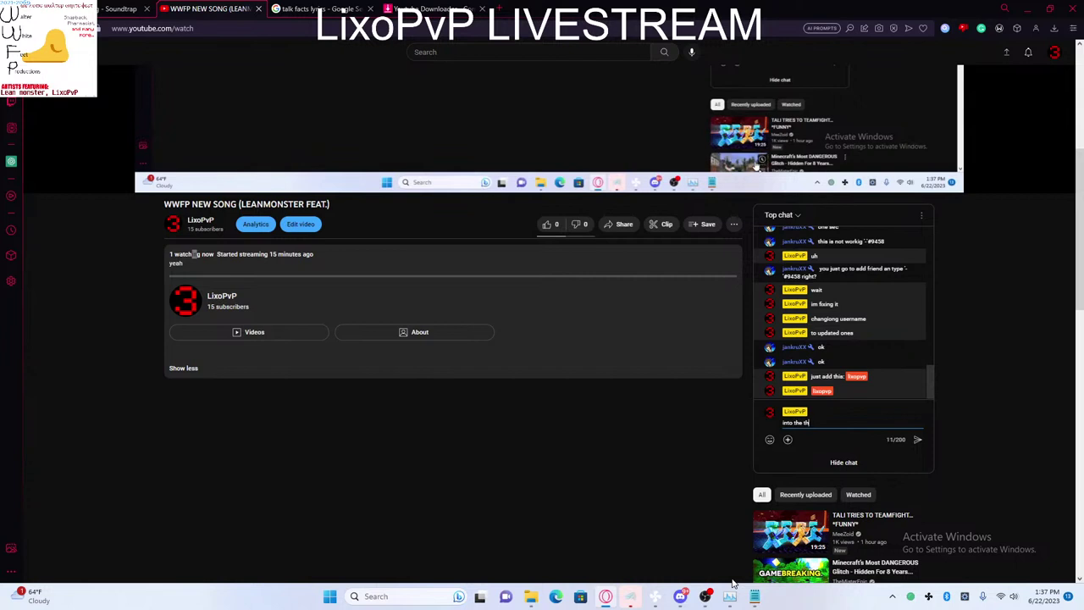
type("ing")
key("Return")
left_click(680, 597)
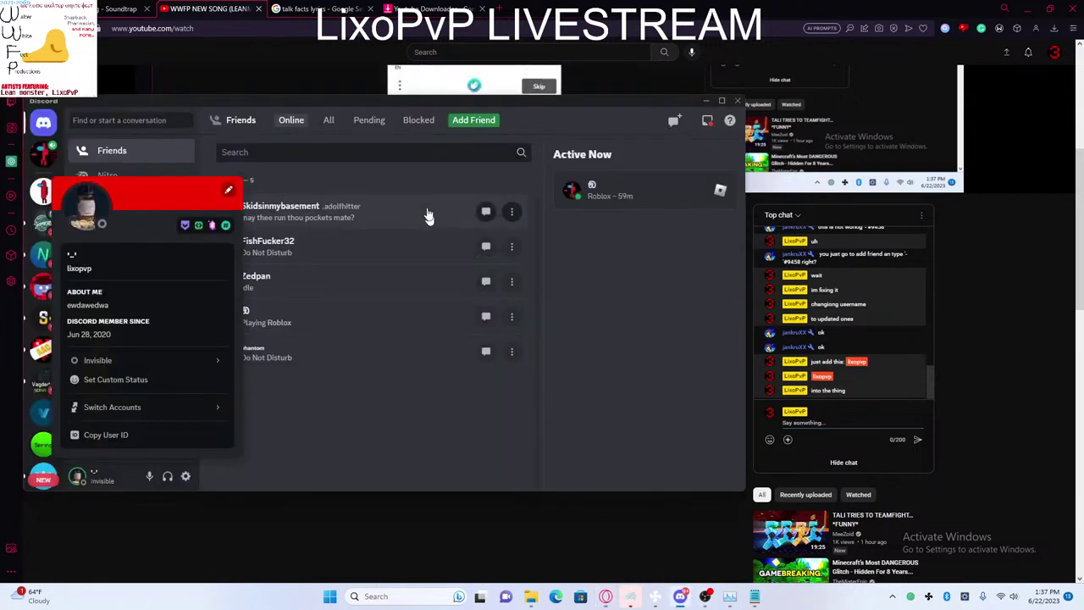
left_click(412, 133)
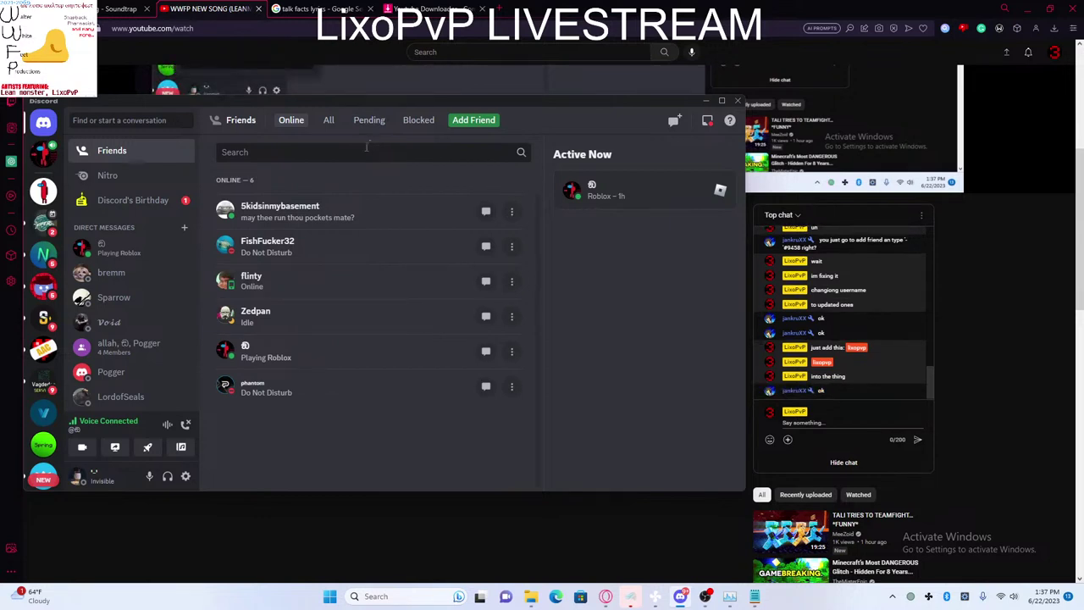
left_click(458, 122)
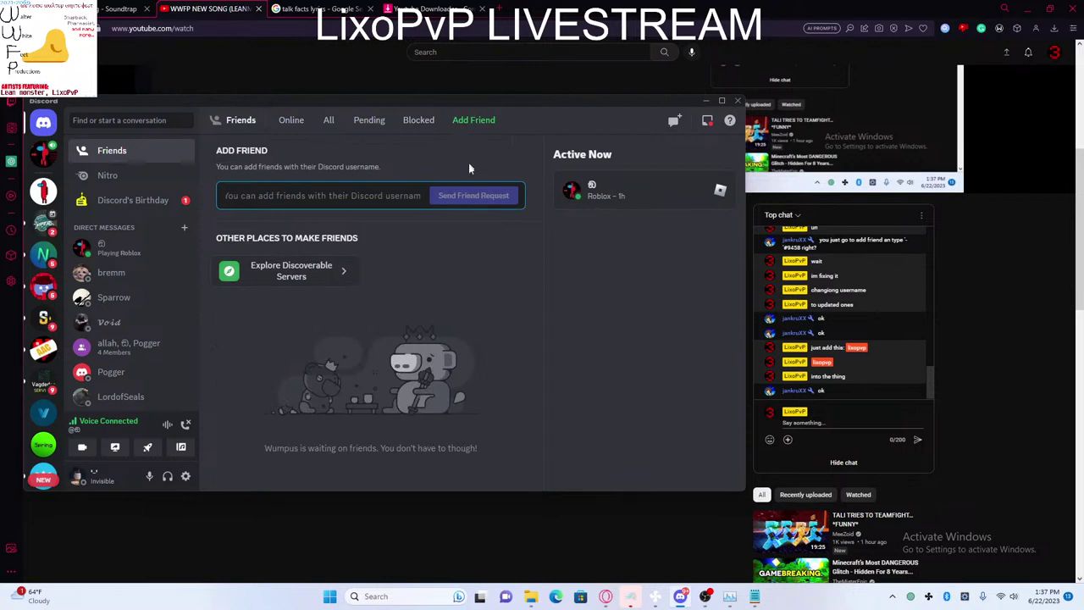
type("lixo")
key("BackSpace")
key("BackSpace")
key("BackSpace")
key("BackSpace")
type("lixo")
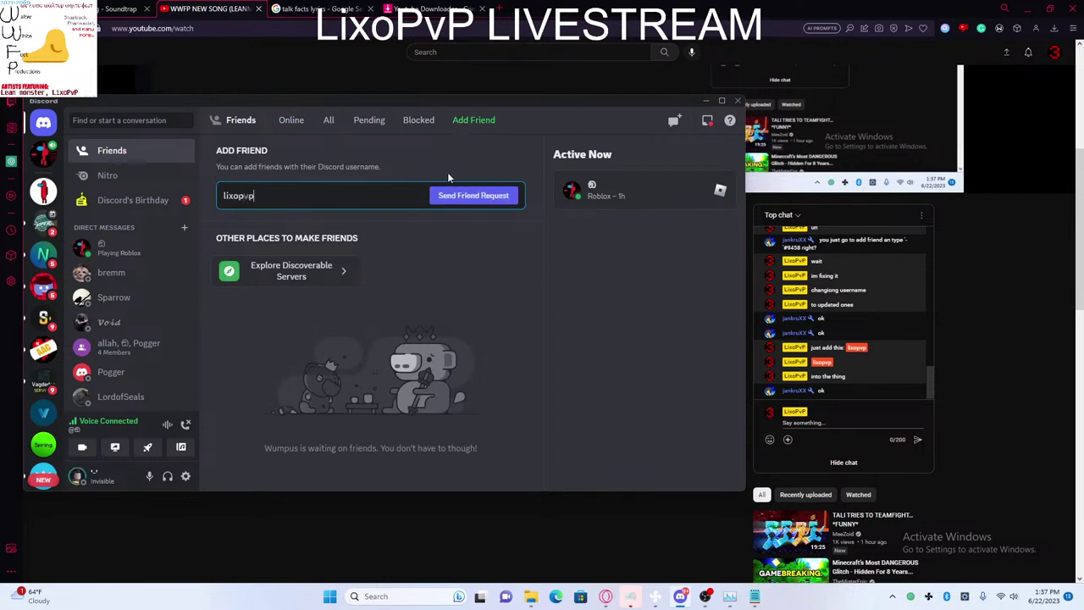
type("pvp")
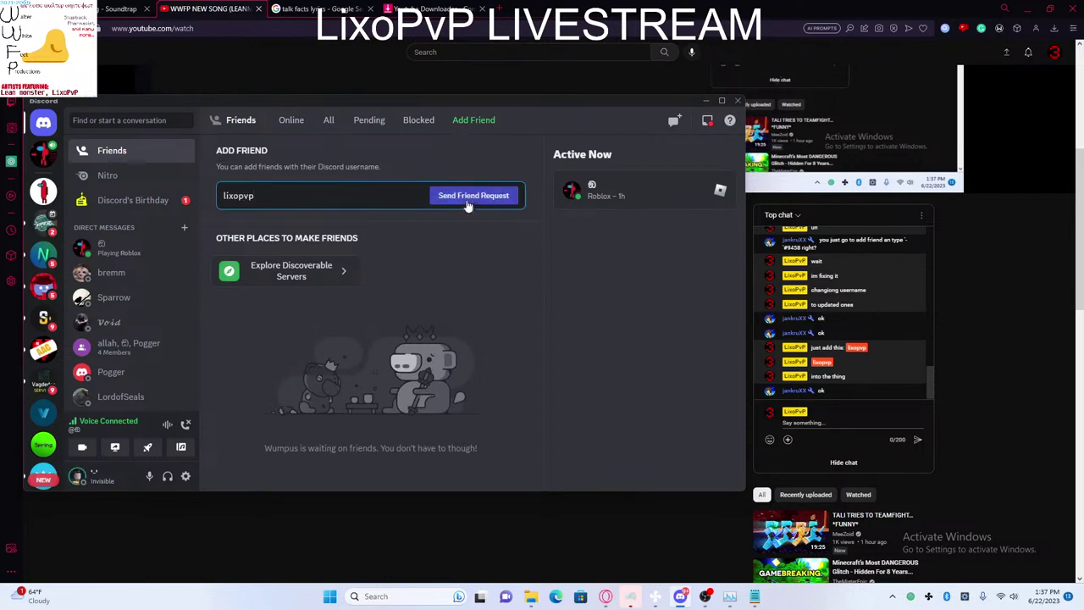
left_click(467, 203)
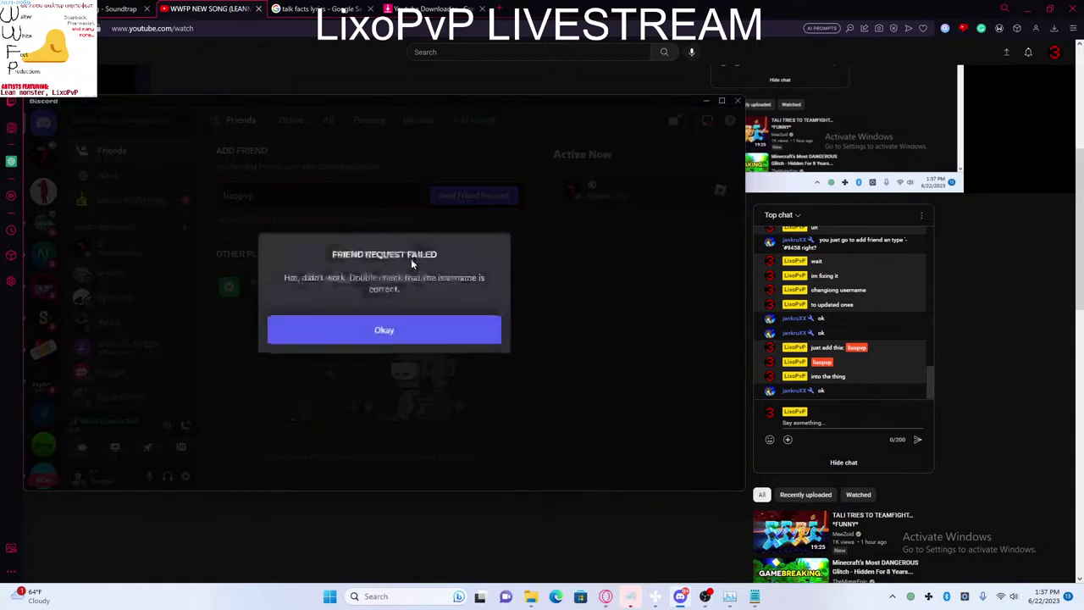
key("Escape")
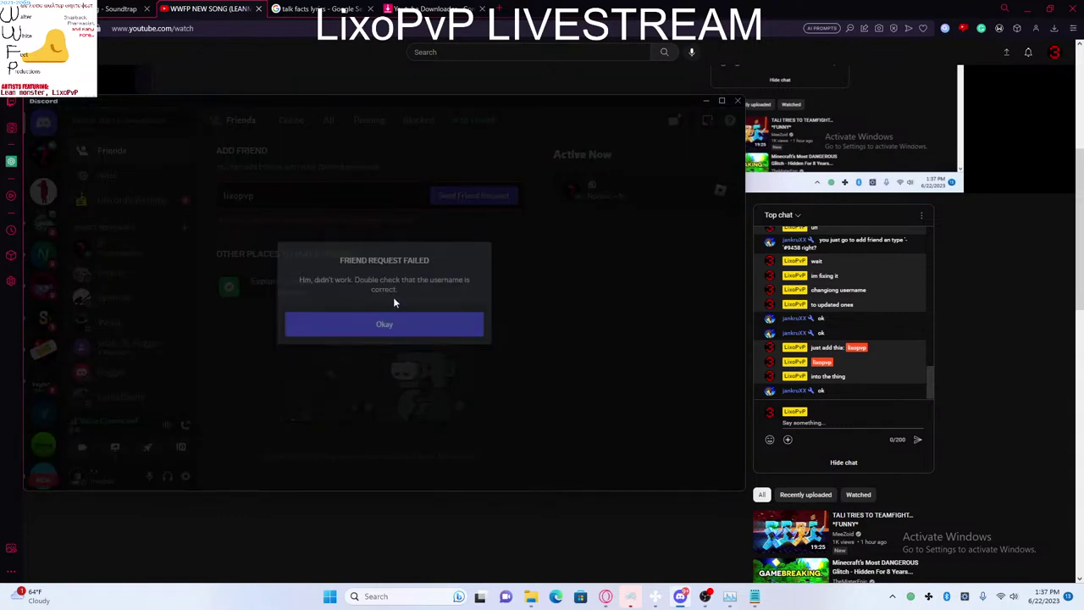
key("ctrl+a")
key("BackSpace")
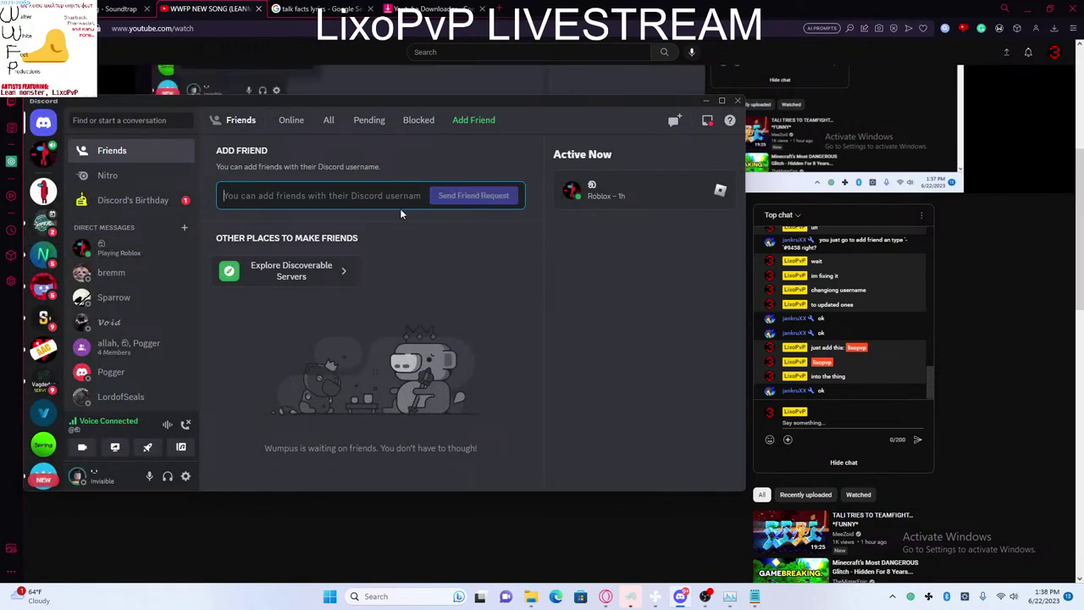
type("@lixopvp")
key("Return")
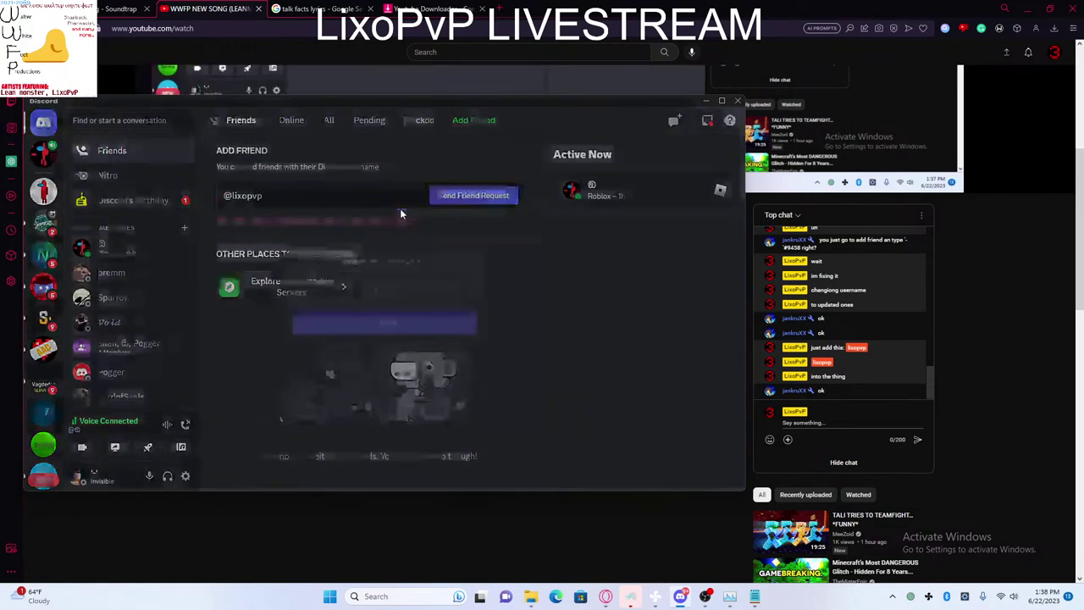
key("Escape")
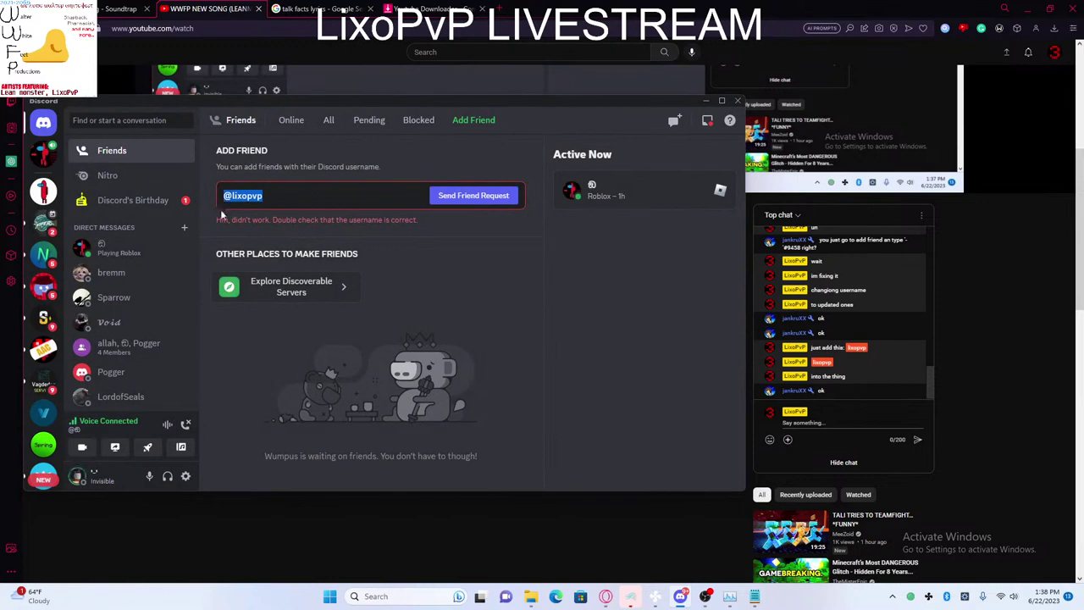
Step: Clear the entered friend name, return to the online friends list, and set the account's status to Do Not Disturb
key("BackSpace")
left_click(286, 126)
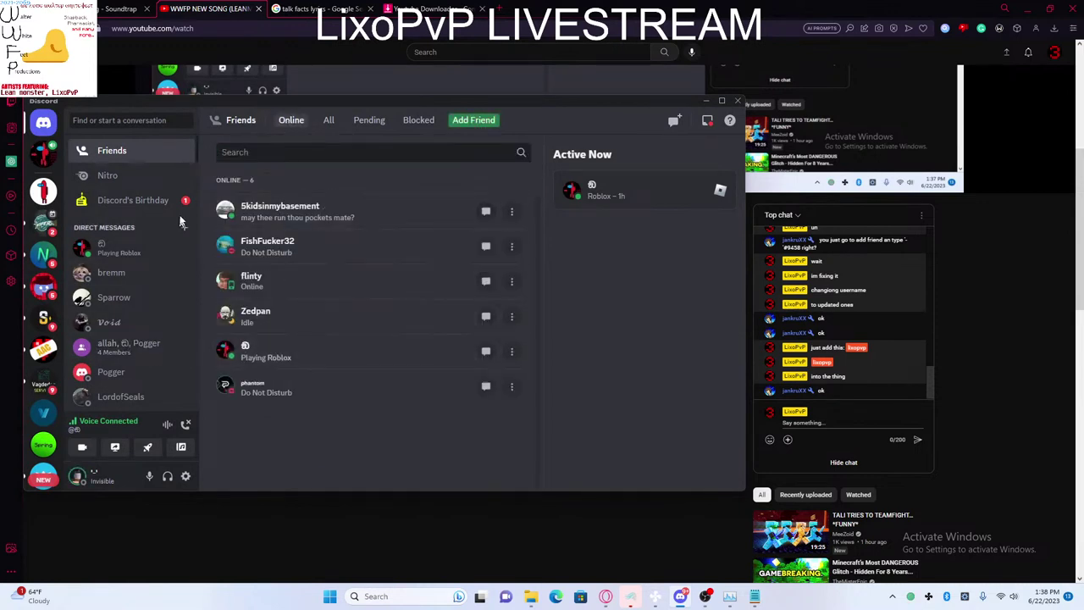
left_click(96, 489)
mouse_move(145, 363)
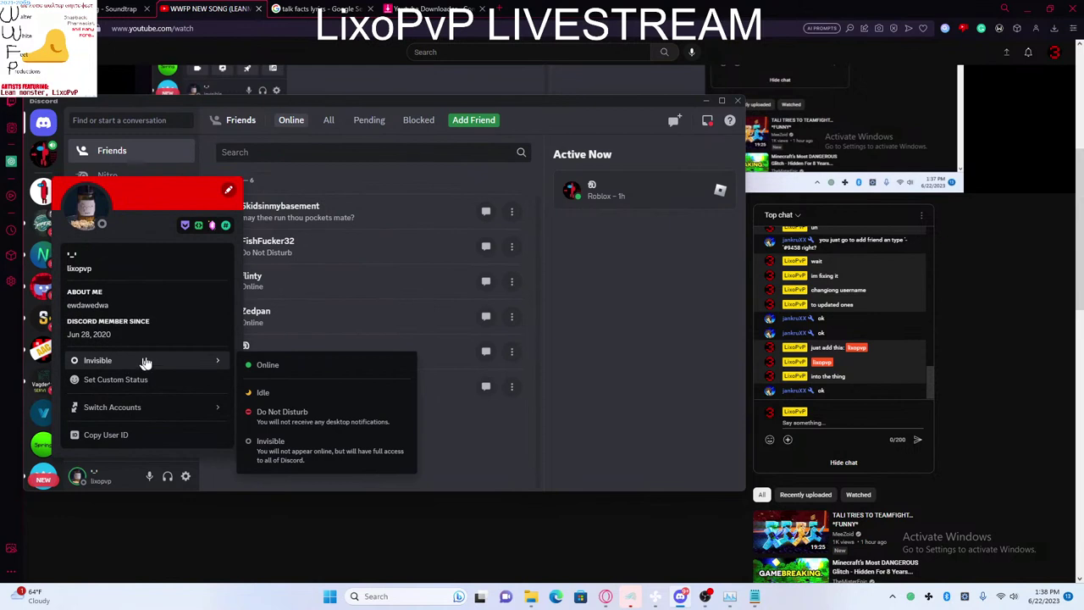
left_click(314, 415)
Step: Open the pending friend requests and accept the viewer's incoming request
left_click(328, 121)
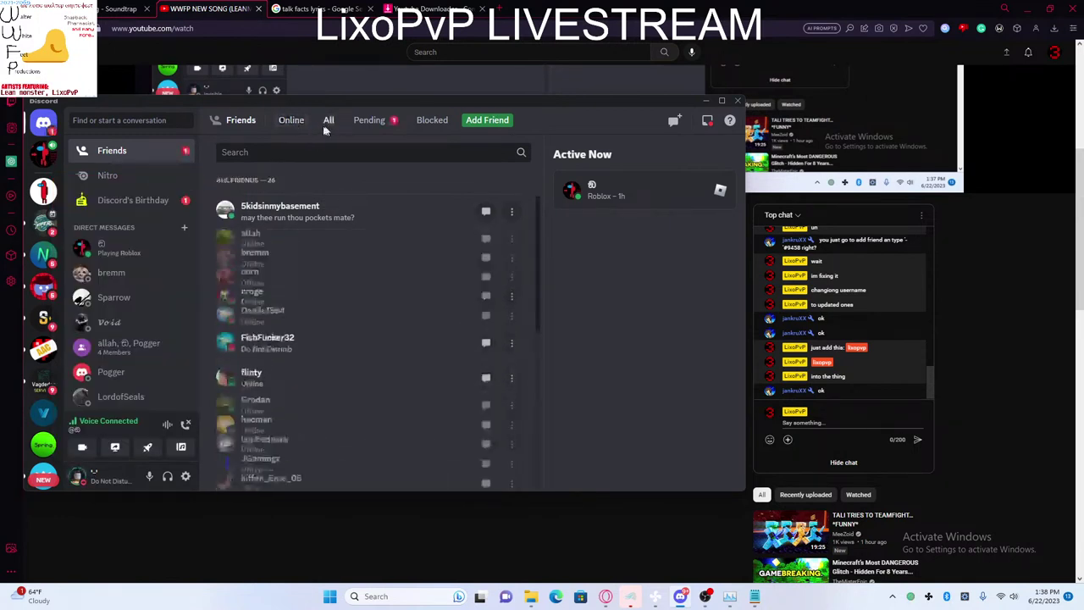
left_click(369, 120)
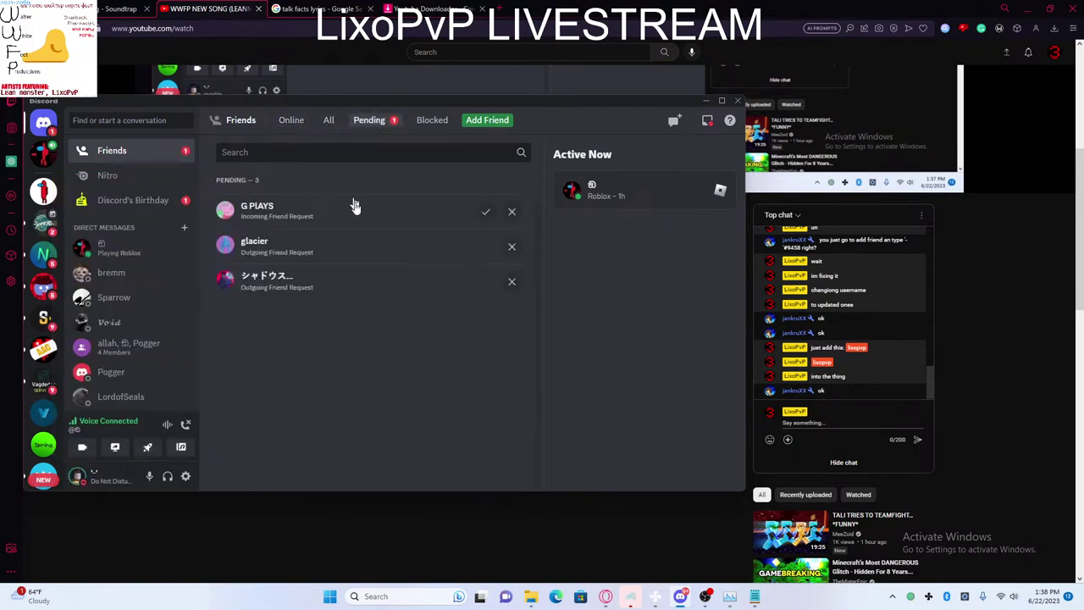
left_click(487, 213)
Step: Open the direct message with the newly added friend and send "HOLY"
left_click(112, 248)
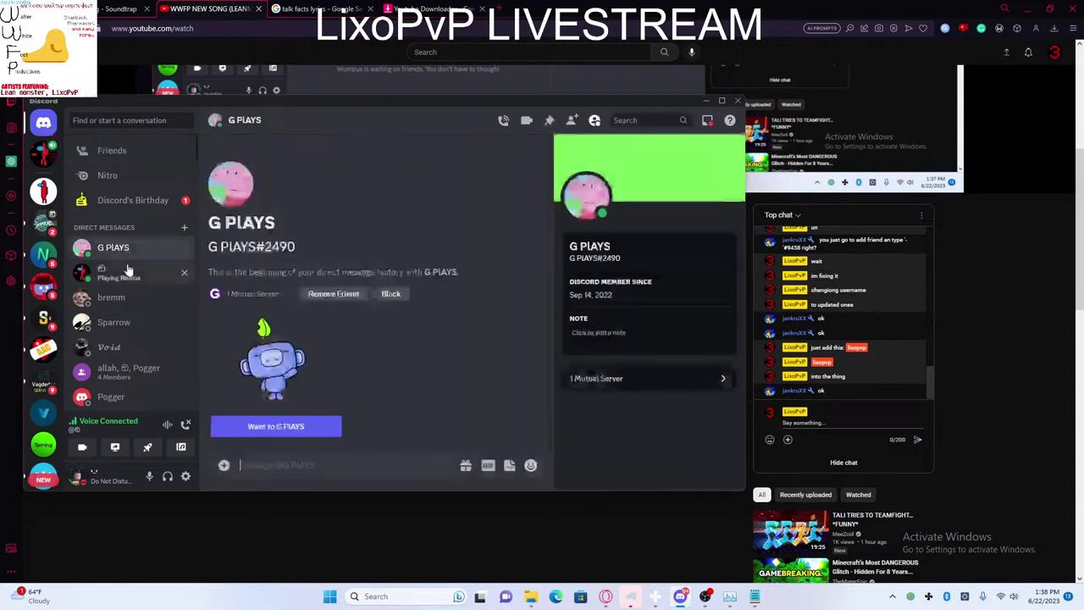
type("HOLY")
key("shift+Return")
key("Return")
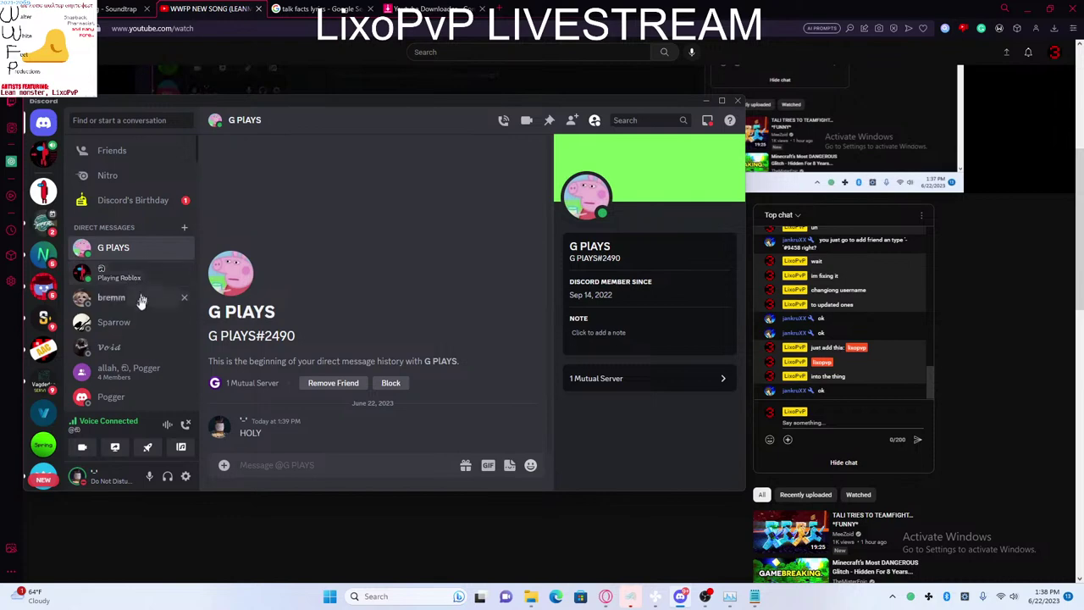
Step: Start a new group message and select the newly added friend as a member
right_click(101, 271)
left_click(102, 275)
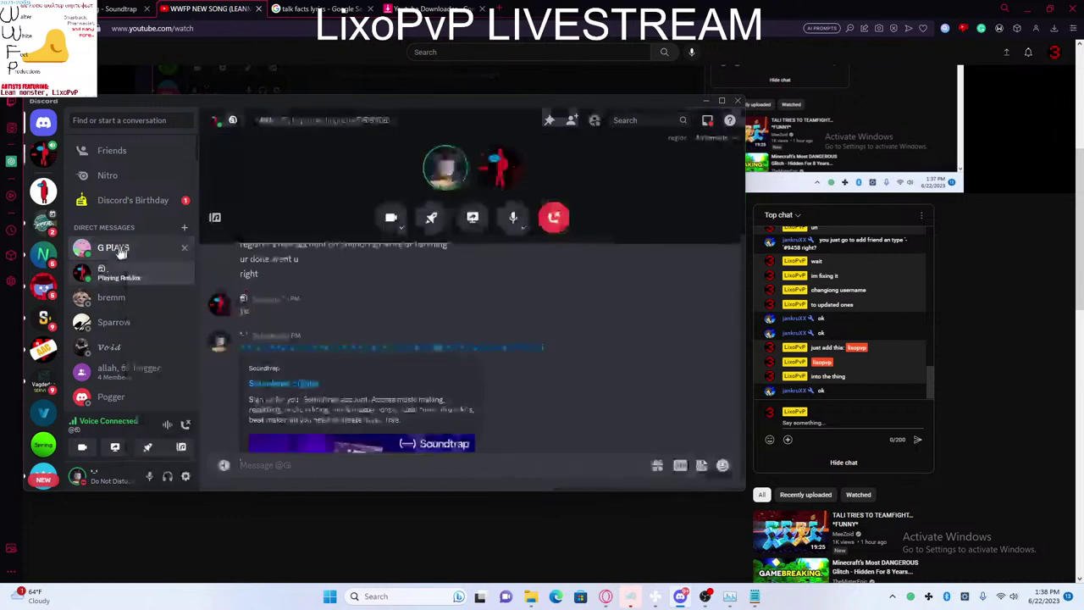
left_click(112, 247)
left_click(184, 227)
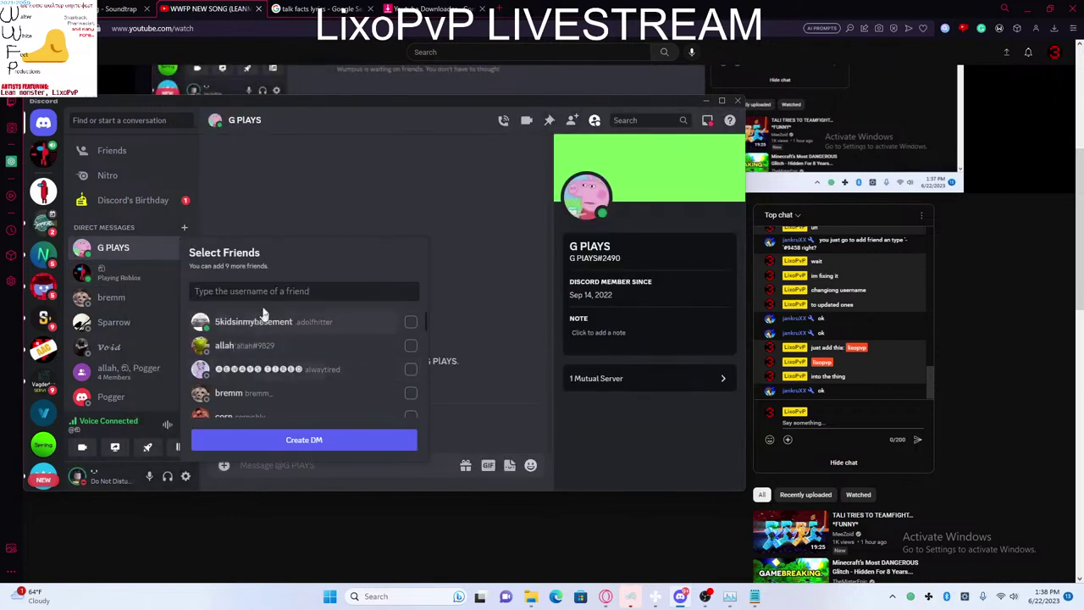
scroll(266, 331, "down", 3)
scroll(268, 350, "up", 3)
scroll(277, 367, "down", 3)
scroll(277, 368, "down", 5)
scroll(275, 366, "up", 4)
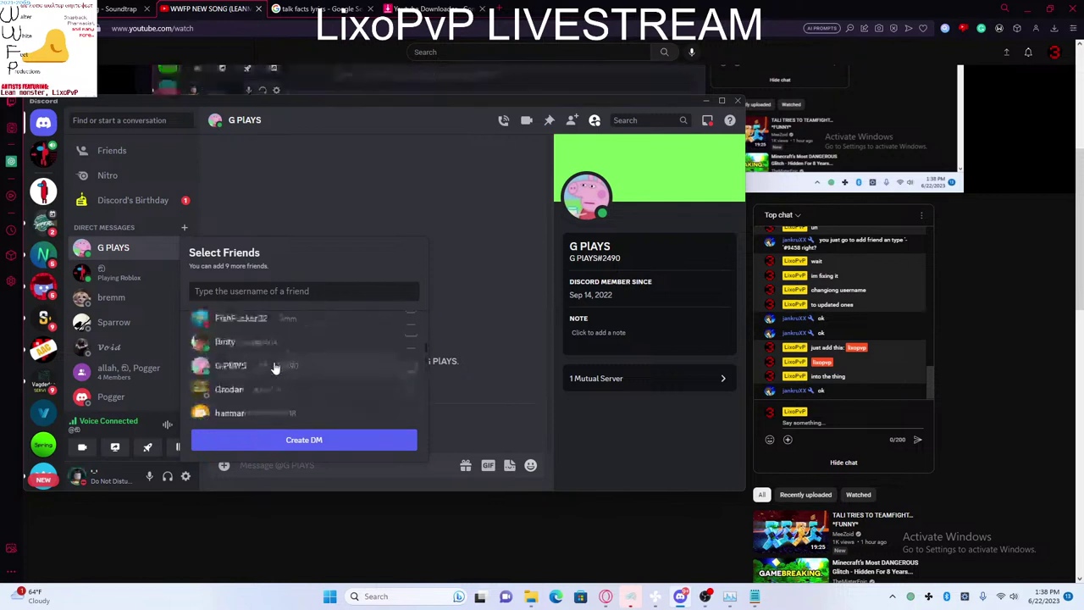
left_click(273, 366)
Step: Add the friend who is playing Roblox, create the group message, and start a voice call in it
scroll(273, 364, "down", 5)
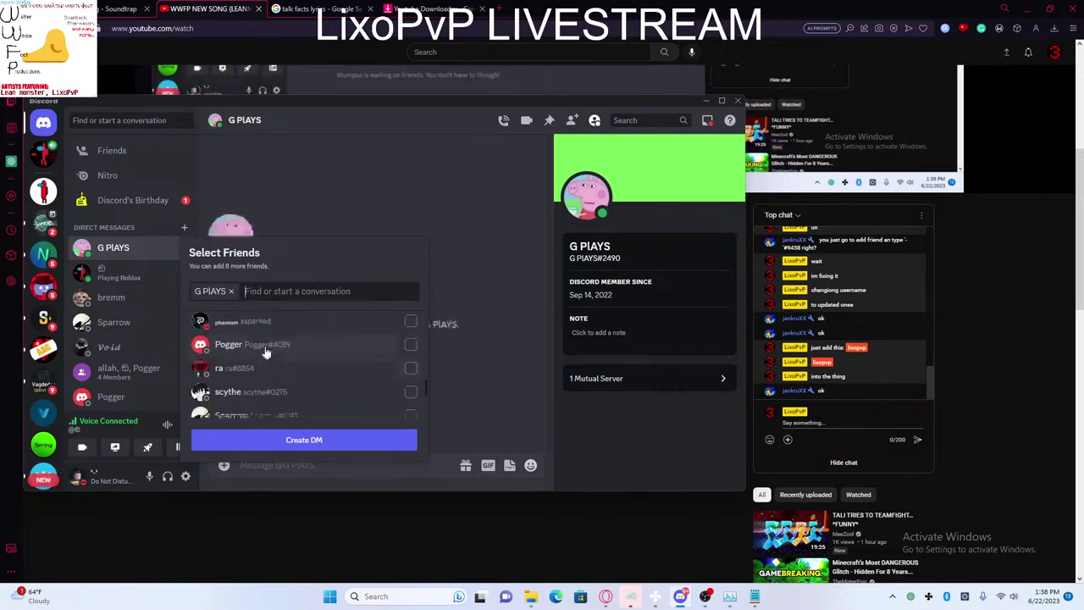
scroll(264, 354, "down", 5)
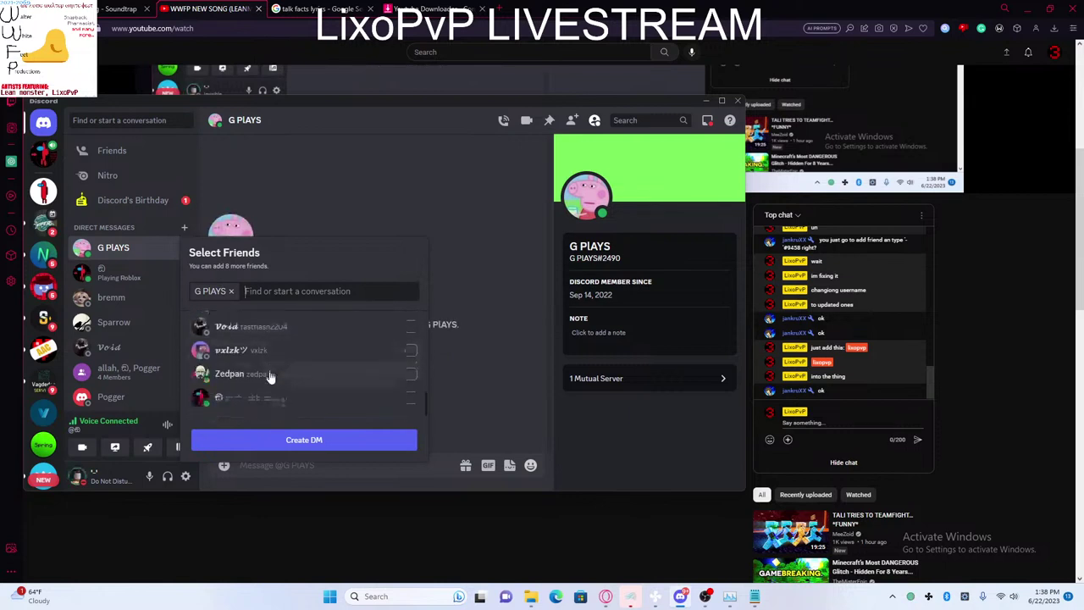
left_click(276, 398)
left_click(296, 434)
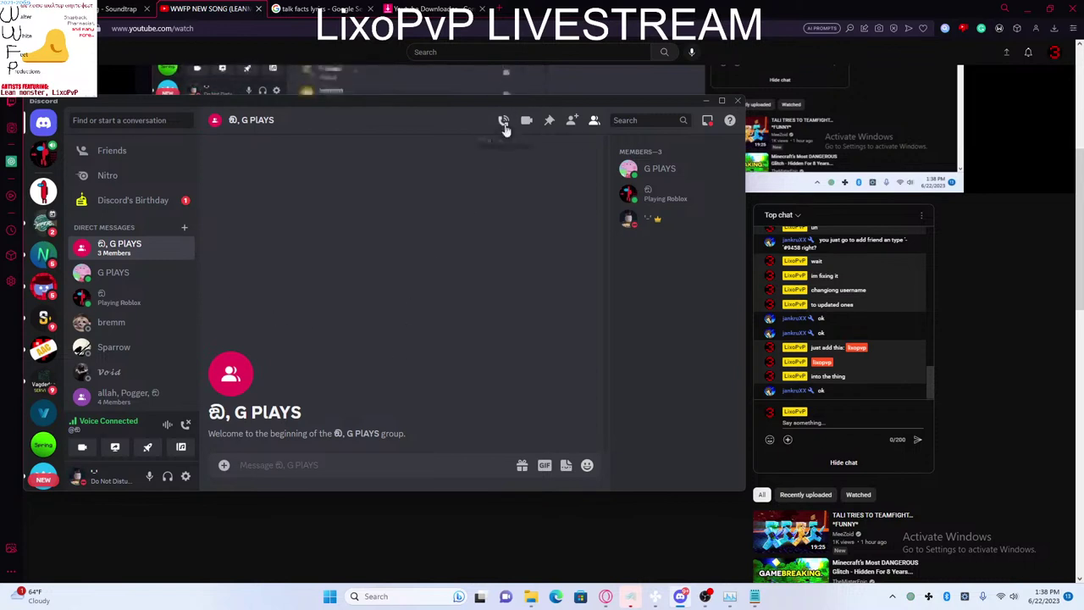
left_click(503, 122)
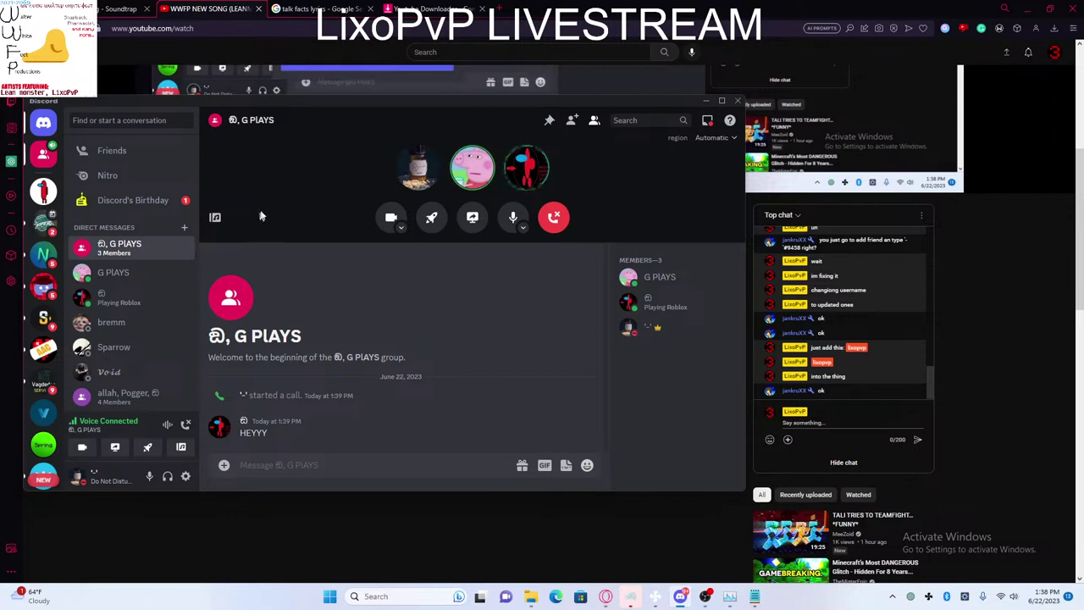
left_click(119, 9)
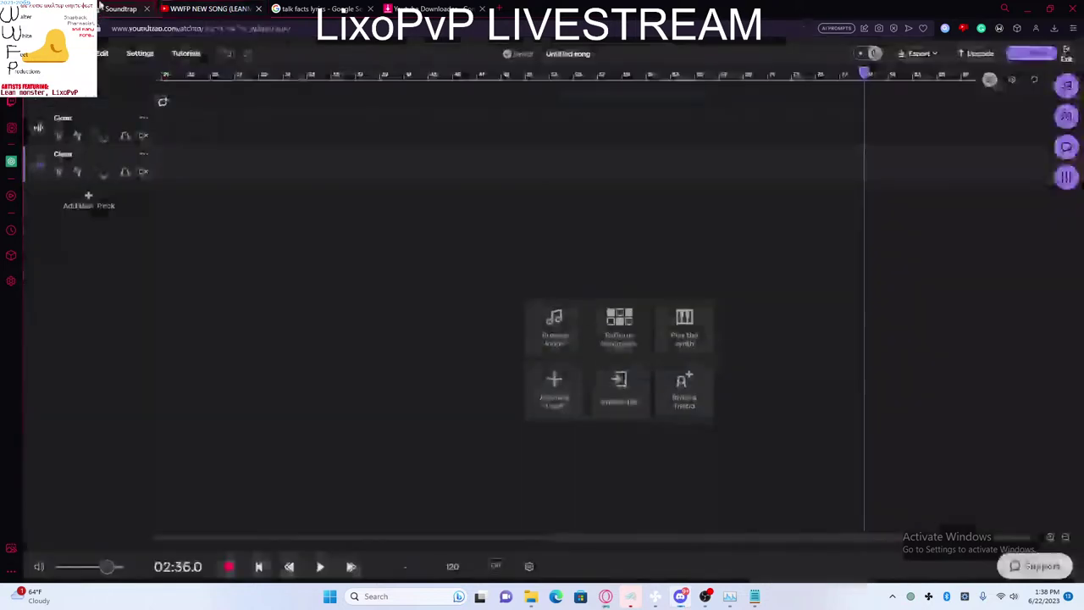
left_click(238, 6)
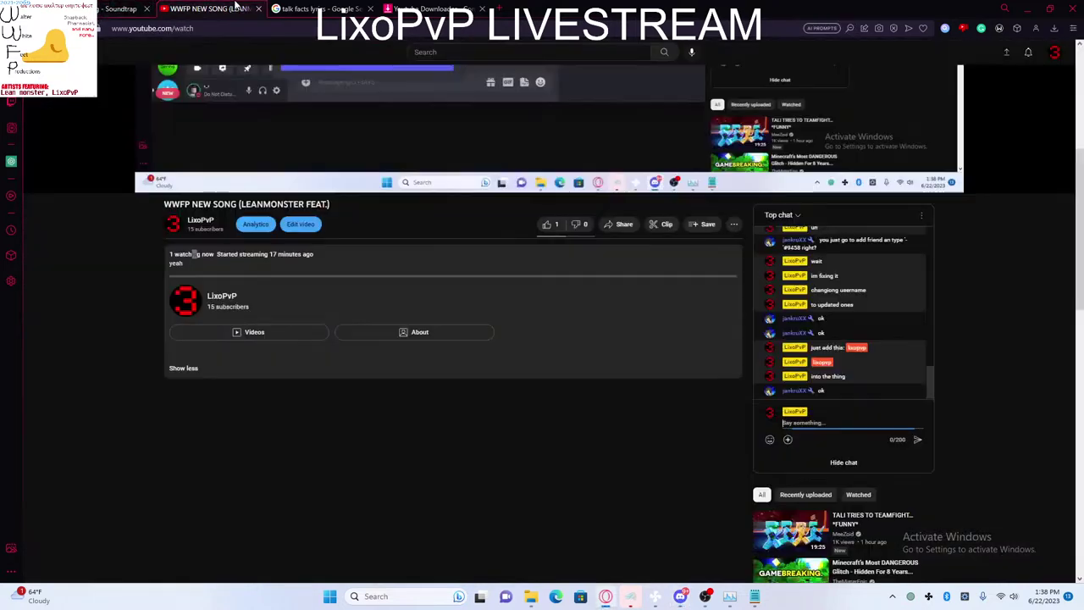
left_click(680, 597)
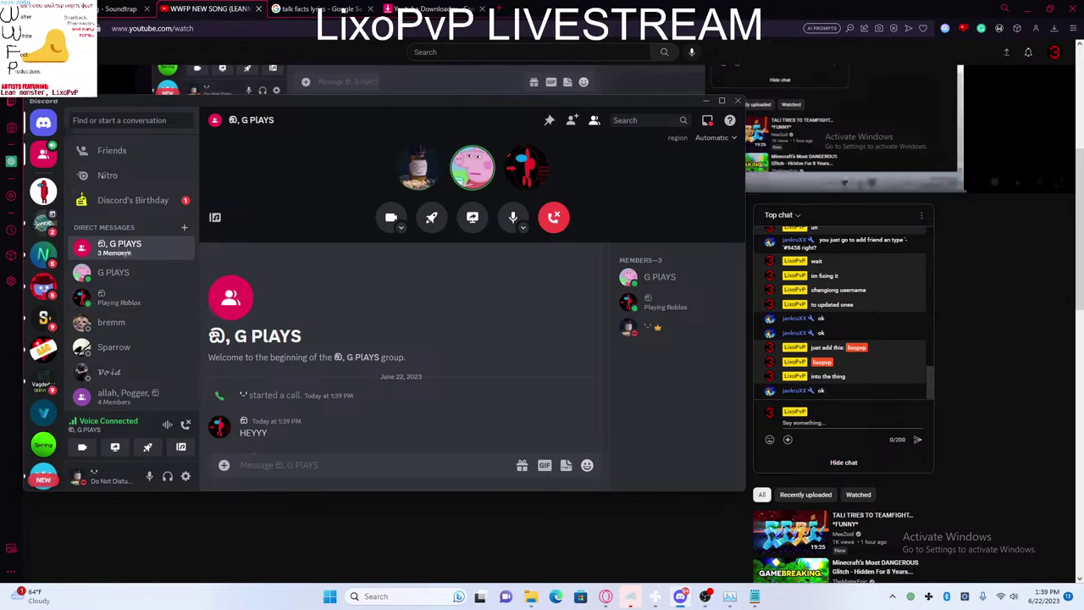
Step: Switch to the Soundtrap project "Untitled song", open its sharing options, and copy the project's share link
left_click(127, 9)
left_click(1033, 54)
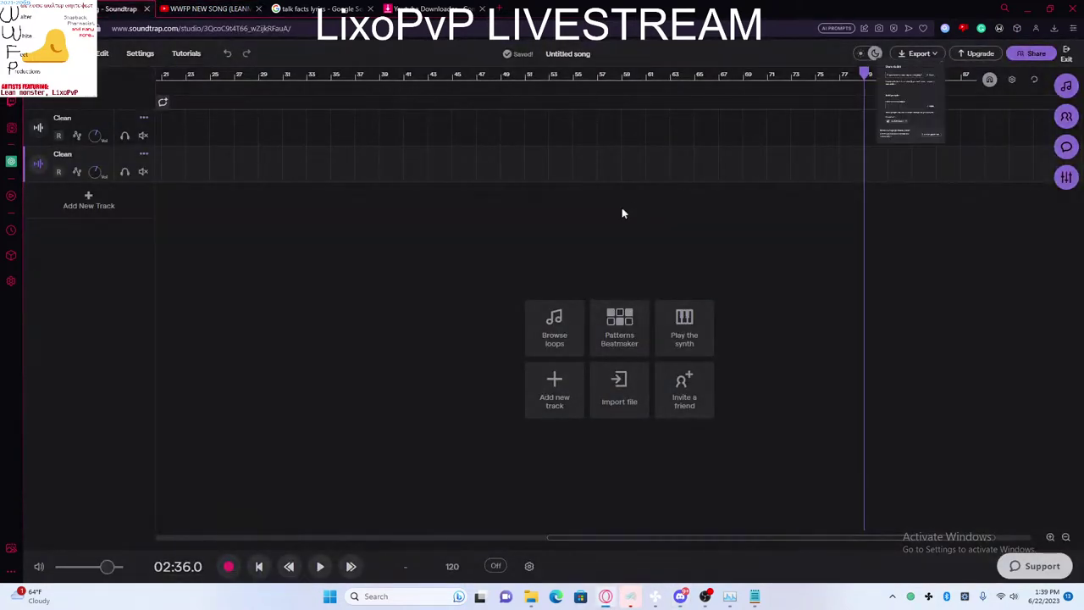
left_click(636, 153)
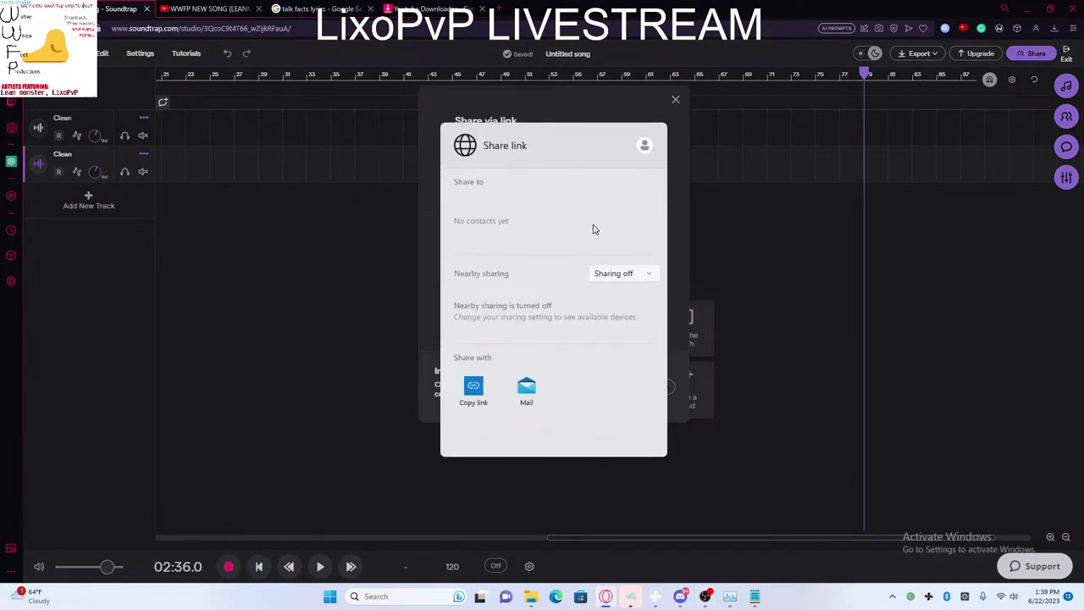
key("Escape")
left_click(626, 155)
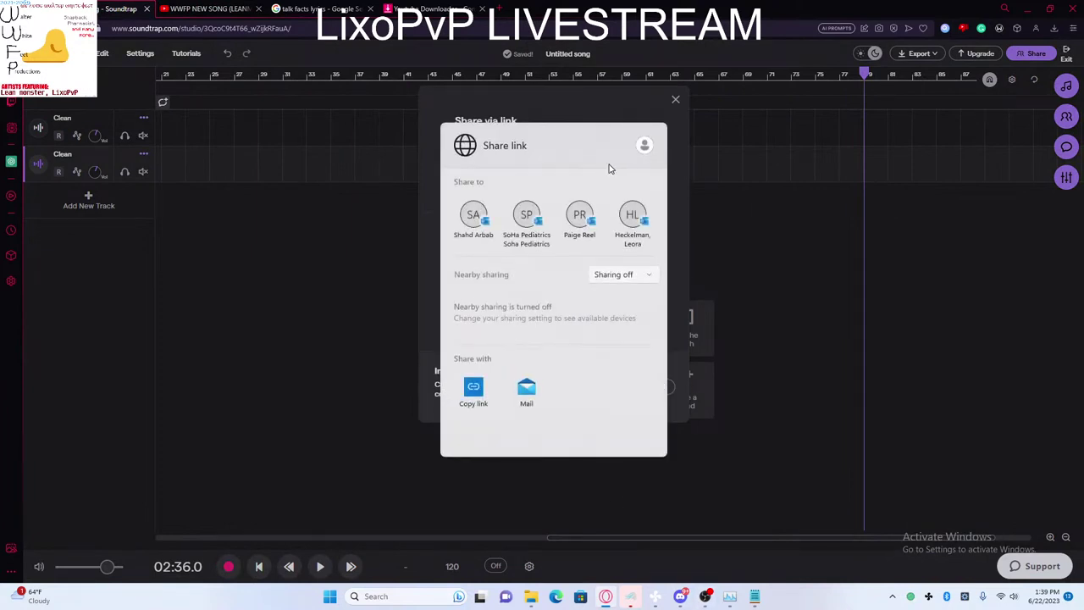
key("Escape")
left_click(636, 155)
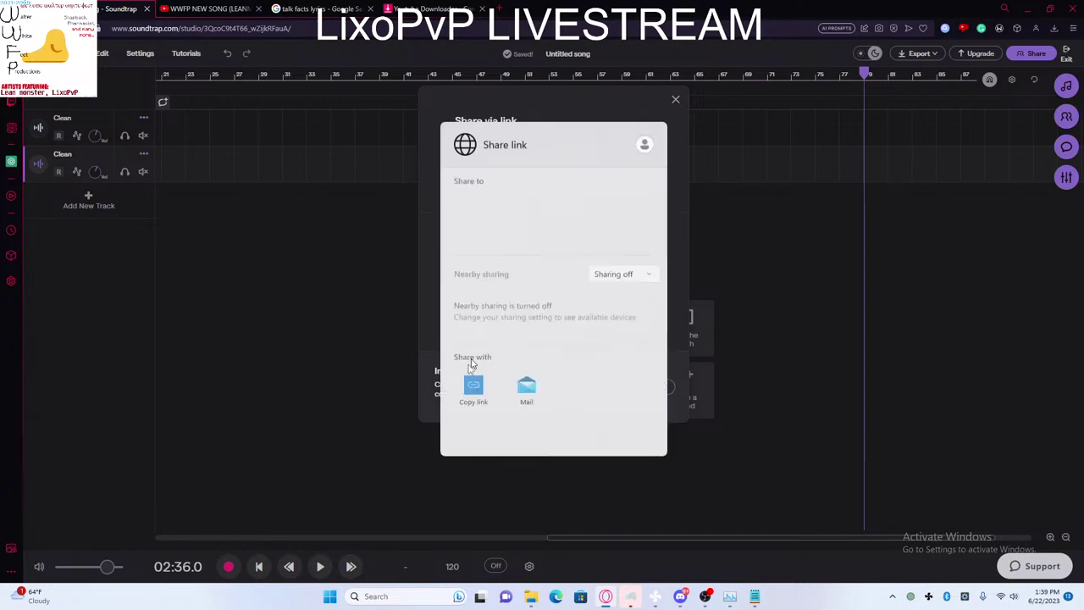
left_click(473, 392)
Step: Switch to Discord and send the copied Soundtrap link in the group chat
left_click(680, 597)
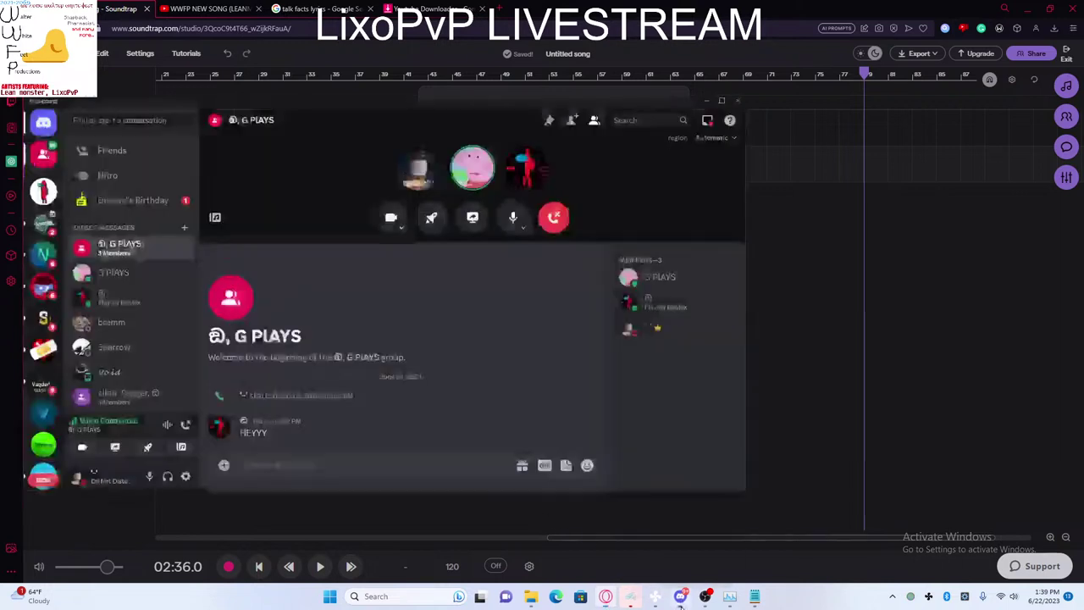
key("ctrl+v")
key("Return")
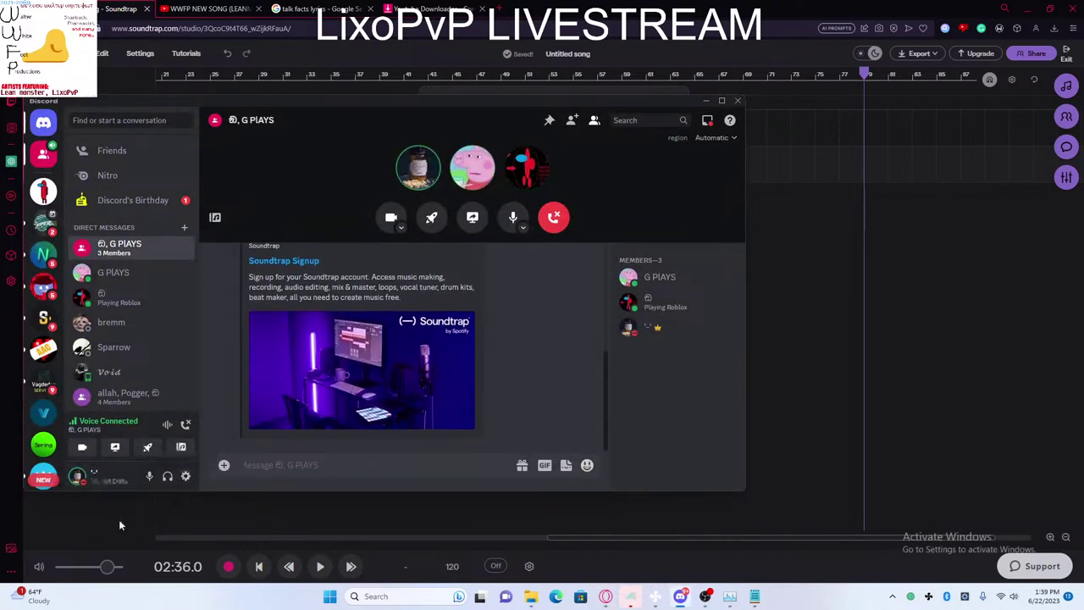
left_click(682, 335)
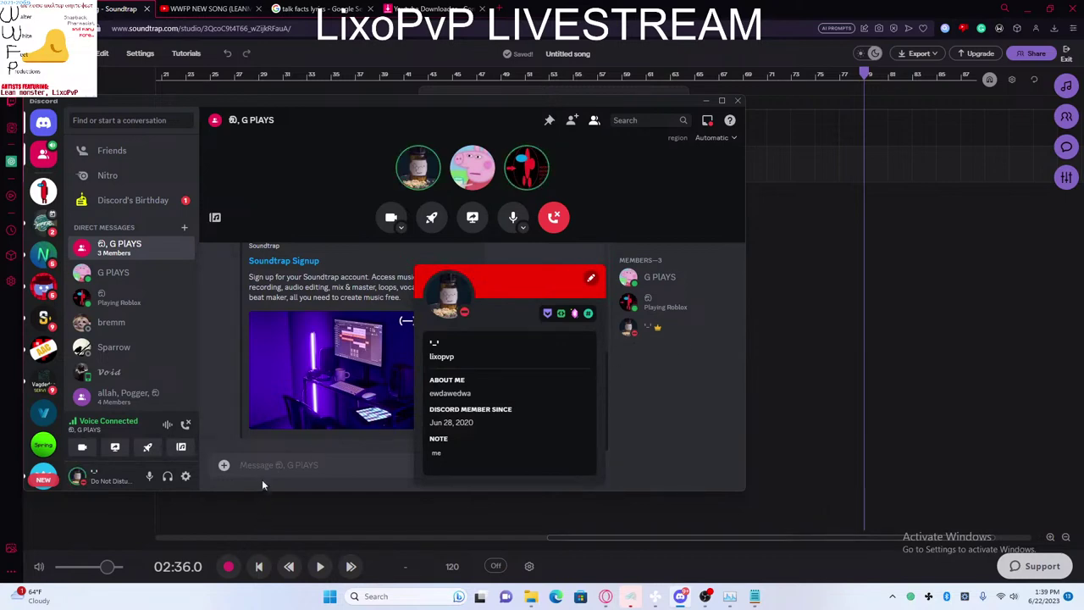
left_click(472, 219)
key("Escape")
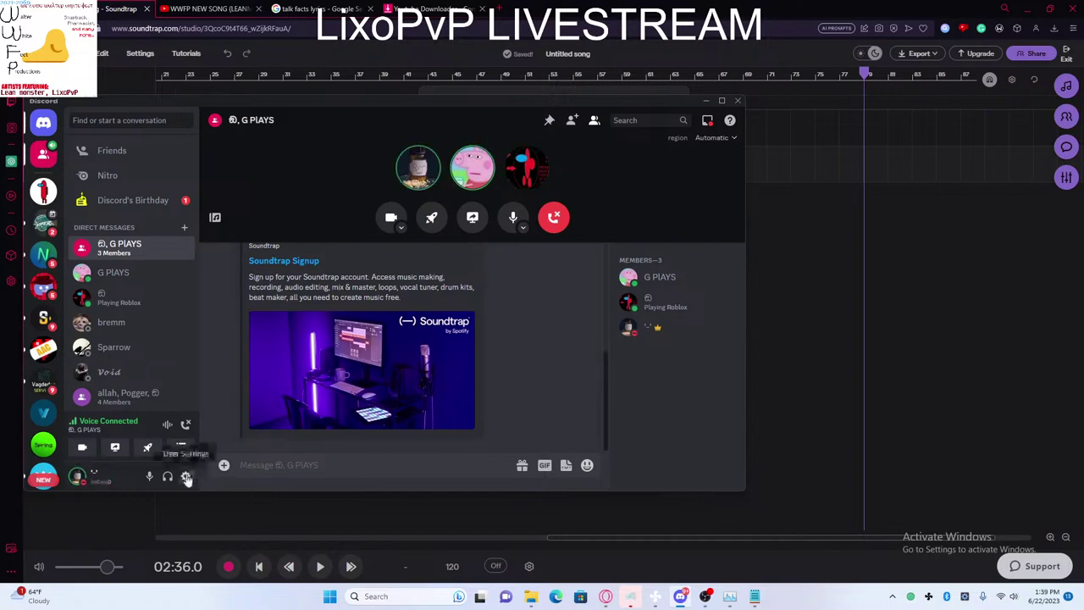
Step: Return to Soundtrap, close the sharing dialog, and move the playhead to the start of the song
left_click(134, 72)
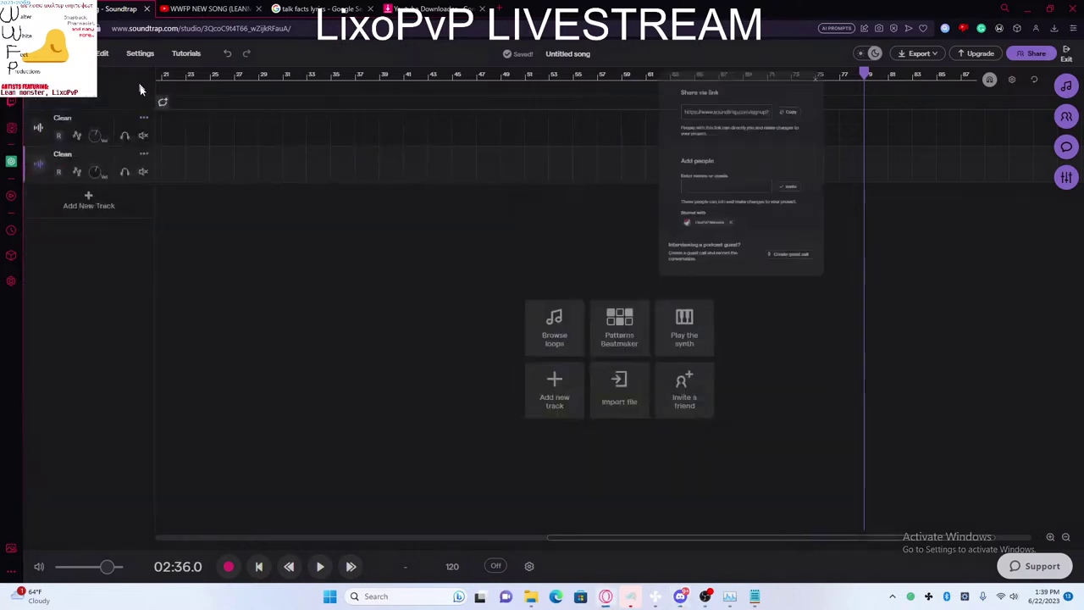
left_click(207, 144)
mouse_move(530, 595)
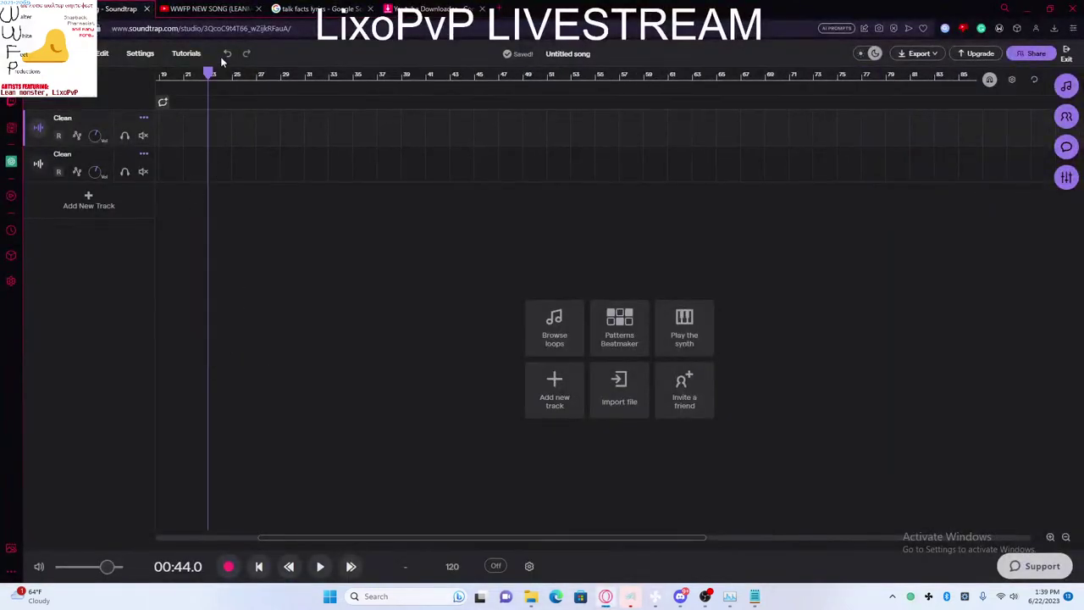
key("Return")
Step: Switch to the Discord group chat and remove all embeds from the Soundtrap link message
left_click(677, 593)
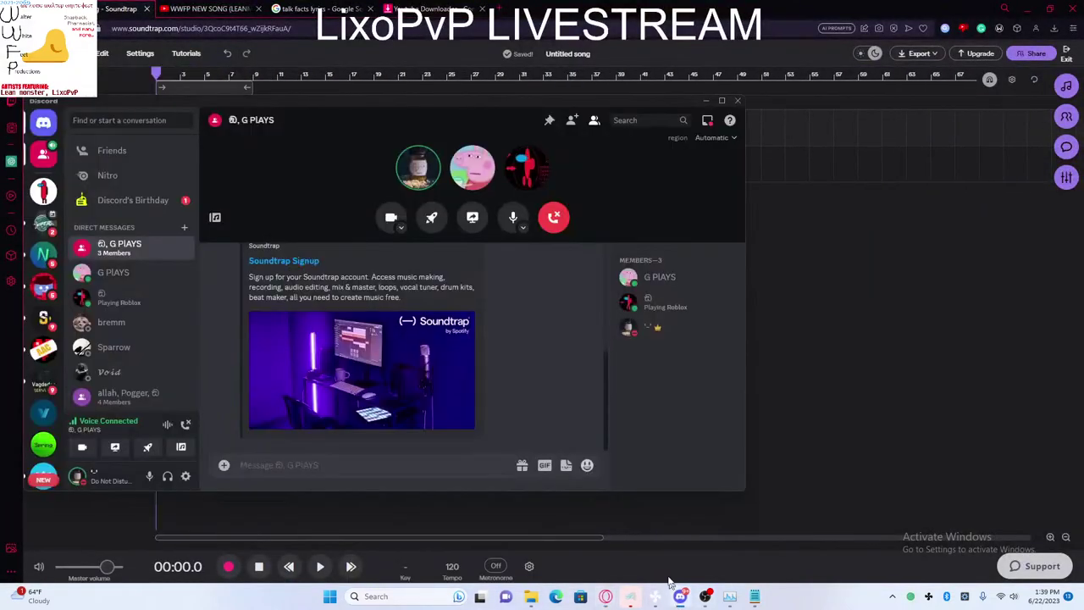
scroll(378, 303, "up", 1)
scroll(430, 301, "down", 1)
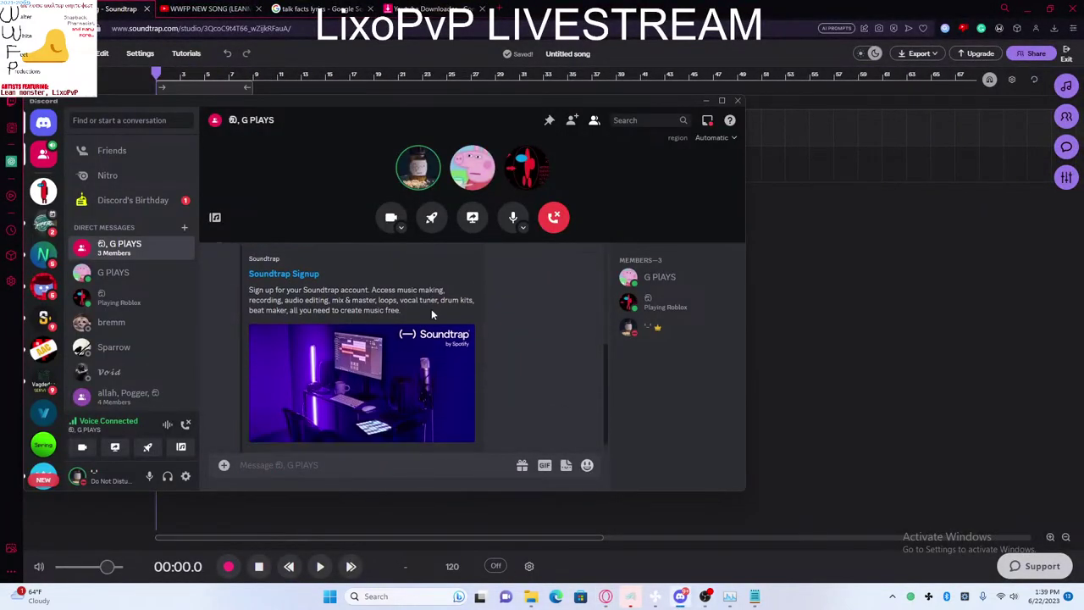
scroll(466, 330, "up", 3)
left_click(489, 406)
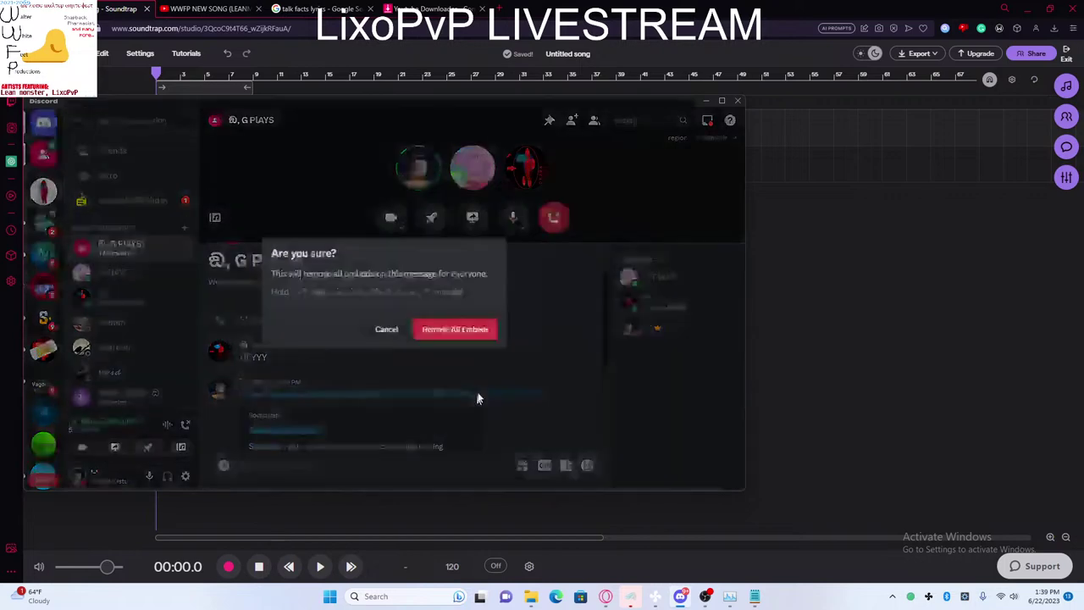
left_click(452, 329)
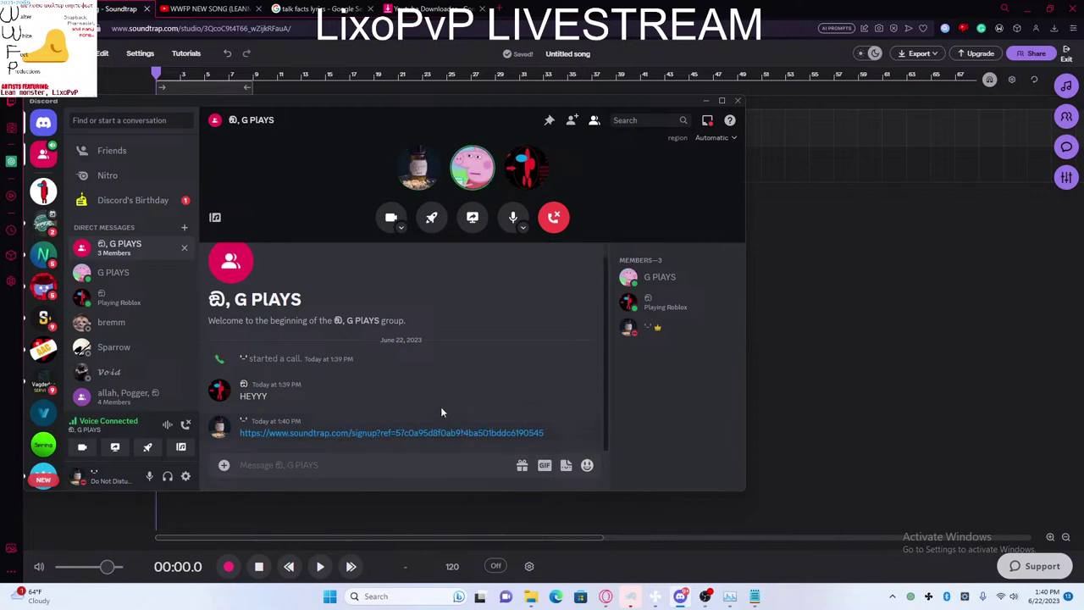
left_click(888, 400)
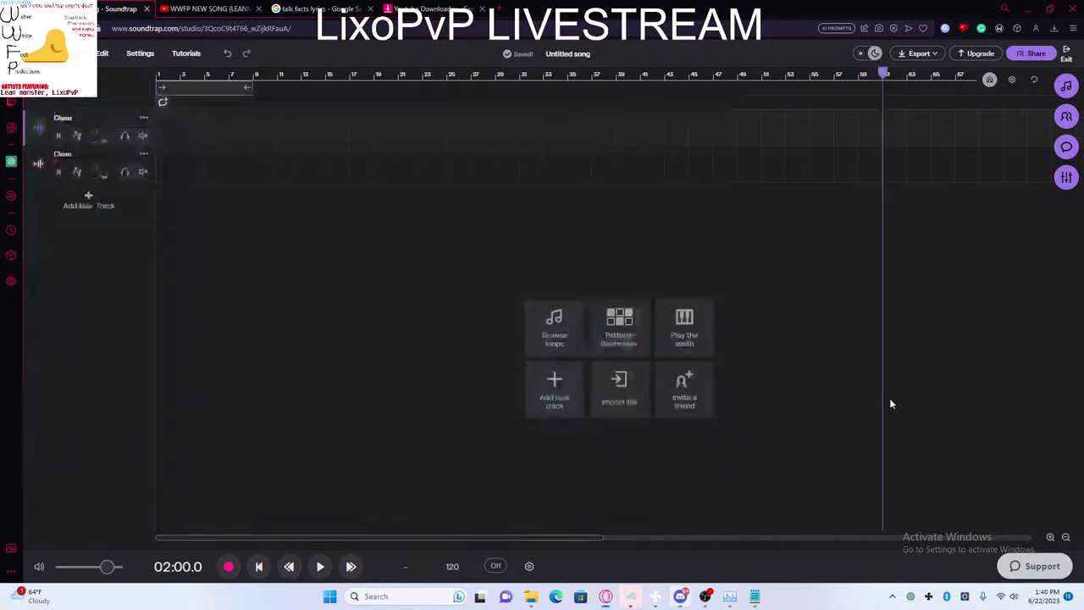
left_click_drag(153, 74, 158, 347)
left_click(680, 596)
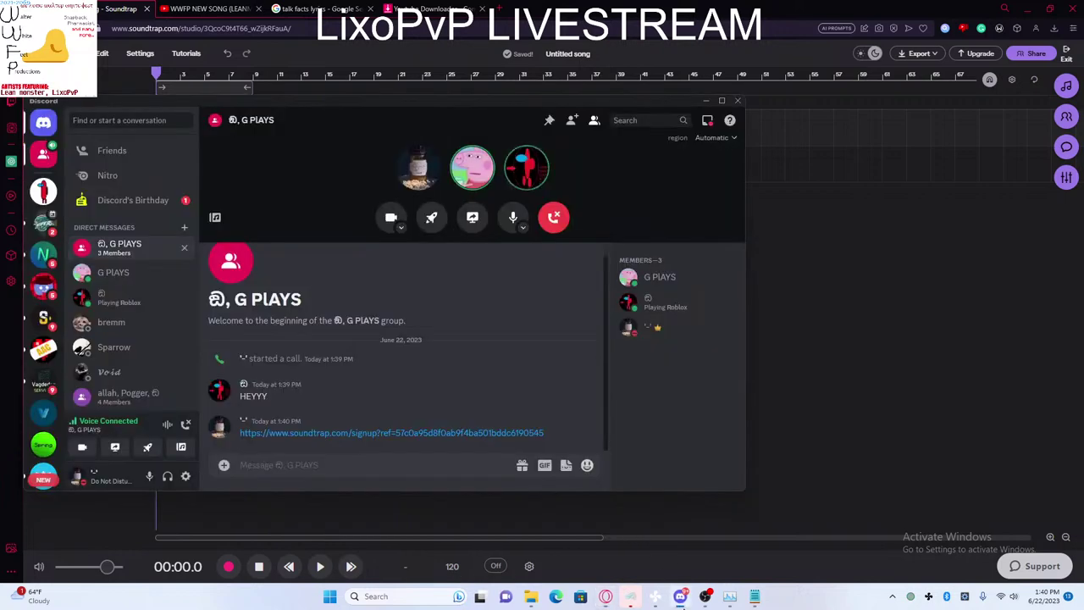
left_click(680, 597)
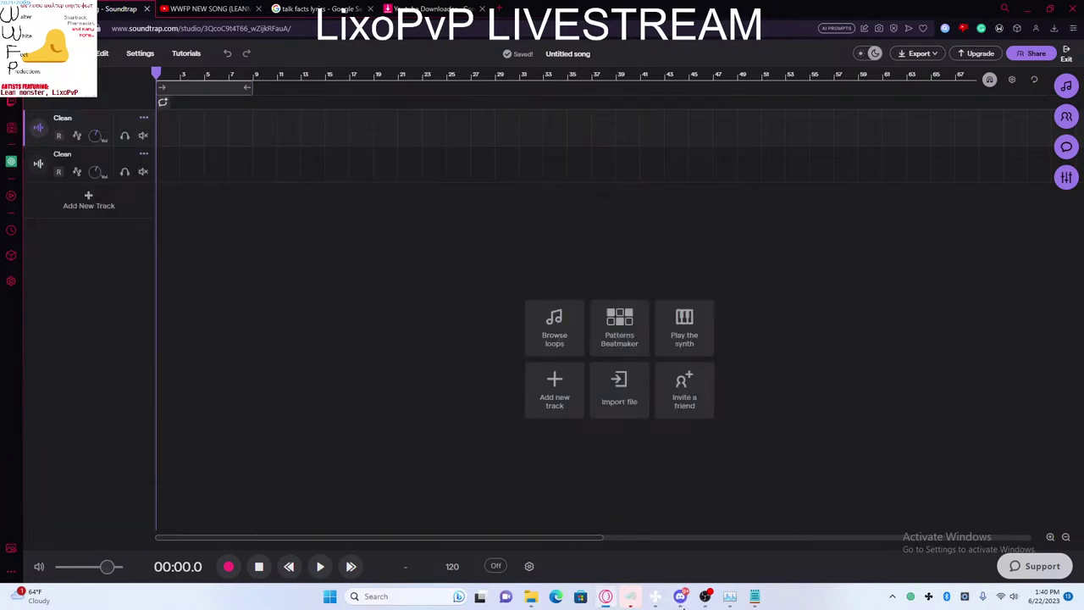
left_click(682, 600)
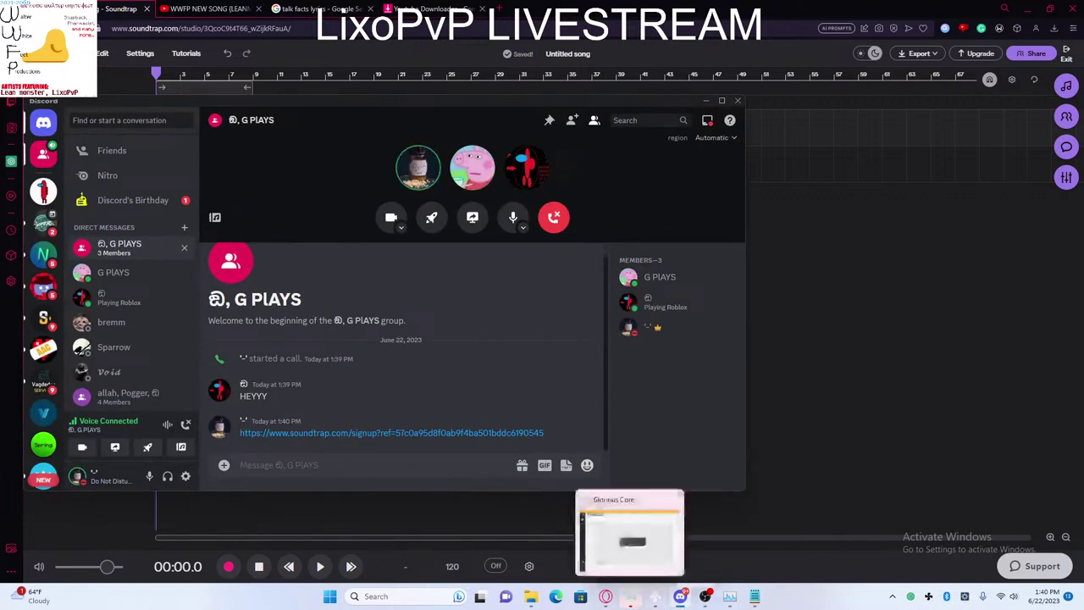
left_click(859, 454)
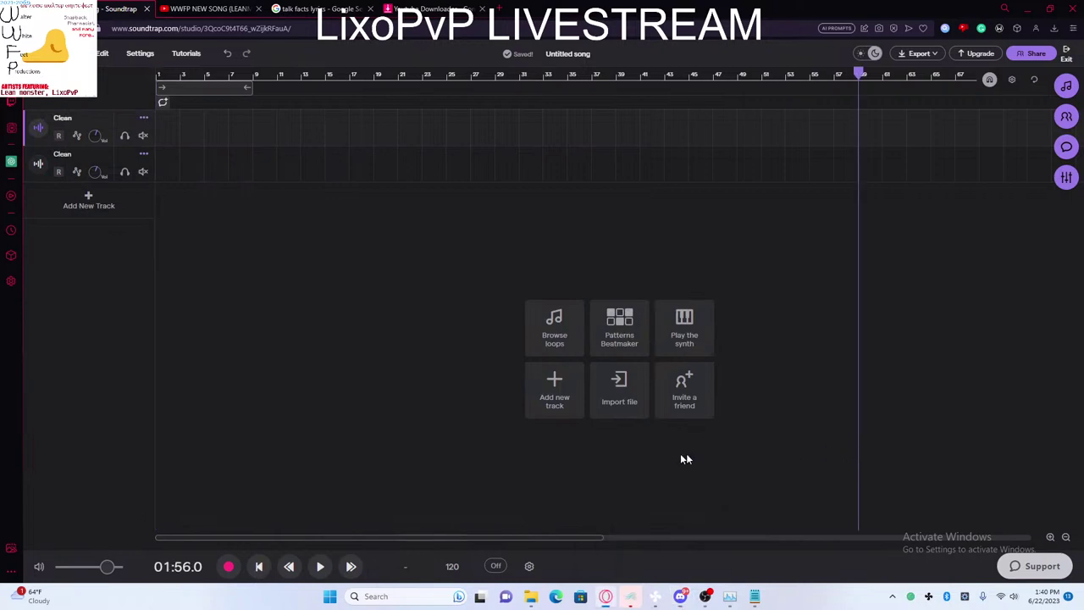
left_click_drag(159, 74, 858, 262)
left_click(850, 179)
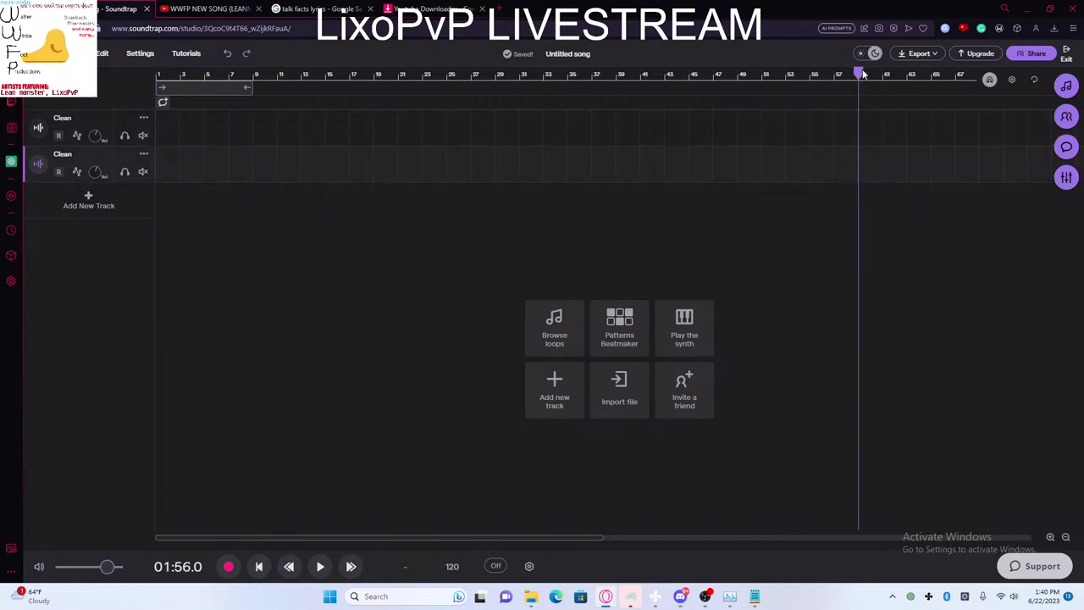
left_click_drag(862, 75, 156, 142)
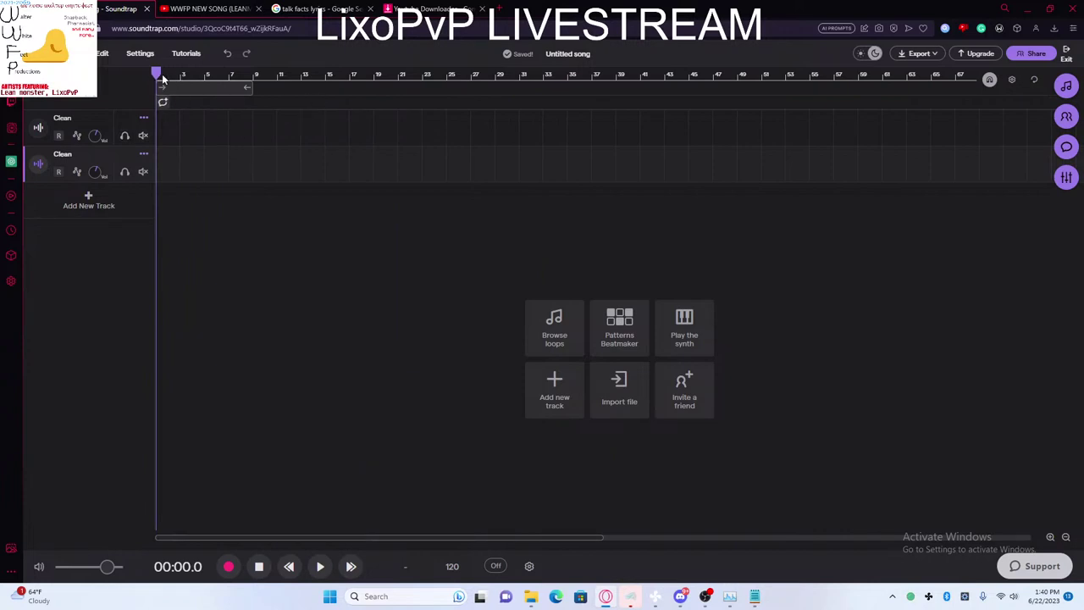
left_click_drag(164, 79, 232, 138)
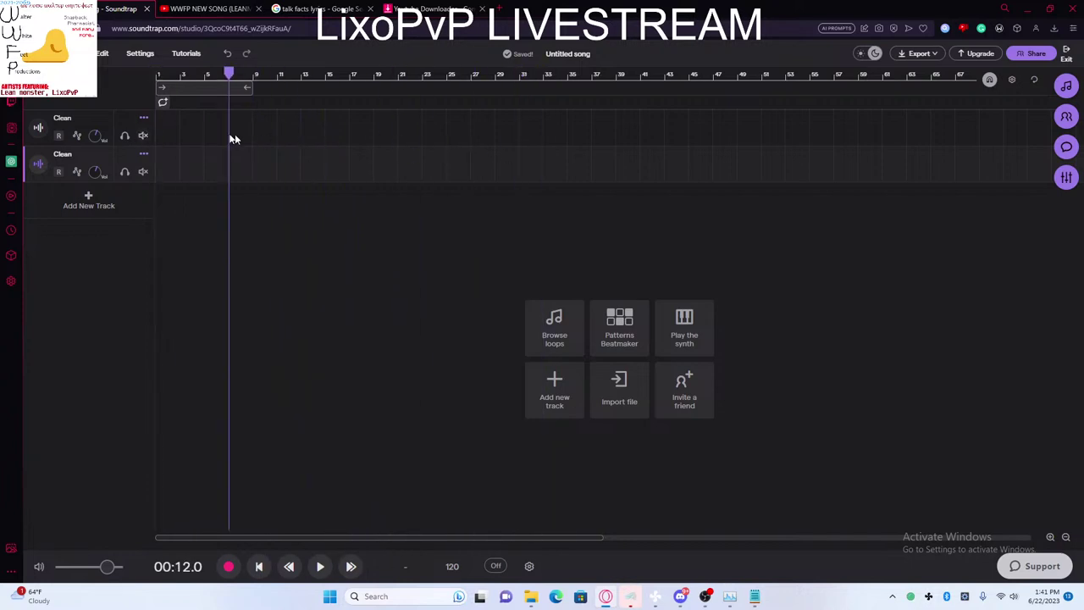
Step: Switch to the Discord group call, watch the friend's shared screen in full screen, and return to the normal call view
left_click(680, 597)
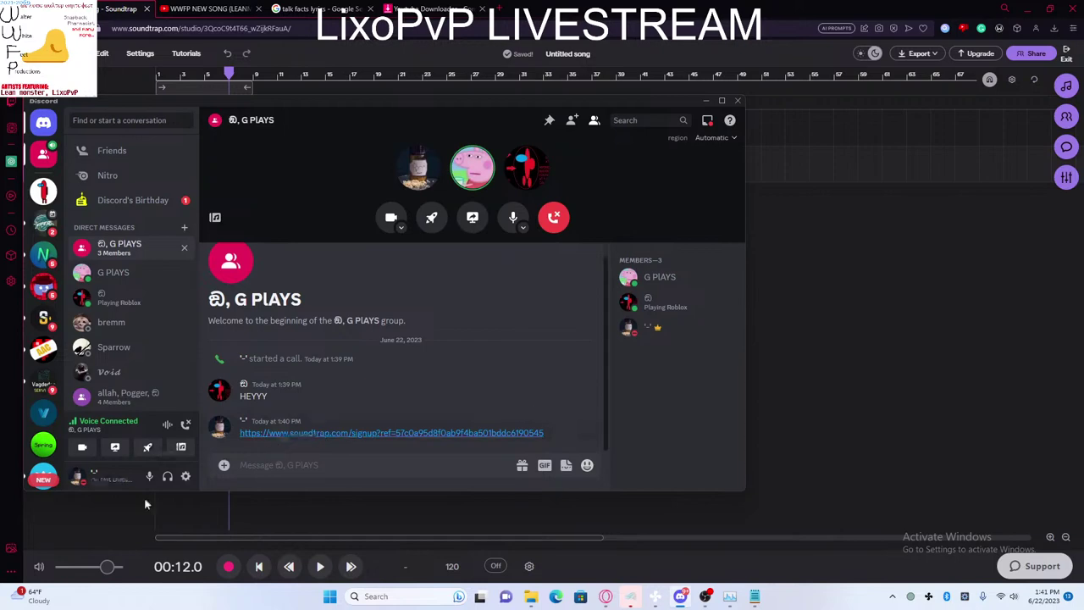
left_click(288, 170)
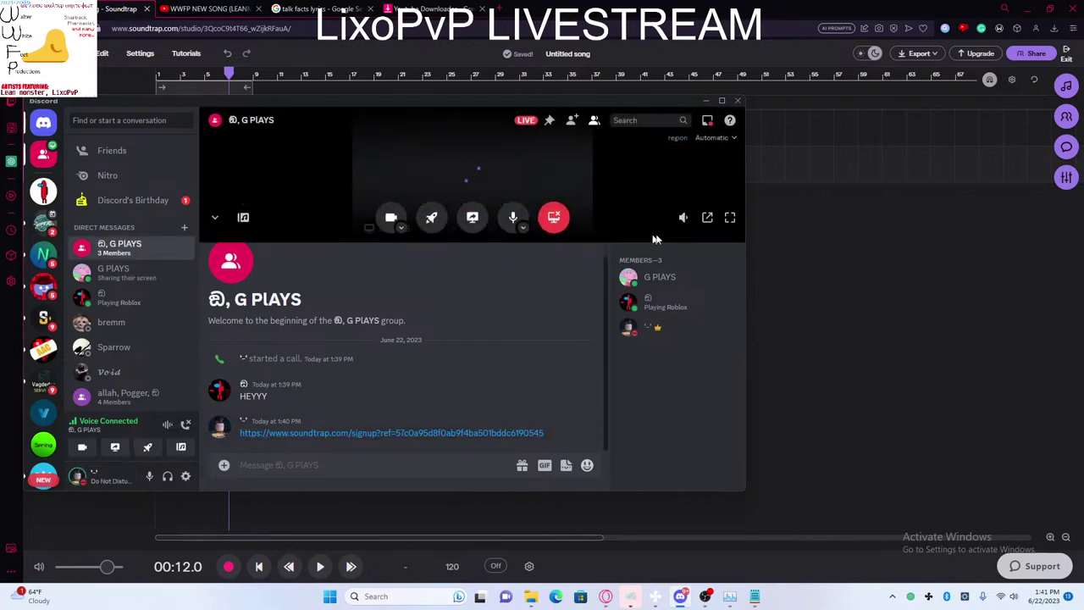
left_click(730, 218)
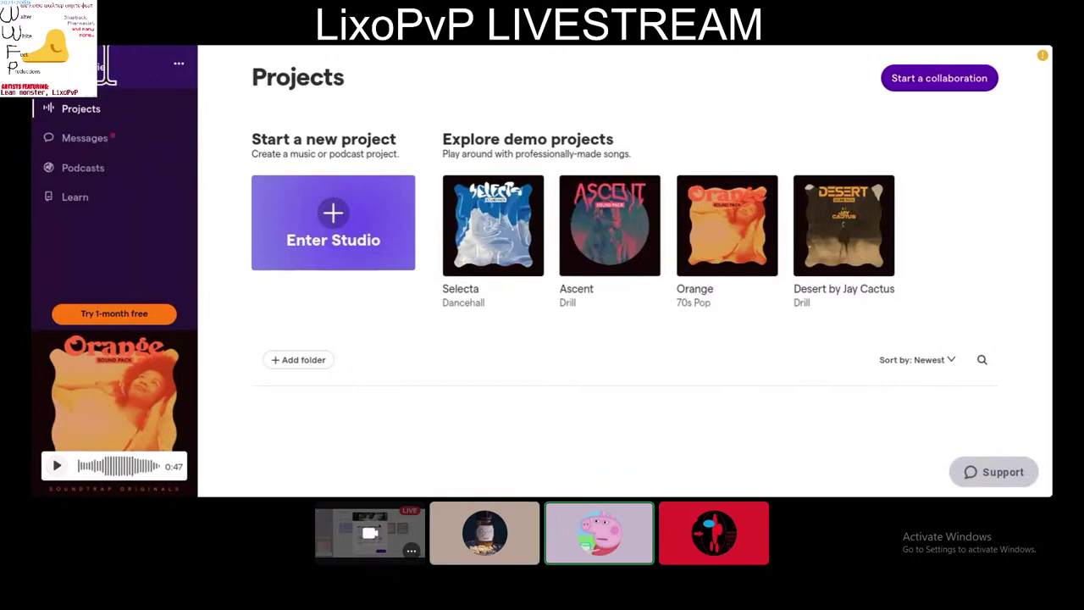
mouse_move(1069, 590)
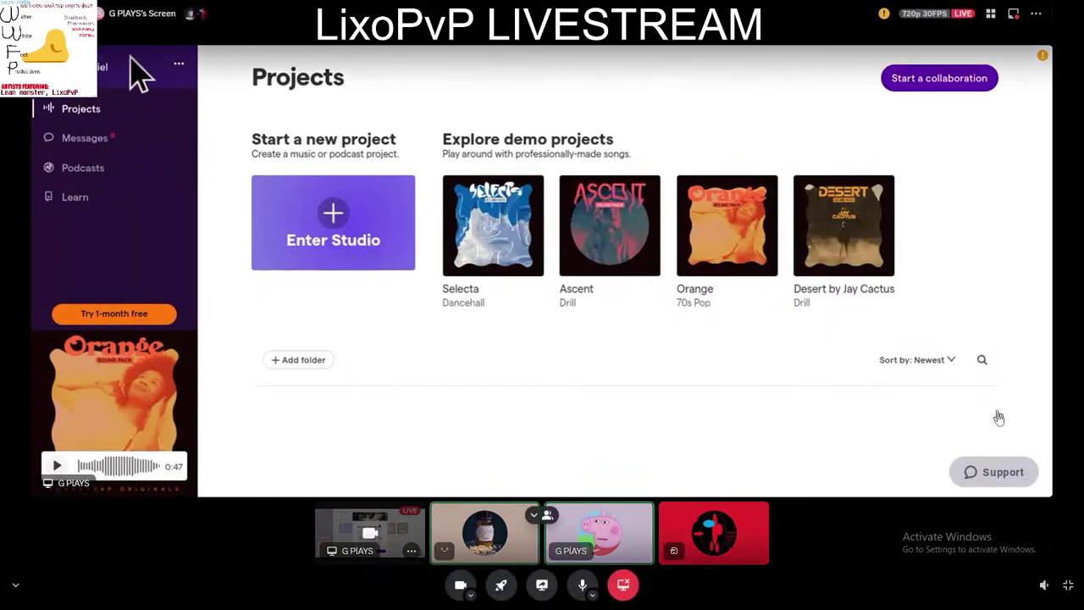
left_click(1069, 590)
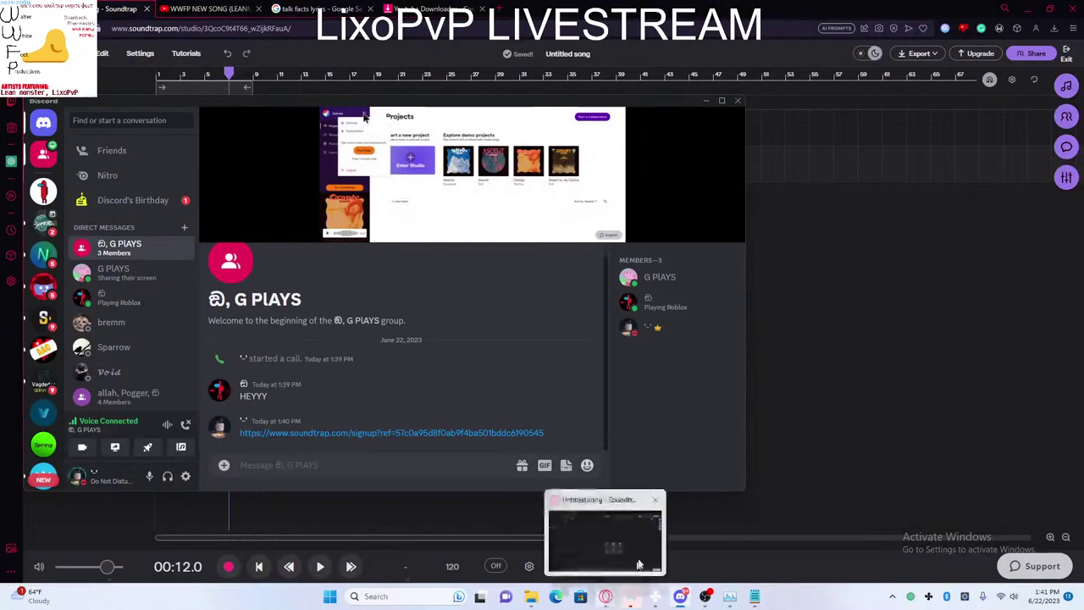
left_click(728, 222)
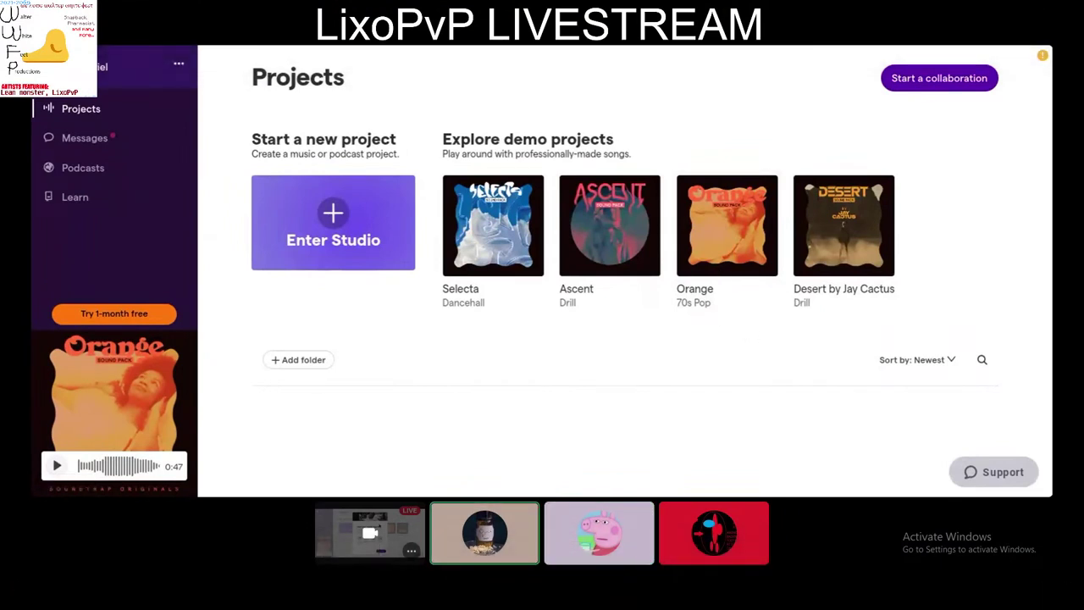
mouse_move(1059, 343)
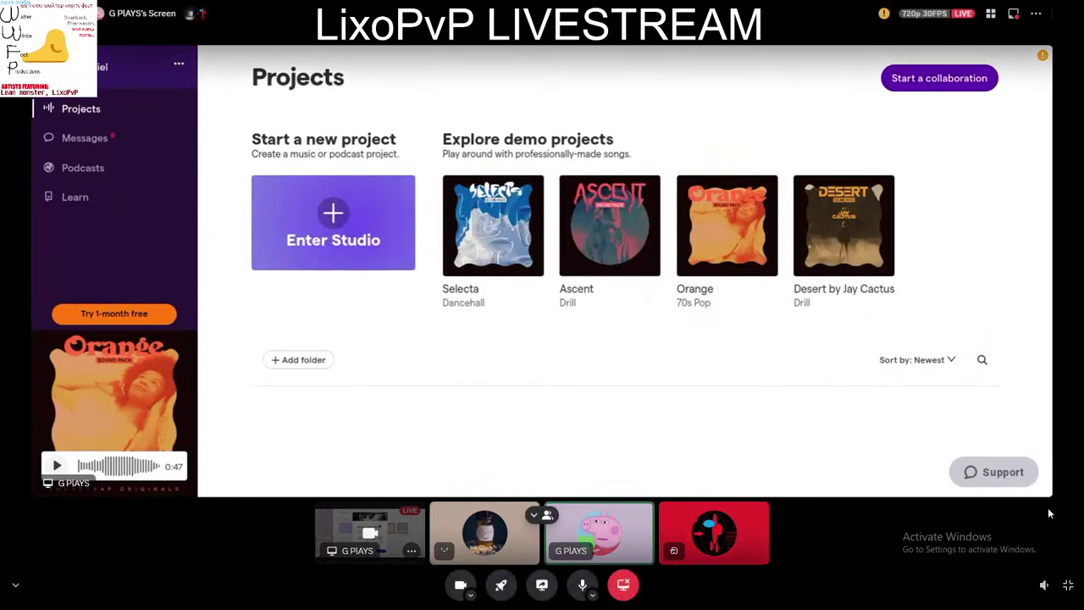
left_click(1068, 585)
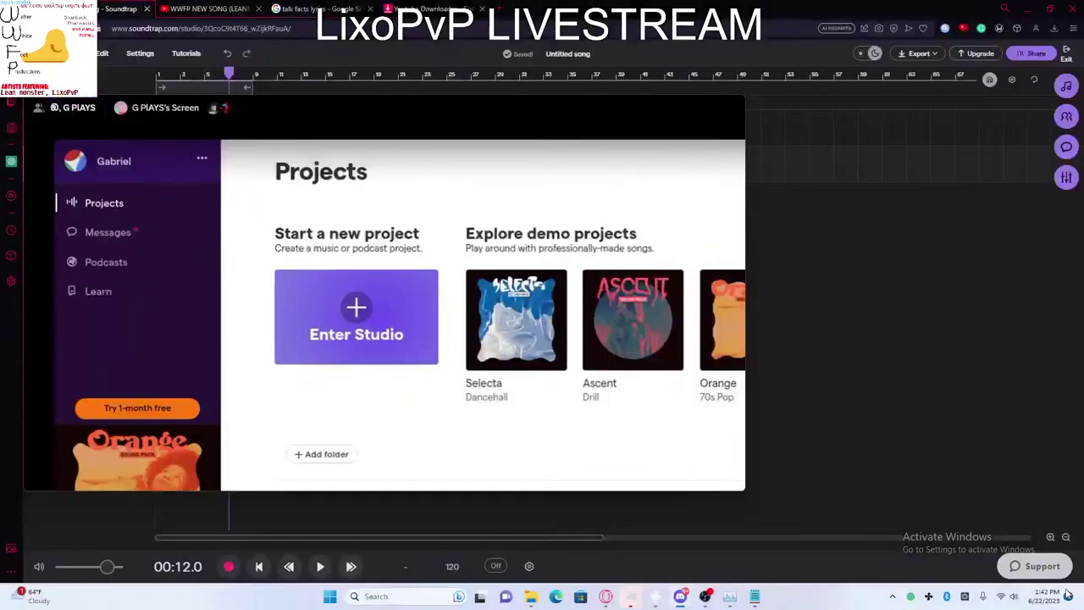
Step: Return to the browser, search the web for "musicfirsteducation" in a new tab, get the MusicFirst home page address, and close that tab
left_click(631, 593)
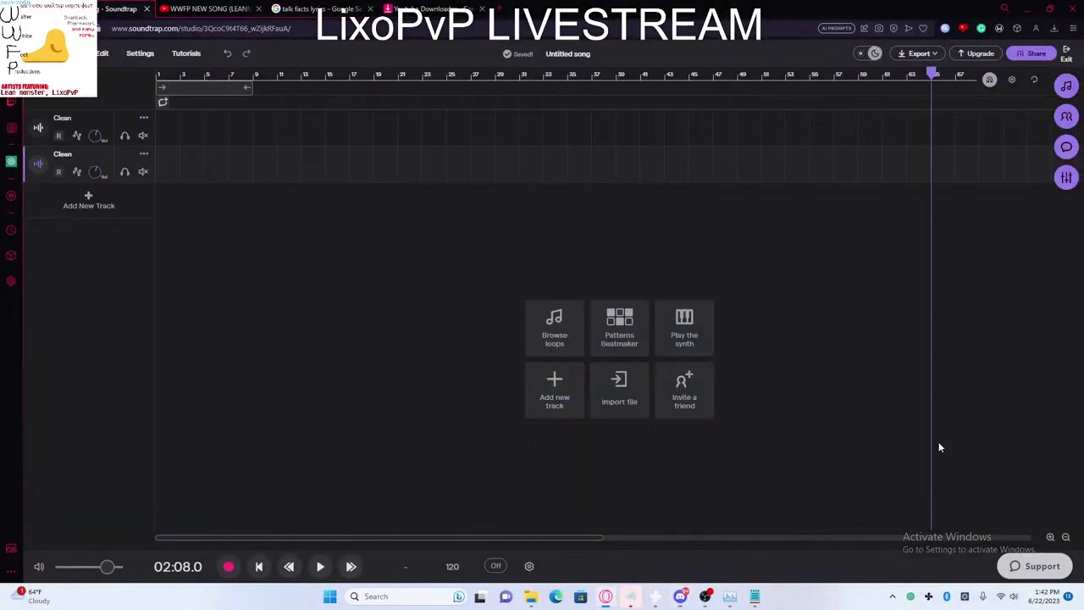
key("ctrl+t")
type("musicfirsteducation")
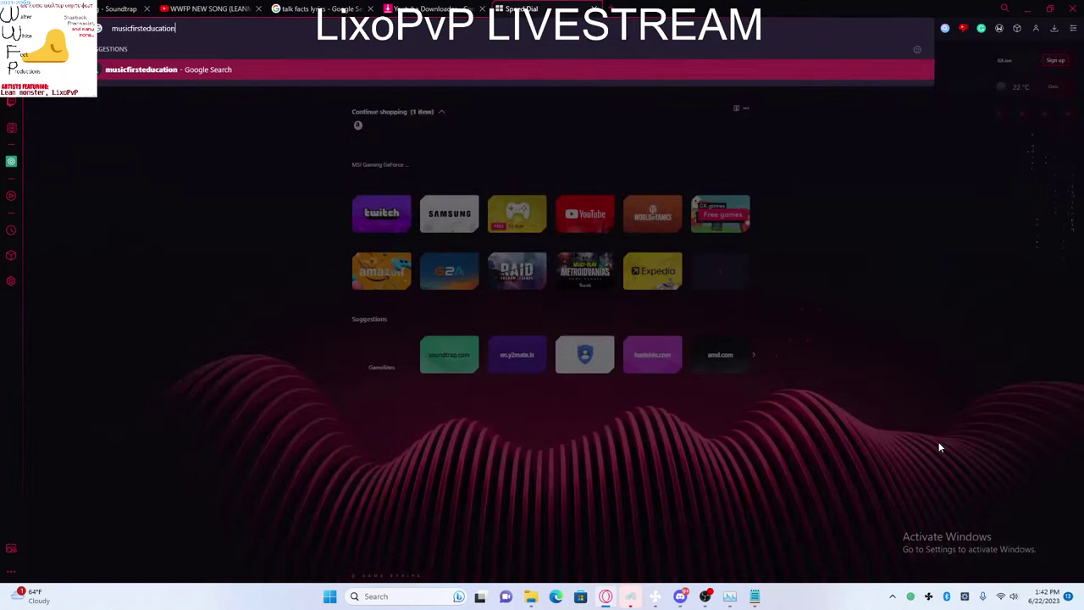
key("Return")
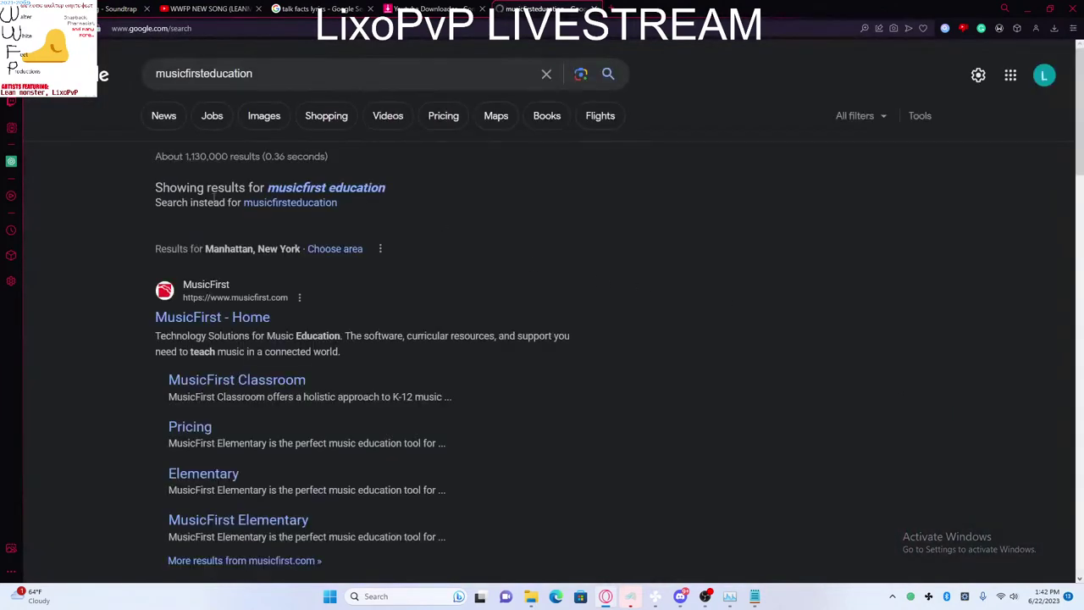
left_click(204, 320)
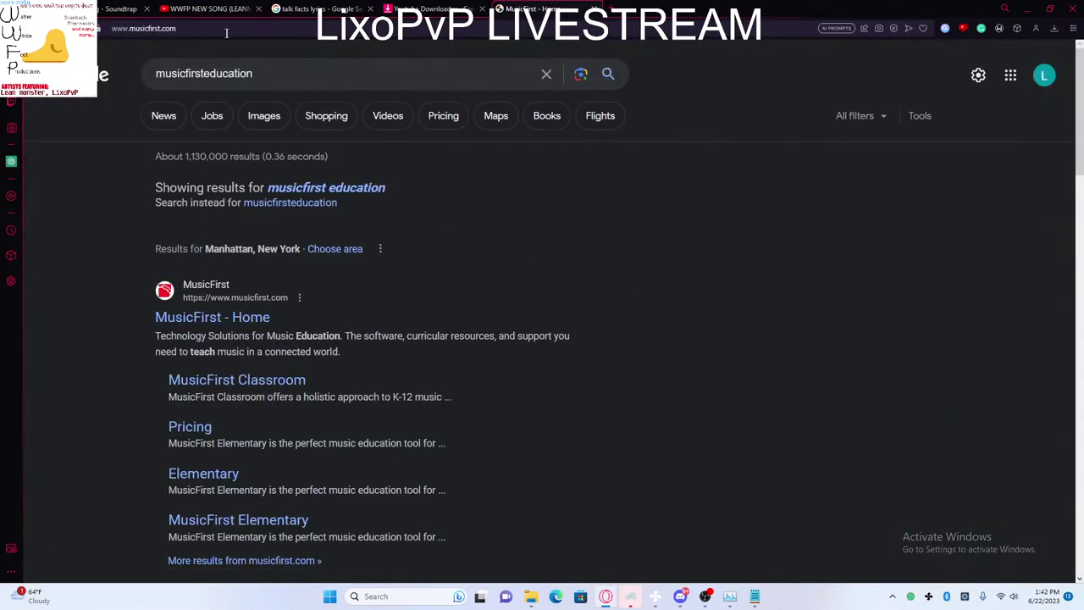
key("ctrl+w")
key("alt+Tab")
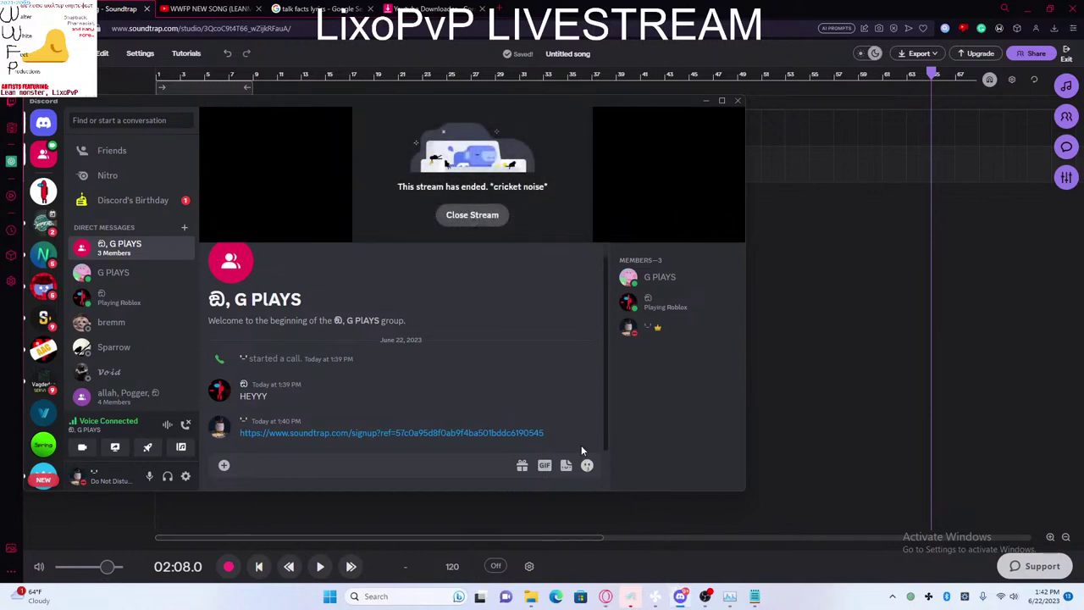
type("https://www.musicfirst.com")
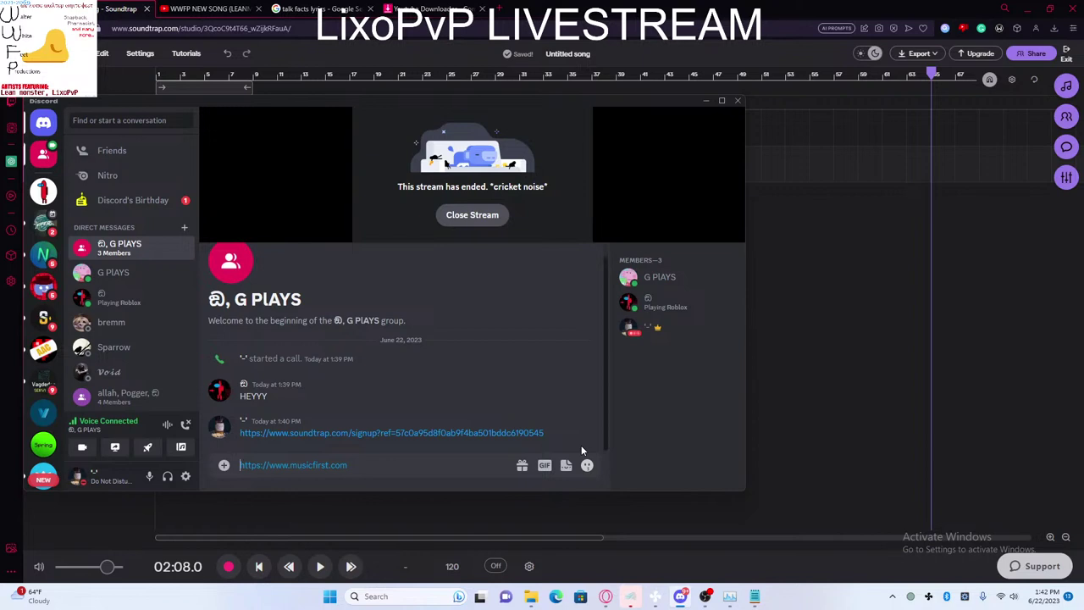
key("Return")
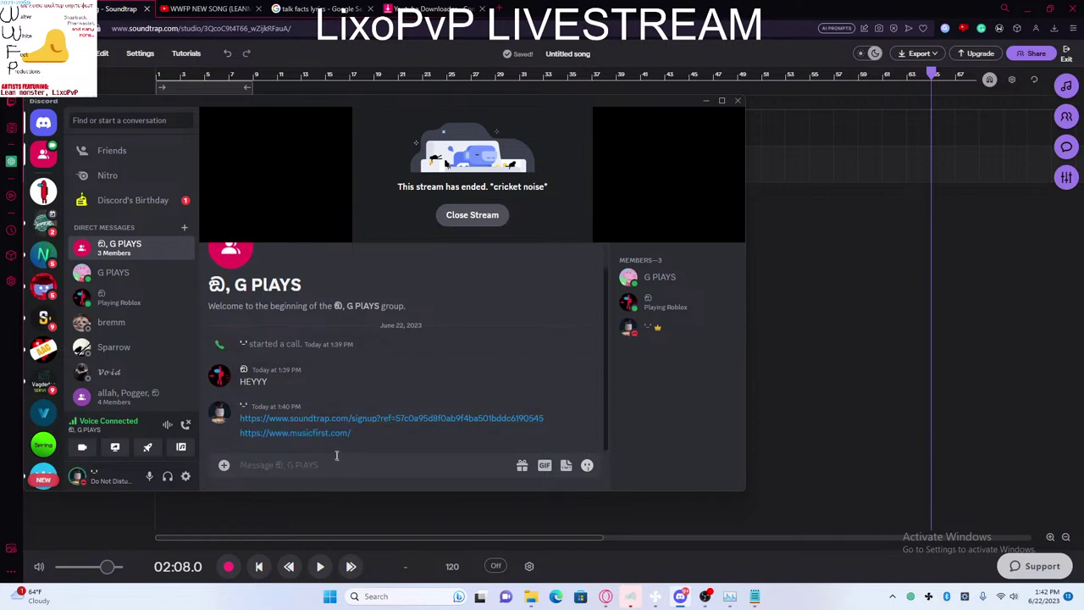
scroll(352, 395, "up", 2)
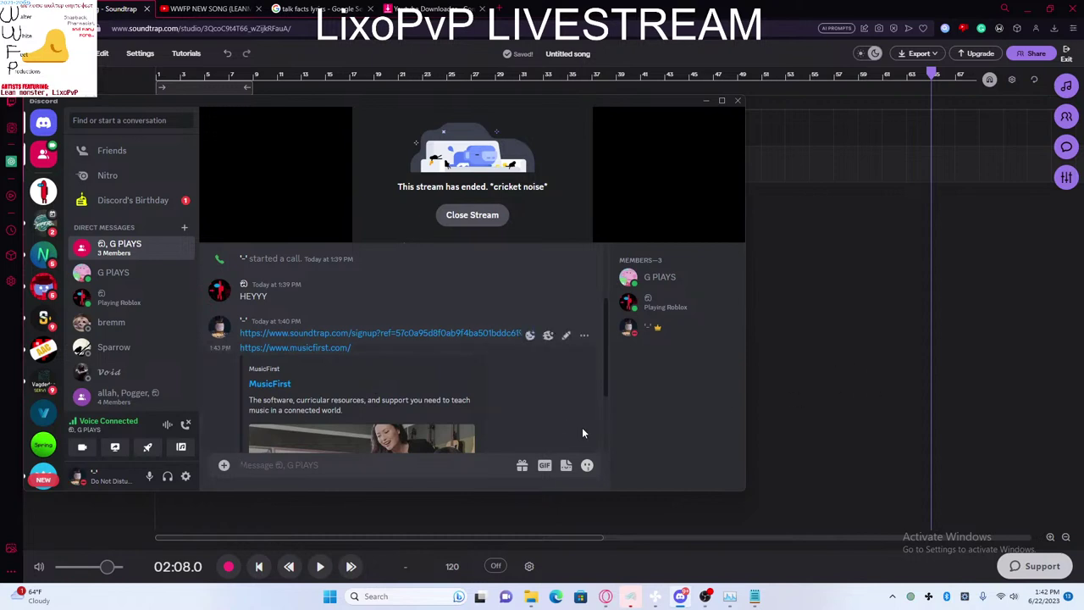
scroll(556, 416, "down", 1)
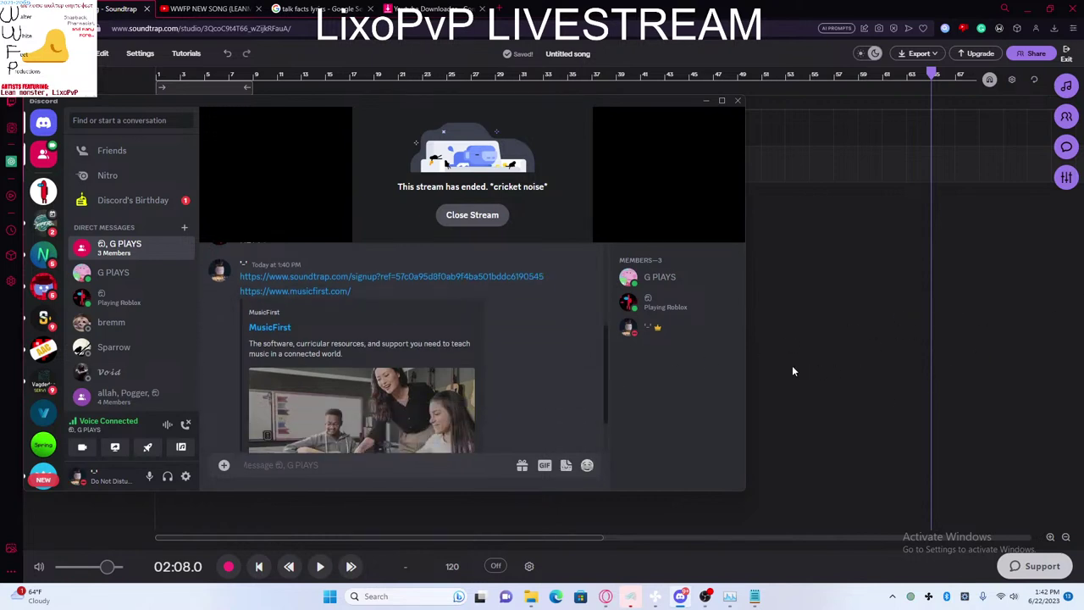
Step: Check the YouTube livestream page's viewer chat and the Discord group chat for new messages
key("alt+Tab")
left_click(216, 8)
scroll(497, 333, "up", 4)
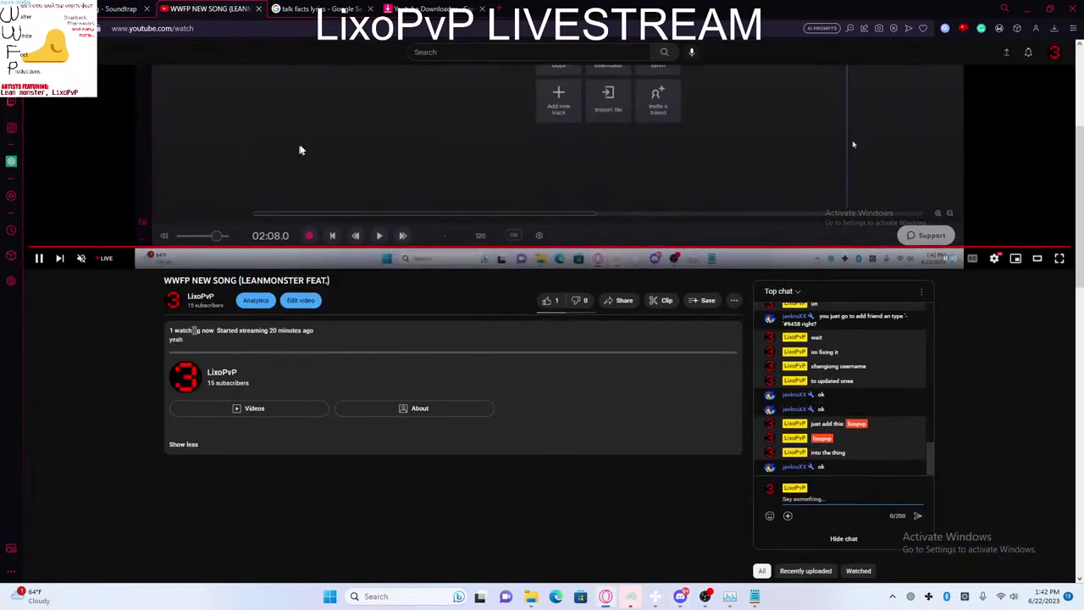
scroll(496, 333, "down", 3)
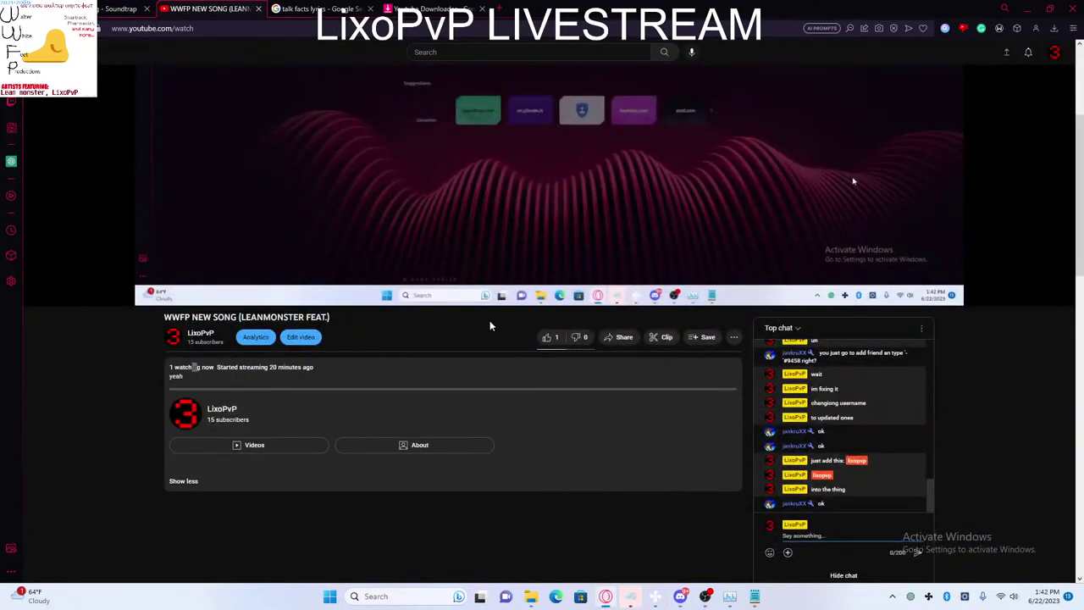
left_click(680, 596)
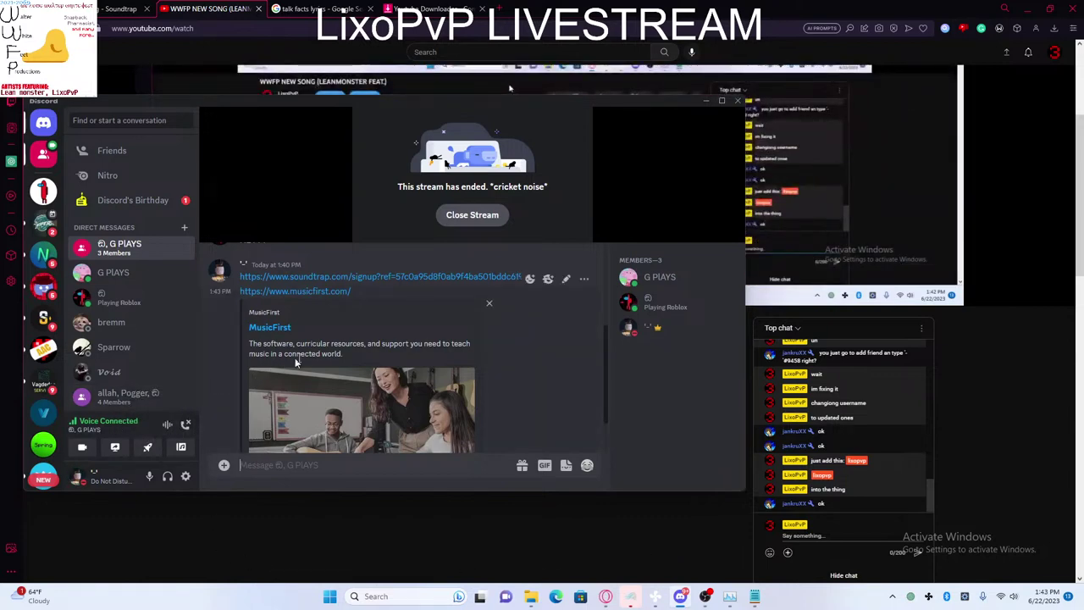
left_click(353, 525)
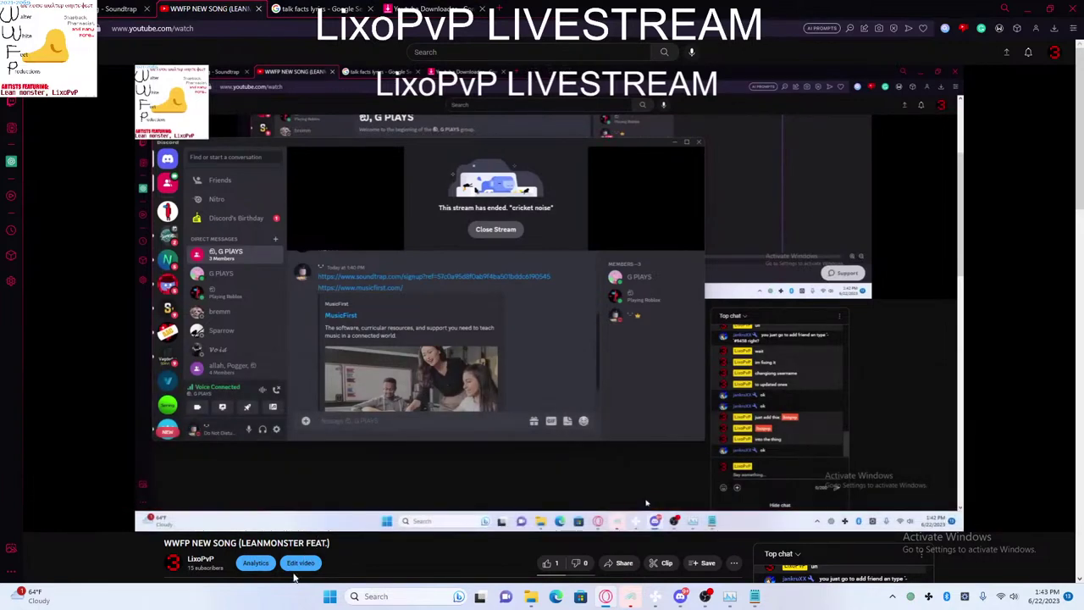
scroll(295, 577, "down", 2)
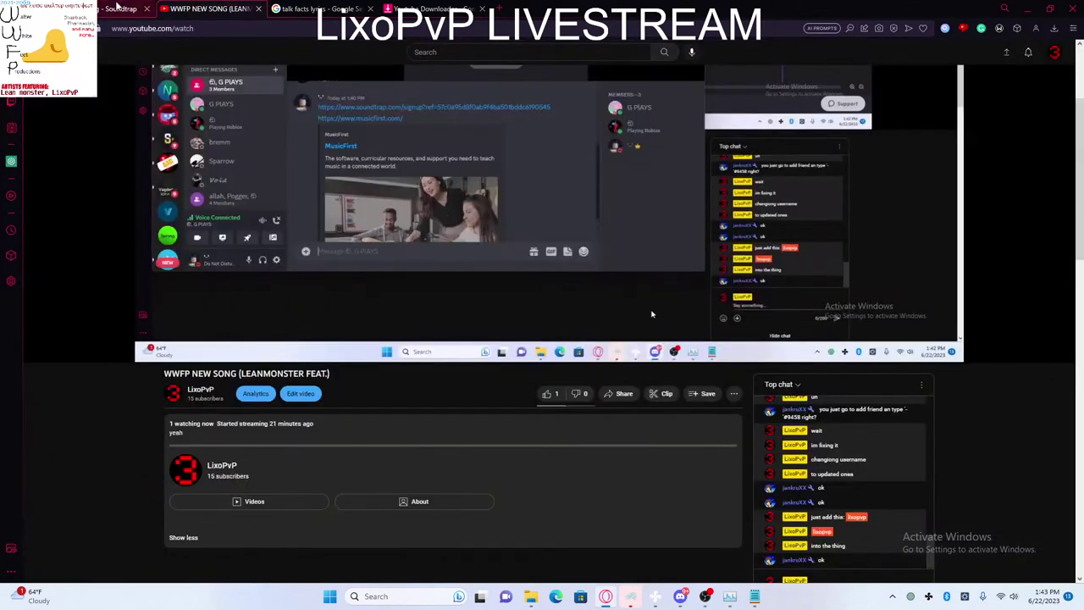
Step: Open the streamer's YouTube channel from the livestream page, view its About section, and reopen the livestream
left_click(127, 12)
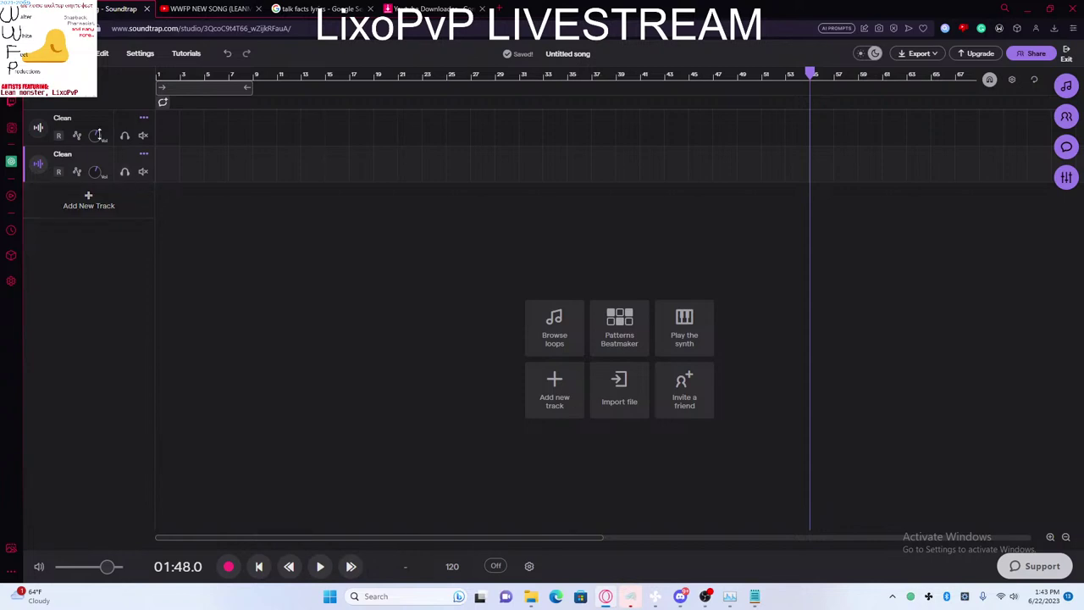
left_click(210, 8)
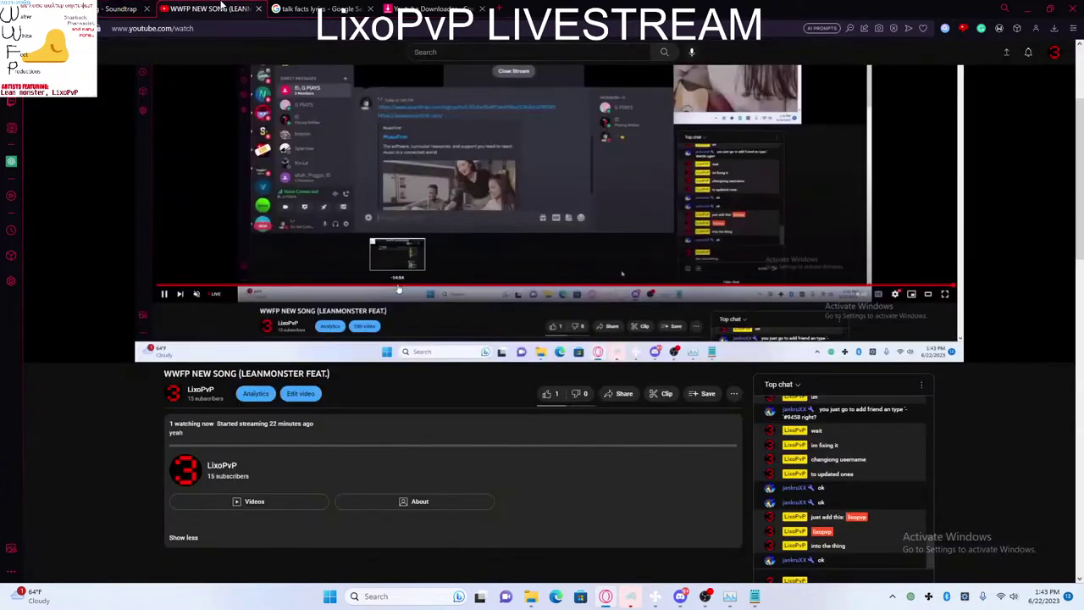
left_click(173, 393)
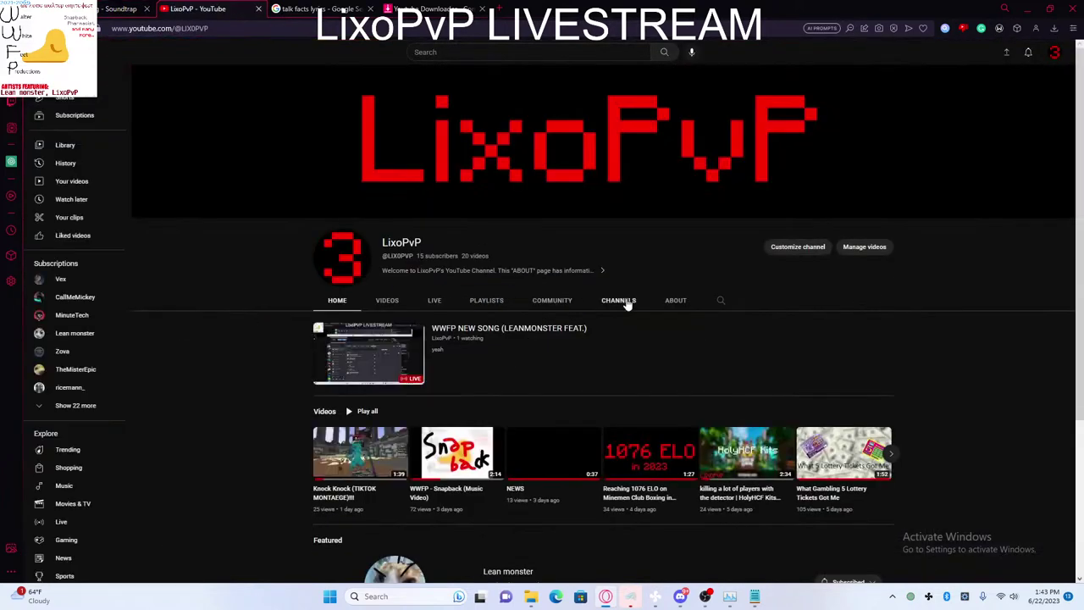
left_click(675, 300)
key("alt+Left")
left_click(480, 344)
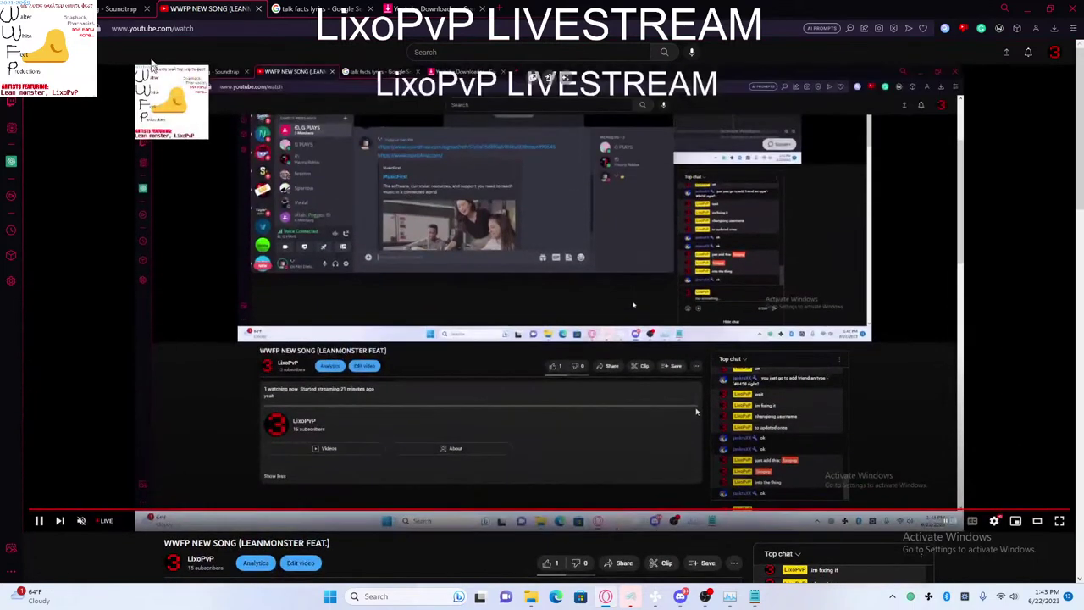
Step: Switch to the Discord group chat and read the newest message
key("ctrl+shift+Tab")
left_click(681, 596)
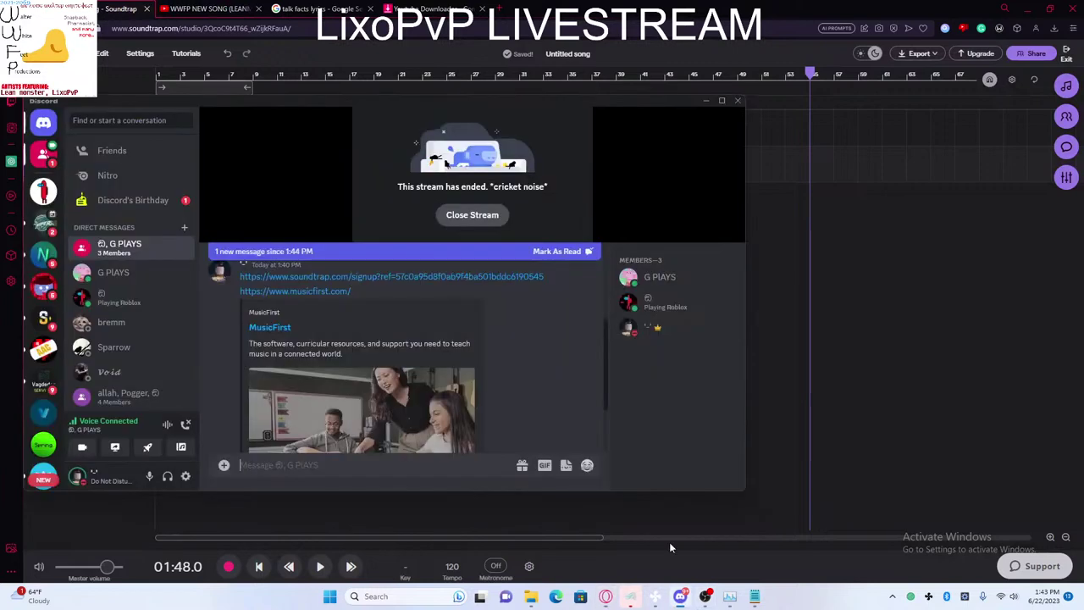
scroll(493, 358, "down", 3)
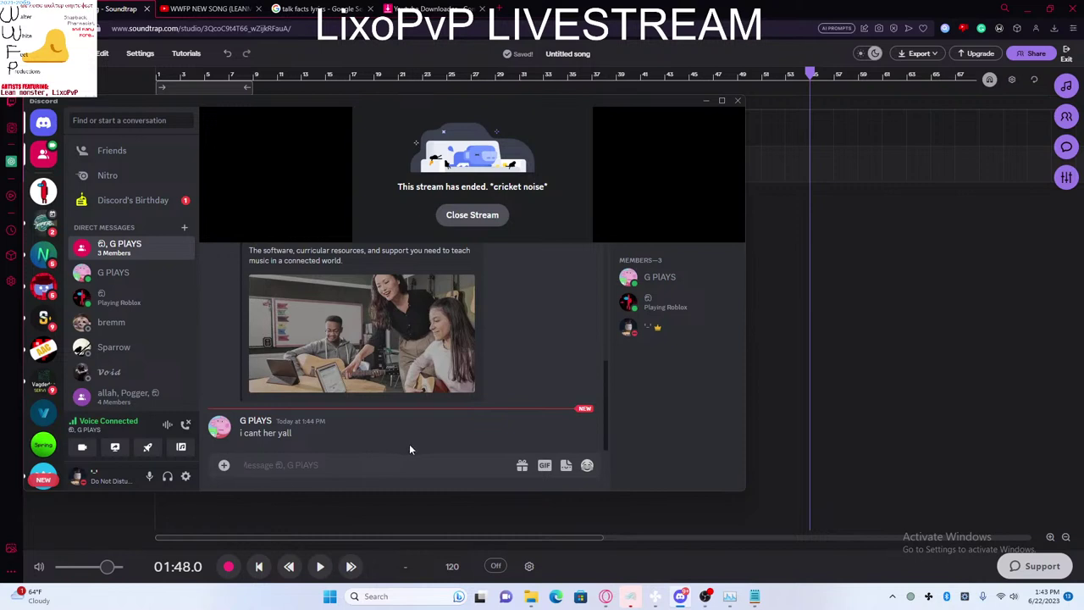
Step: Return to Soundtrap and move the playhead back to the start of the song
left_click(1036, 397)
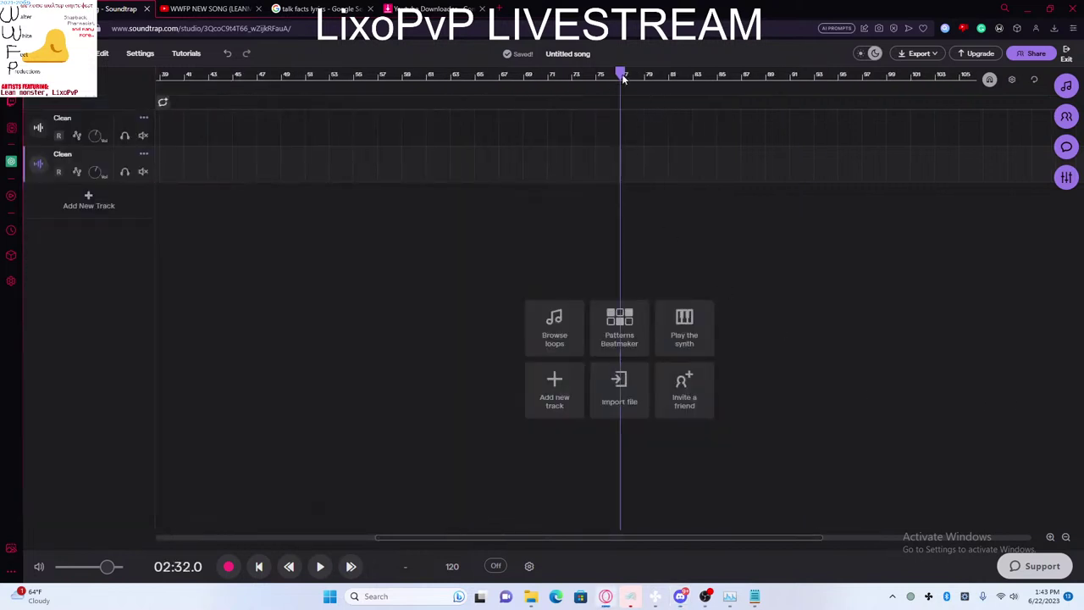
key("Return")
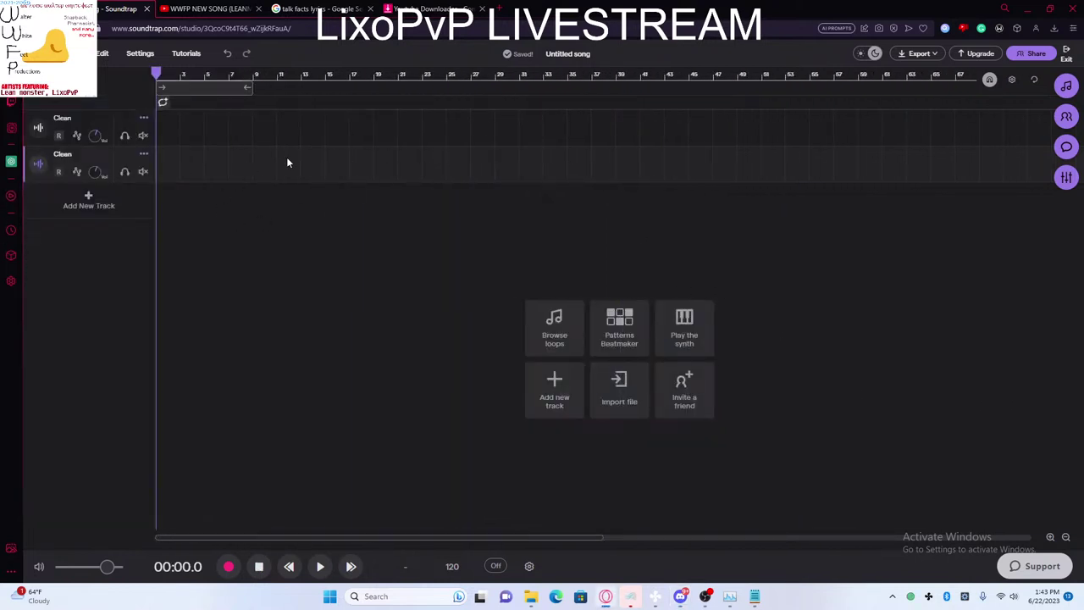
Step: Switch to Discord and look back through the group chat to its first messages and the Soundtrap link
left_click(680, 597)
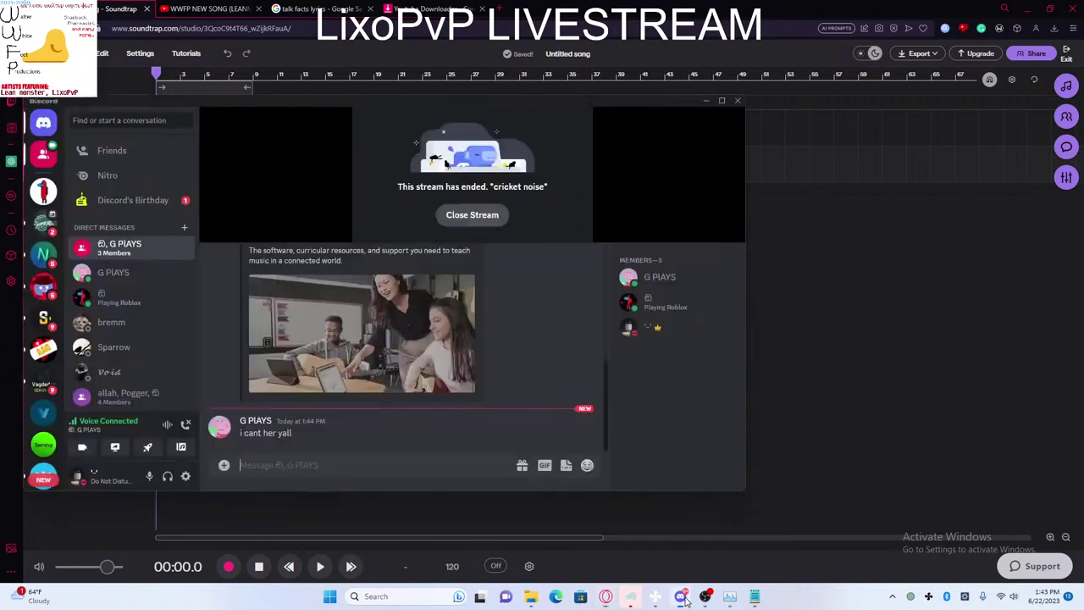
scroll(568, 449, "up", 2)
scroll(542, 442, "up", 5)
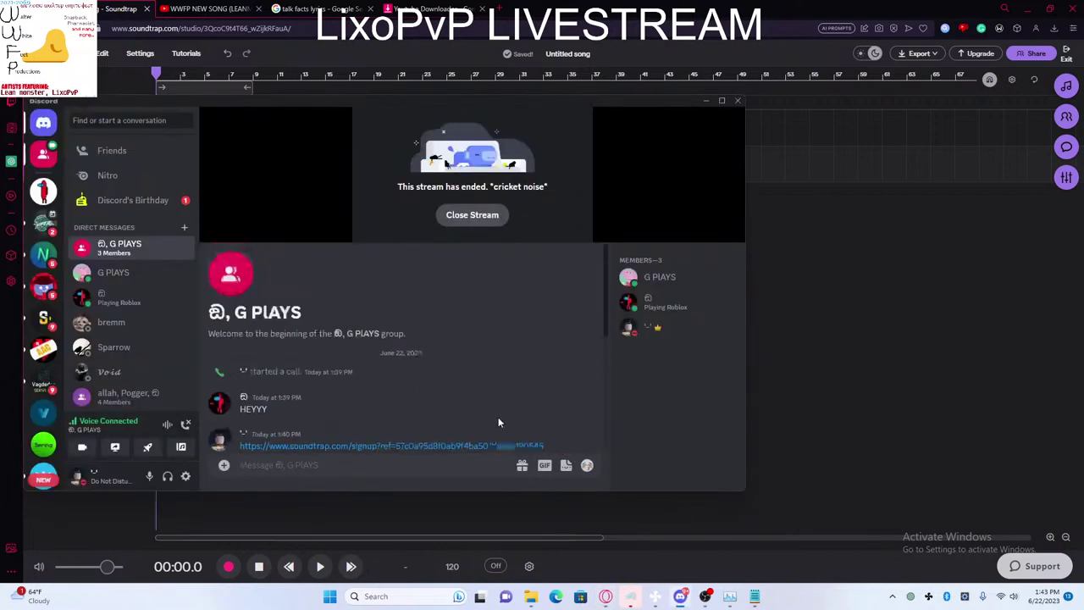
Step: View the friend's screen share full screen in the Discord call, leave it, and go to the newest message in the group chat
mouse_move(482, 235)
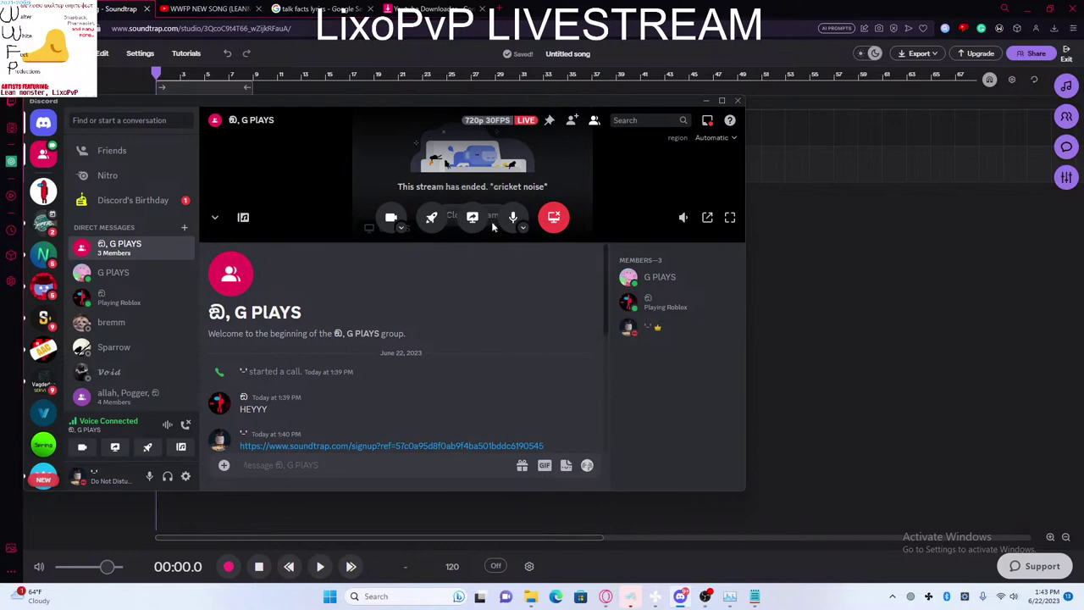
left_click(730, 219)
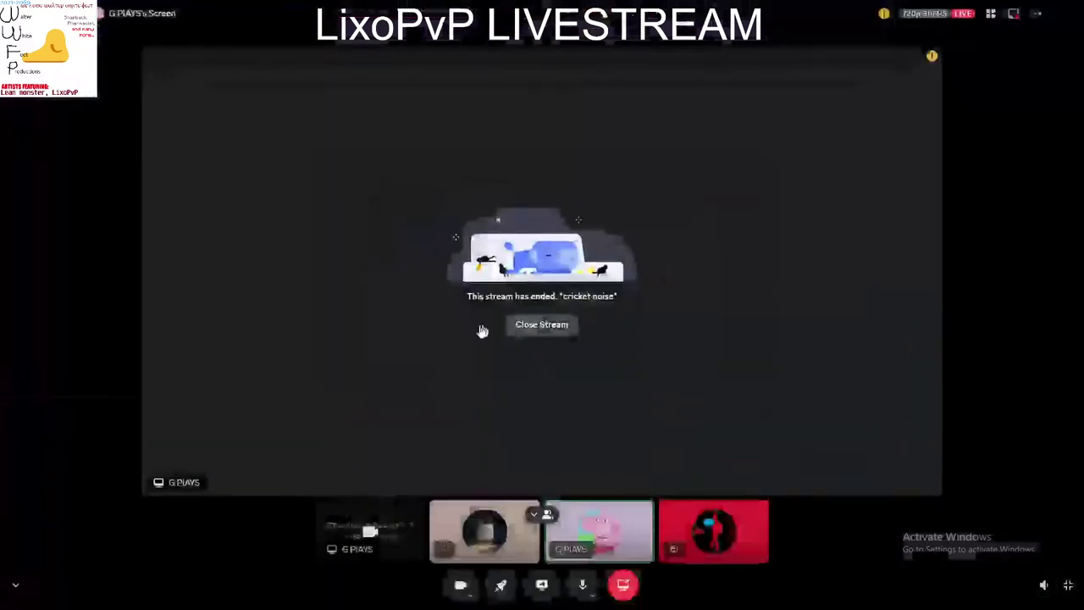
key("Escape")
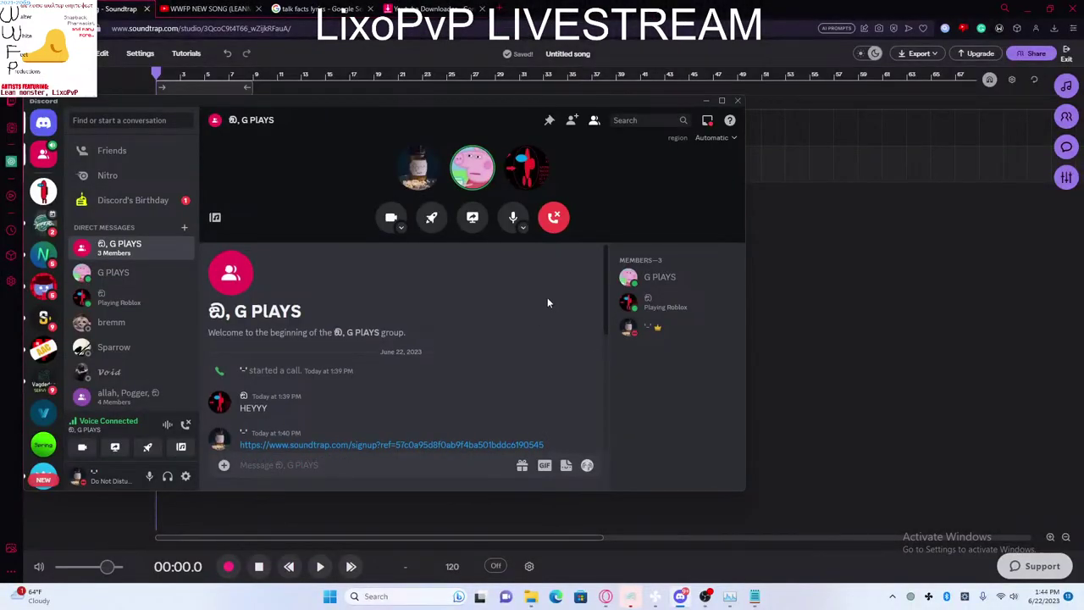
scroll(547, 298, "down", 10)
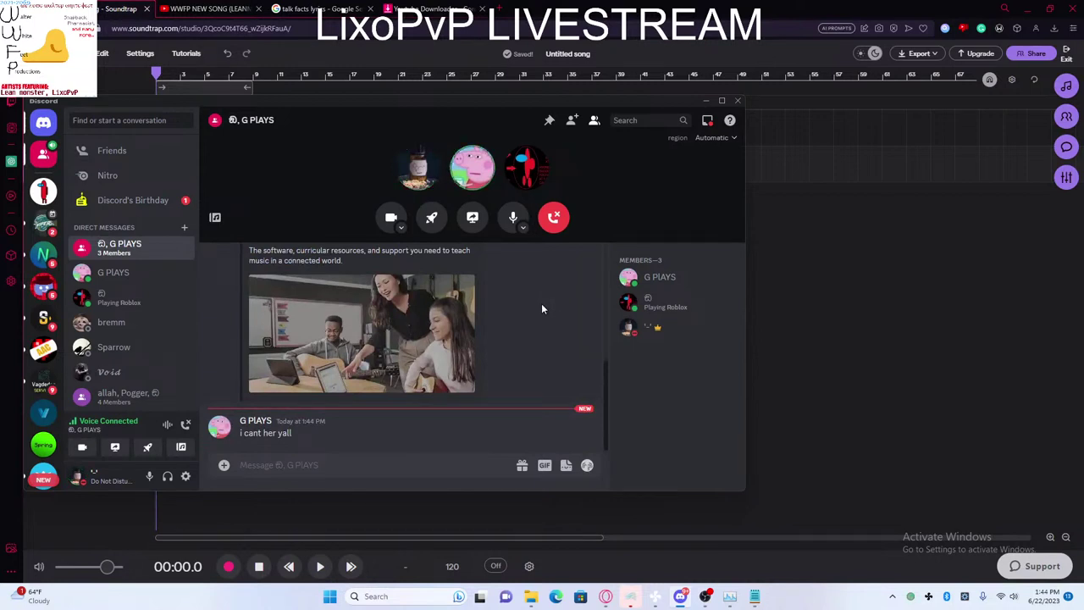
Step: Switch to the YouTube livestream page and go back up to its video player
left_click(210, 9)
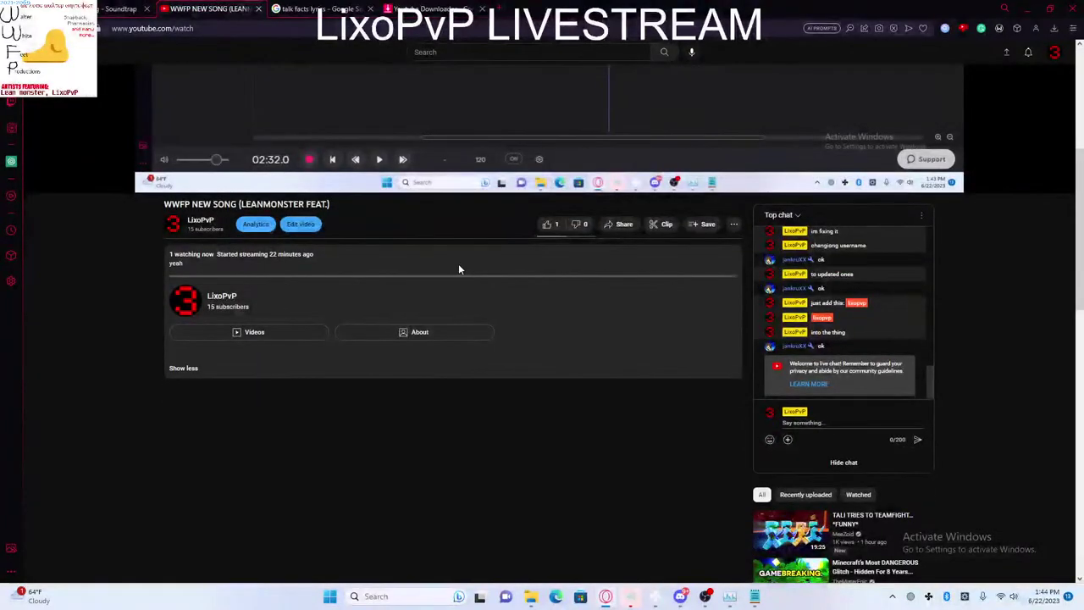
scroll(459, 264, "up", 3)
scroll(425, 269, "up", 1)
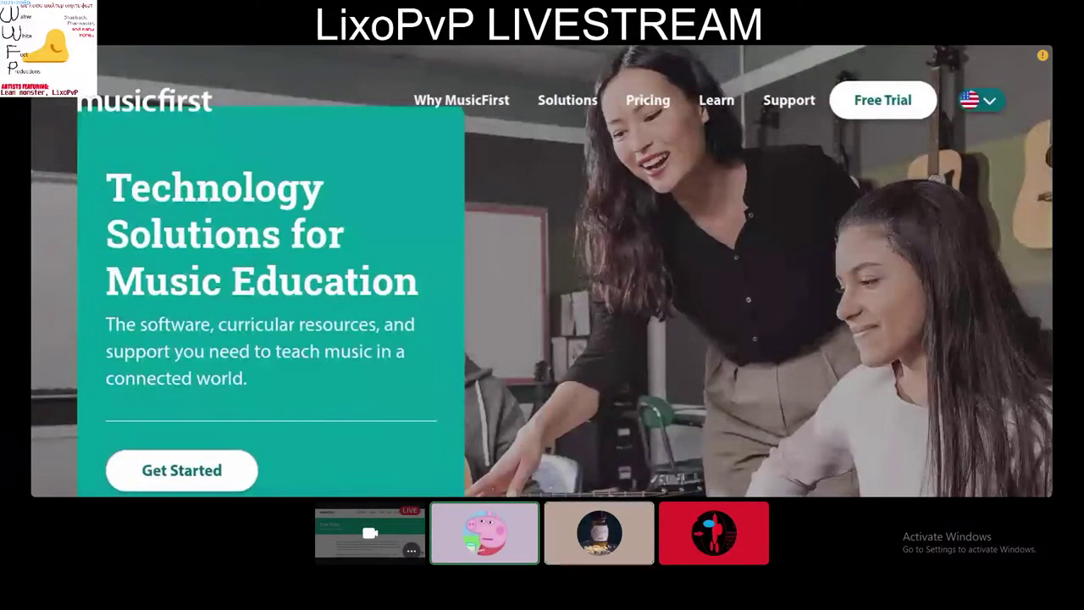
Step: Leave the full-screen view of the friend's shared screen and search the web for "musicfirst login" in a new browser tab
mouse_move(434, 549)
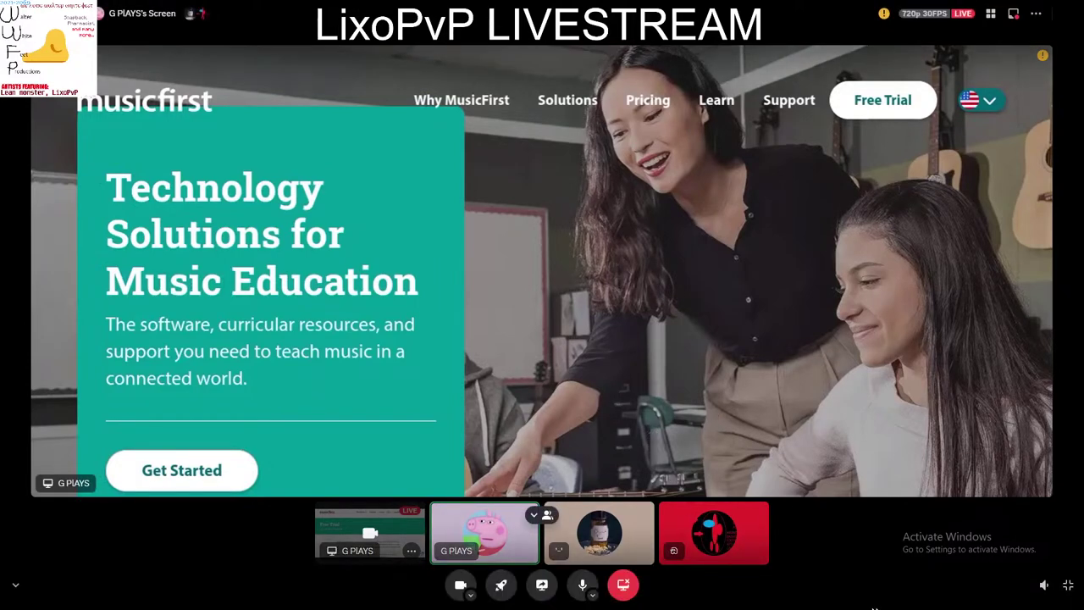
left_click(1068, 585)
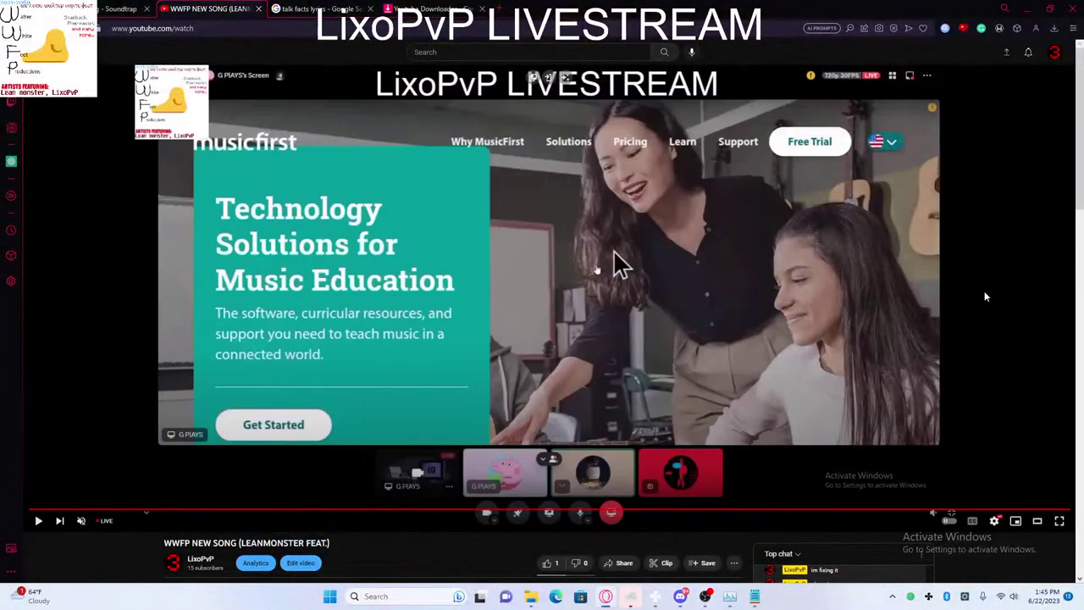
key("ctrl+t")
type("mu")
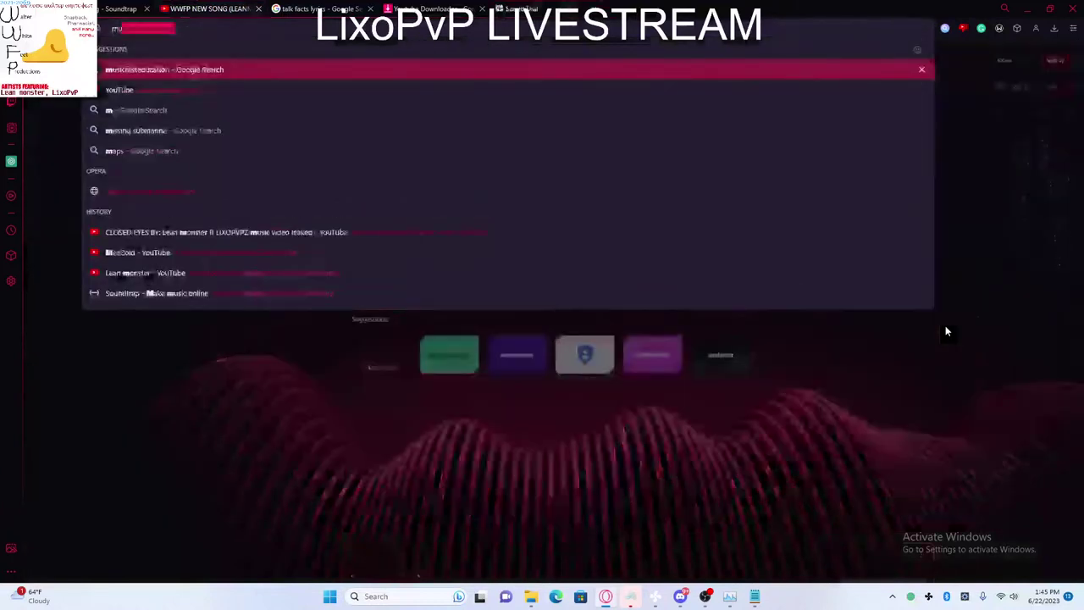
type("sicfirst login")
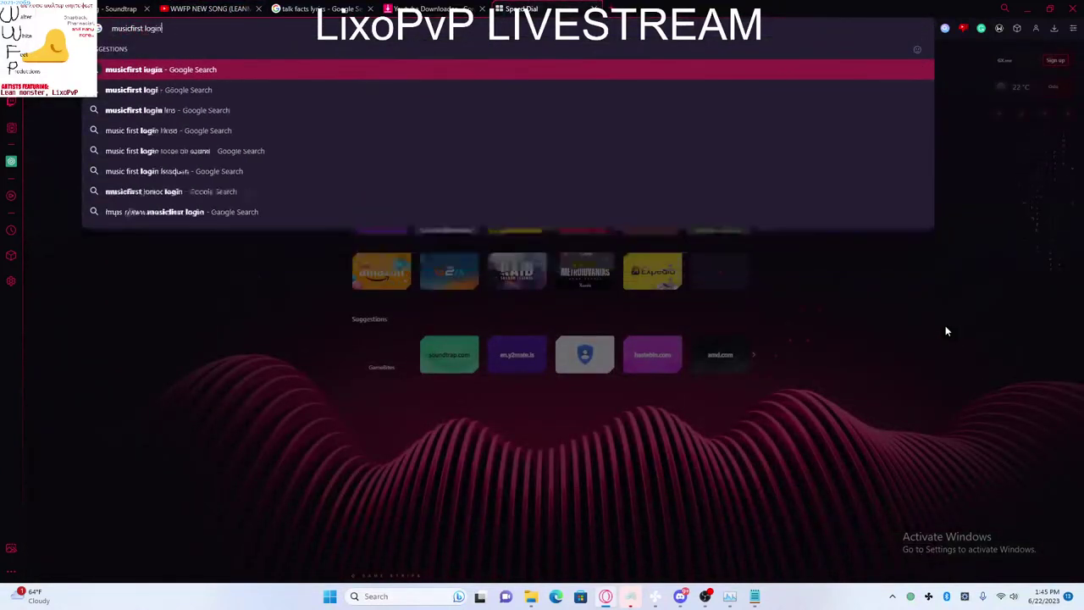
key("Return")
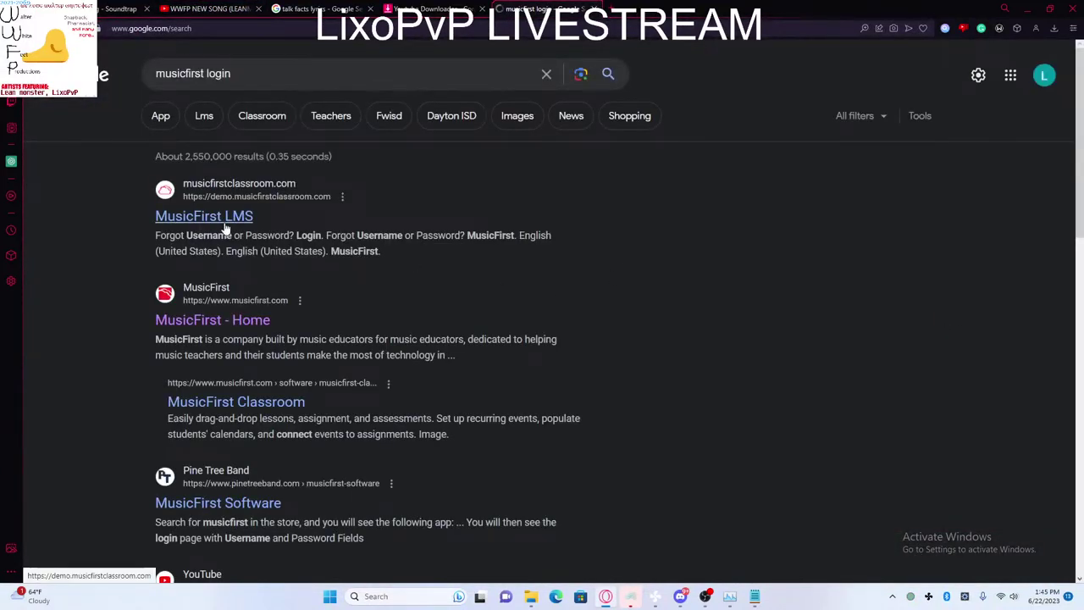
Step: Go from the search results back to the untitled song in Soundtrap
left_click(208, 8)
left_click(410, 7)
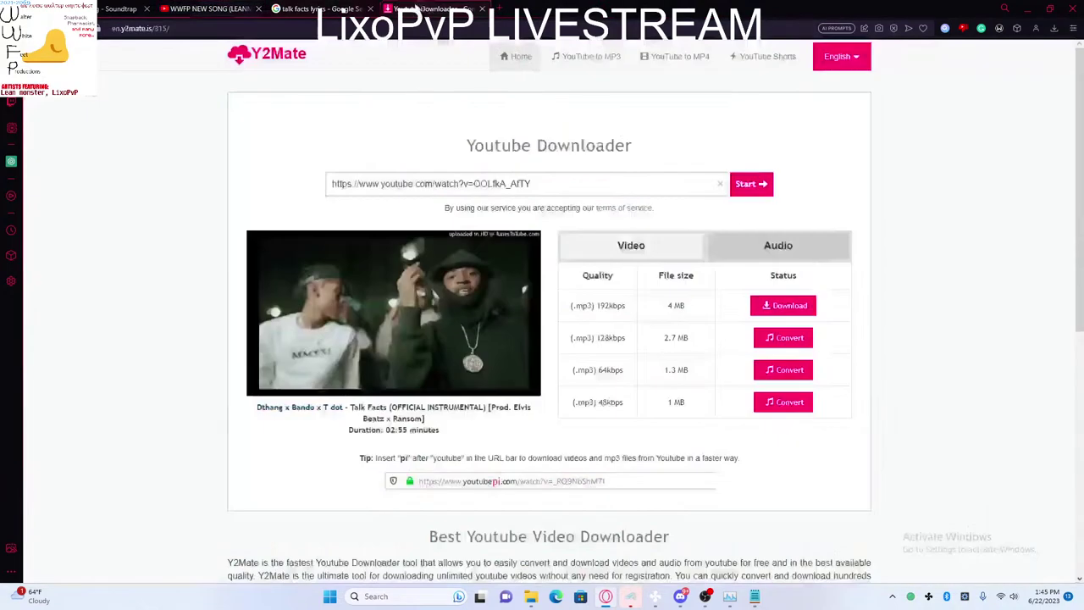
left_click(119, 9)
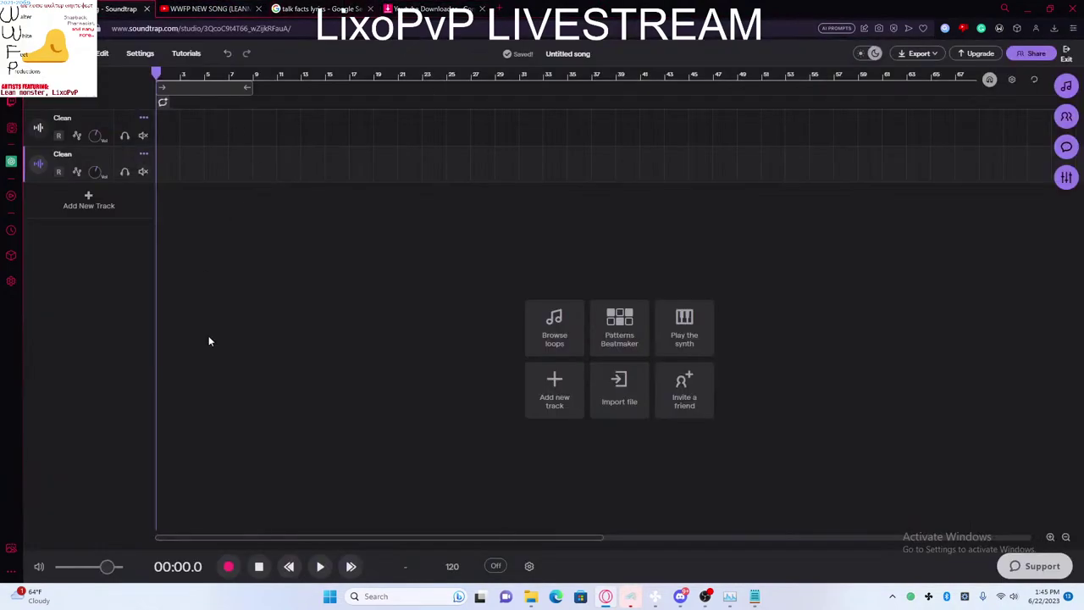
left_click(556, 597)
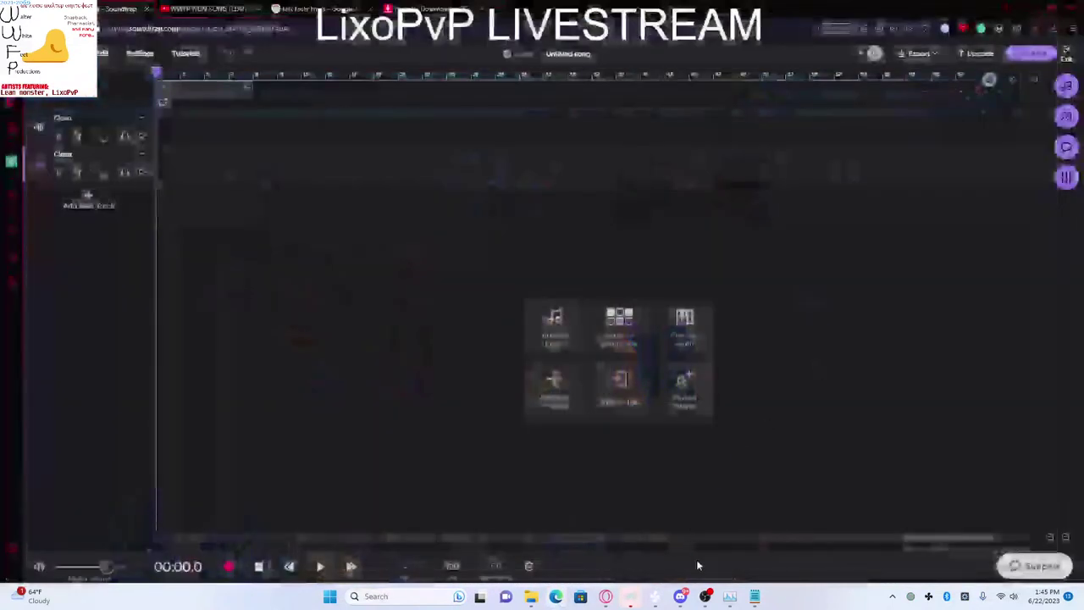
left_click(682, 597)
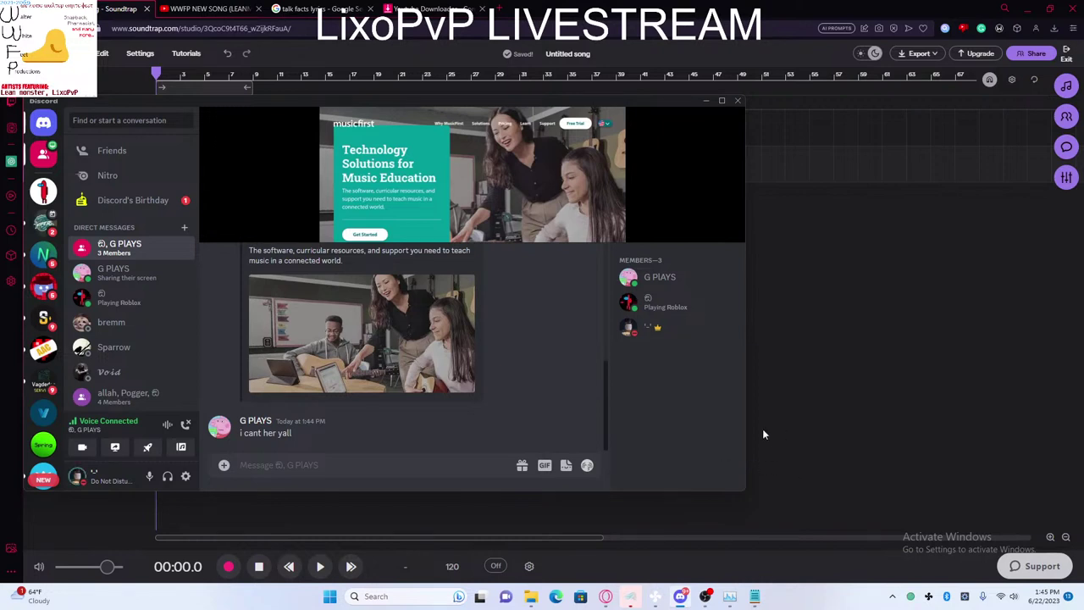
type("http://musicfirstclassroom.com")
key("Return")
left_click(728, 218)
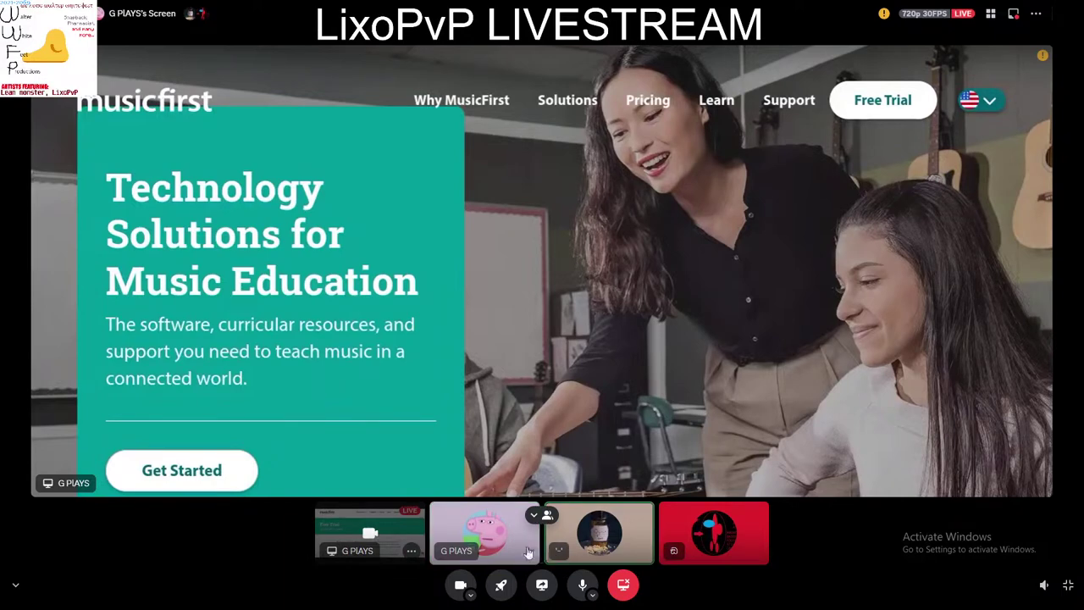
left_click(1068, 585)
Step: Switch to OBS and look through the sources of the Livestream scene, from the text source down to the audio source
left_click(705, 596)
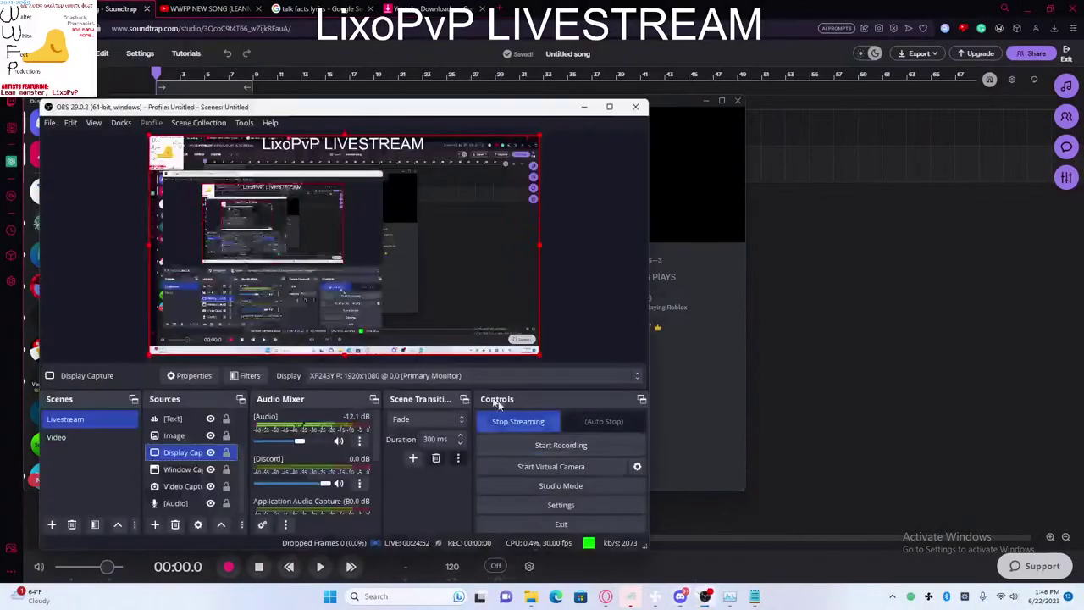
key("Up")
key("Up")
key("Down")
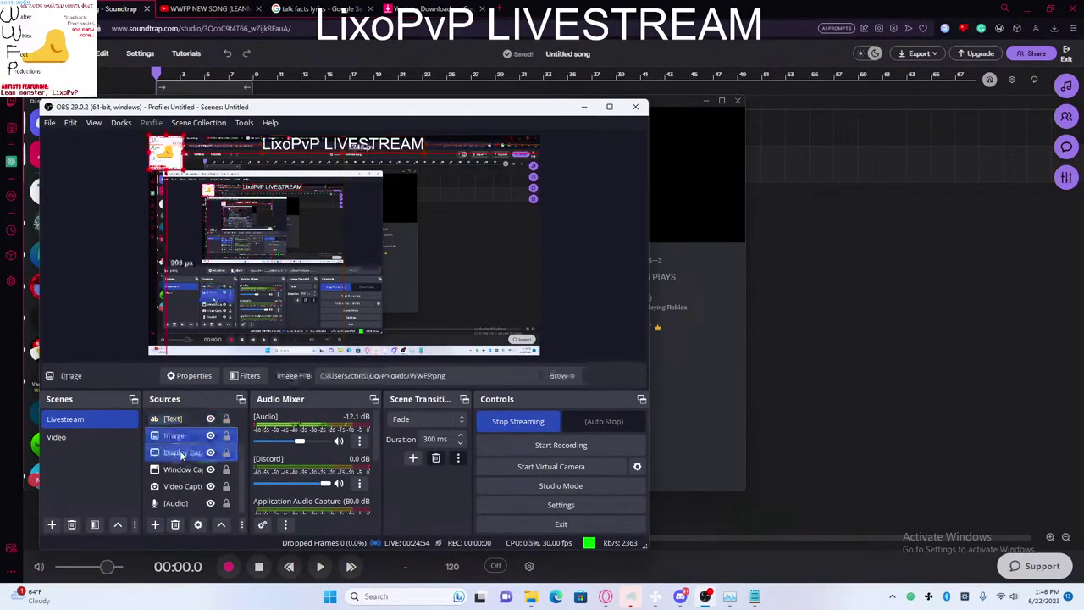
key("Down")
key("Down")
key("Down")
key("Down")
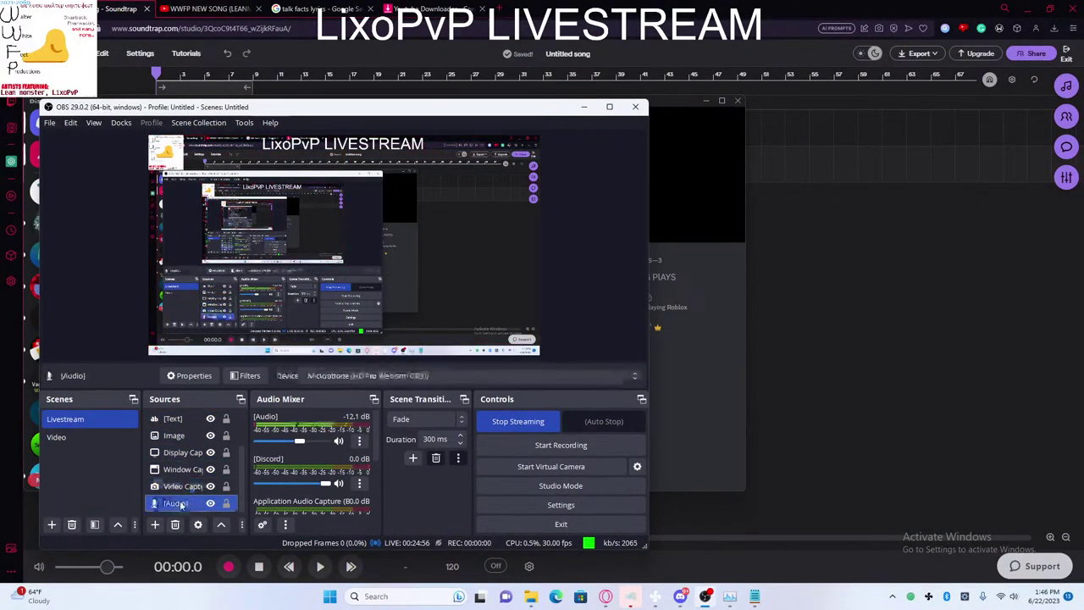
key("Up")
key("Up")
key("Up")
key("Up")
key("Up")
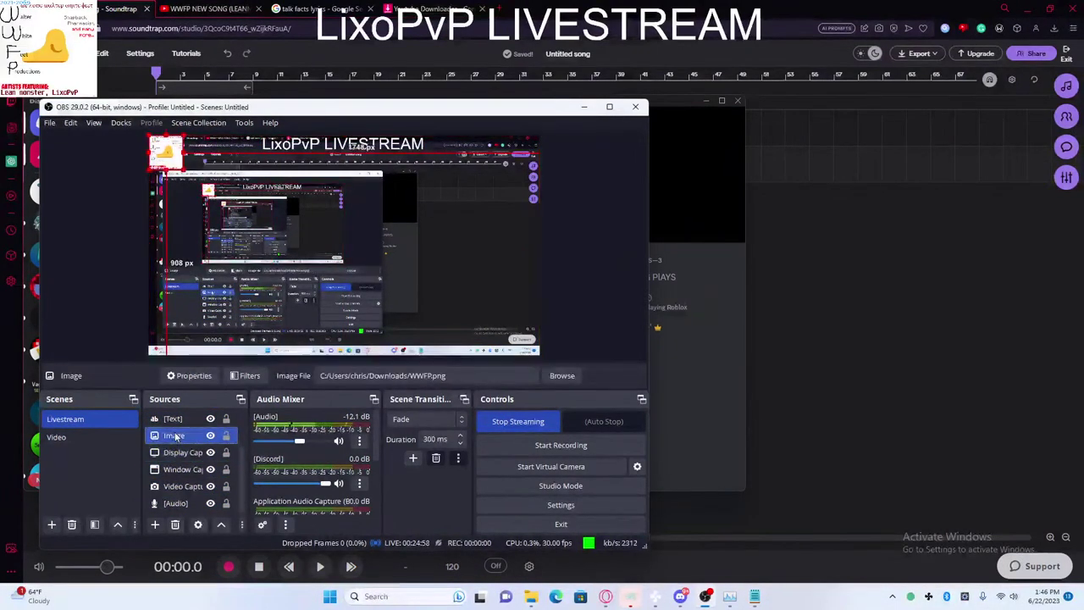
Step: Return to the Discord group chat and send the message "chrome://settings"
left_click(687, 356)
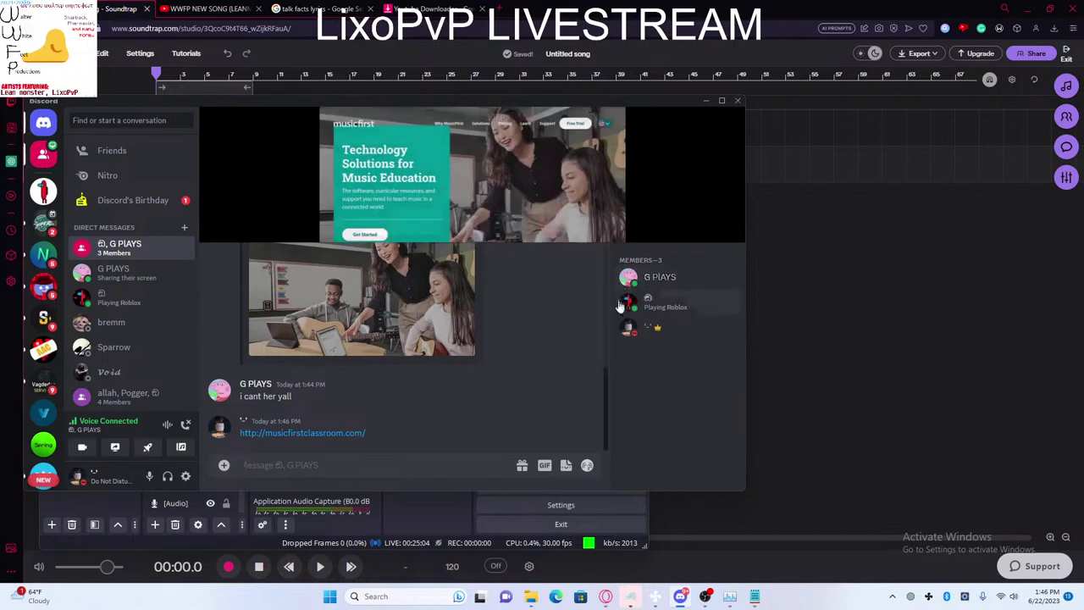
type("chrome:")
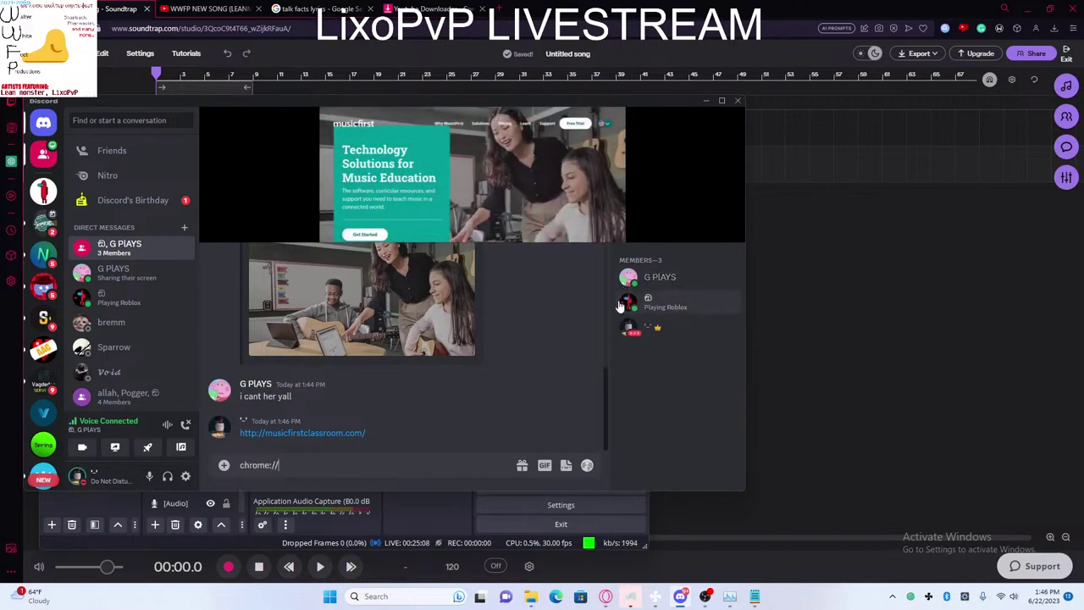
type("//settings")
key("Return")
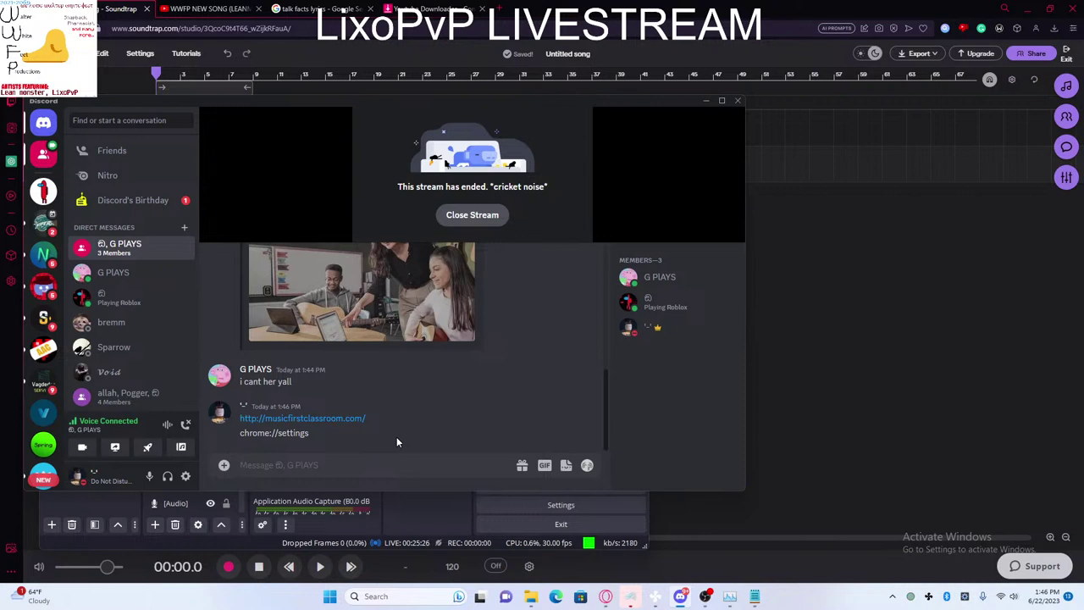
Step: Copy the chrome://settings address from the group chat and open it in a new browser tab
triple_click(311, 436)
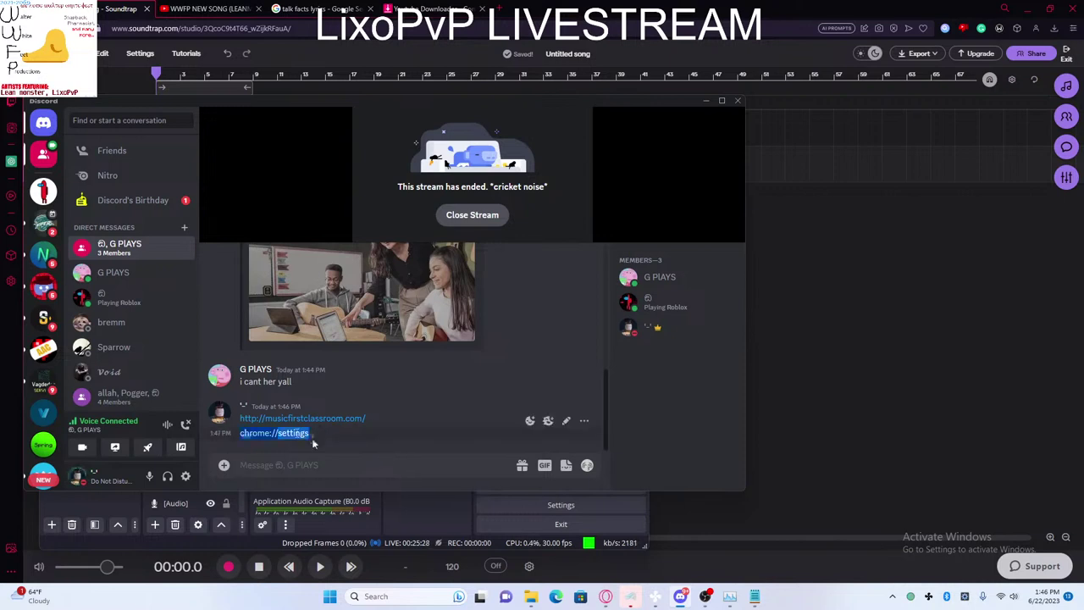
key("ctrl+c")
key("ctrl+v")
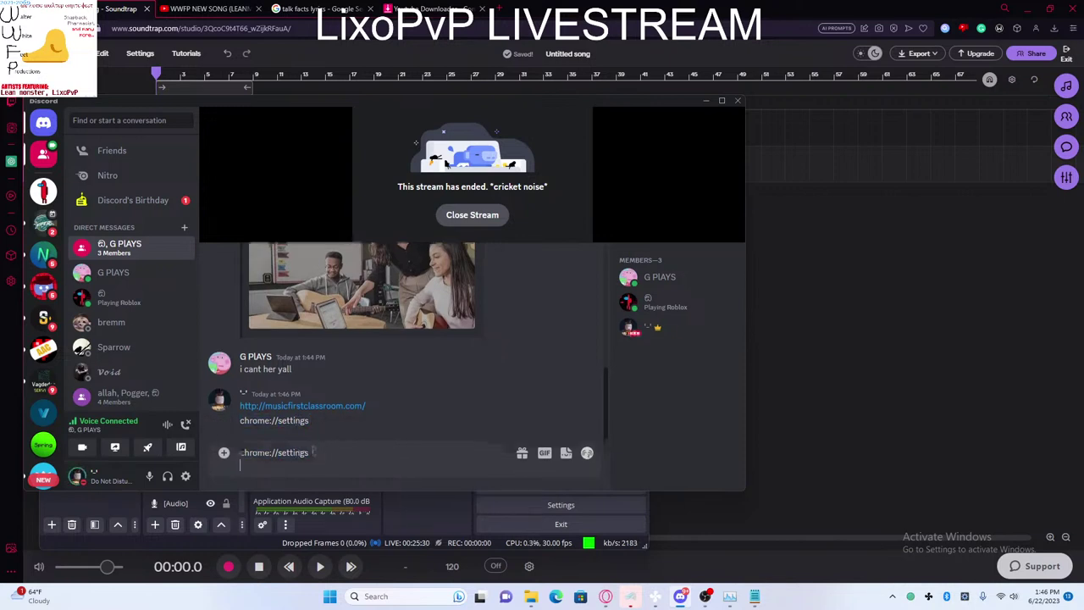
key("ctrl+a")
key("BackSpace")
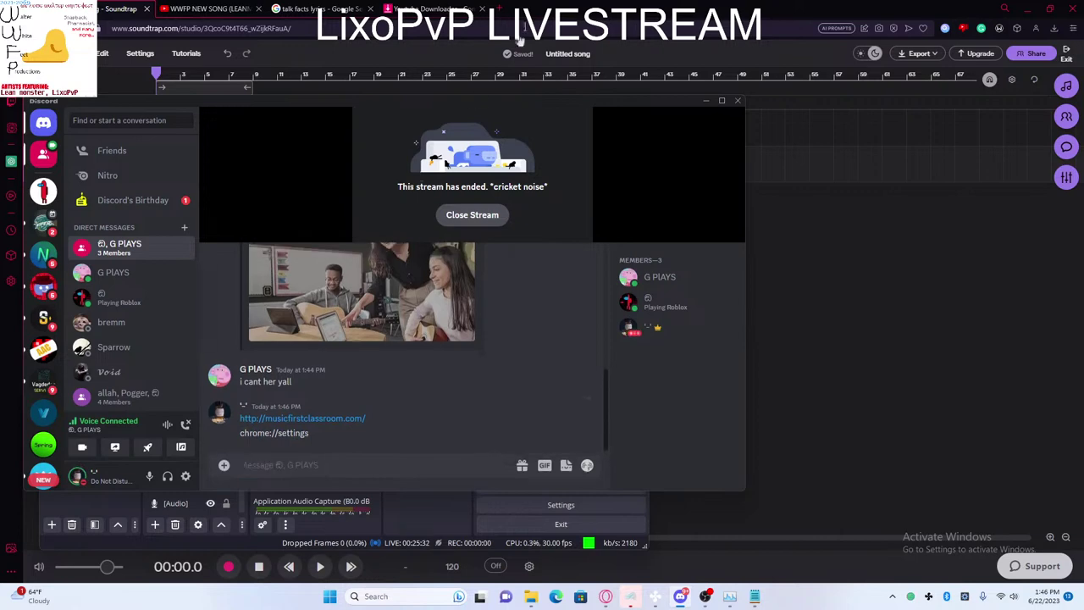
left_click(496, 9)
key("ctrl+v")
key("Return")
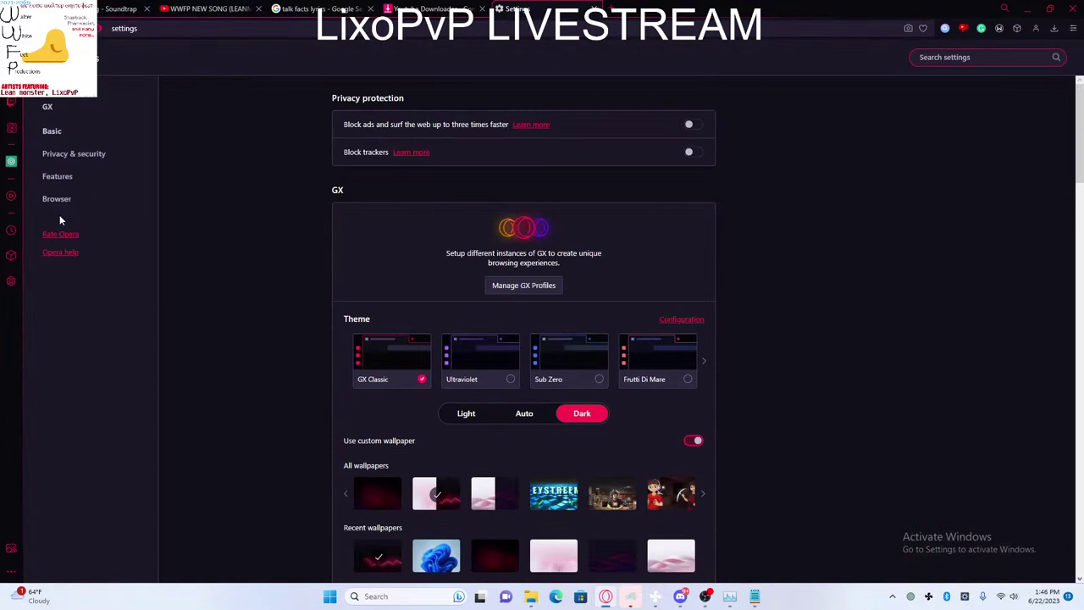
Step: Switch back to Discord and send "chrome:settings" in the group chat
left_click(681, 596)
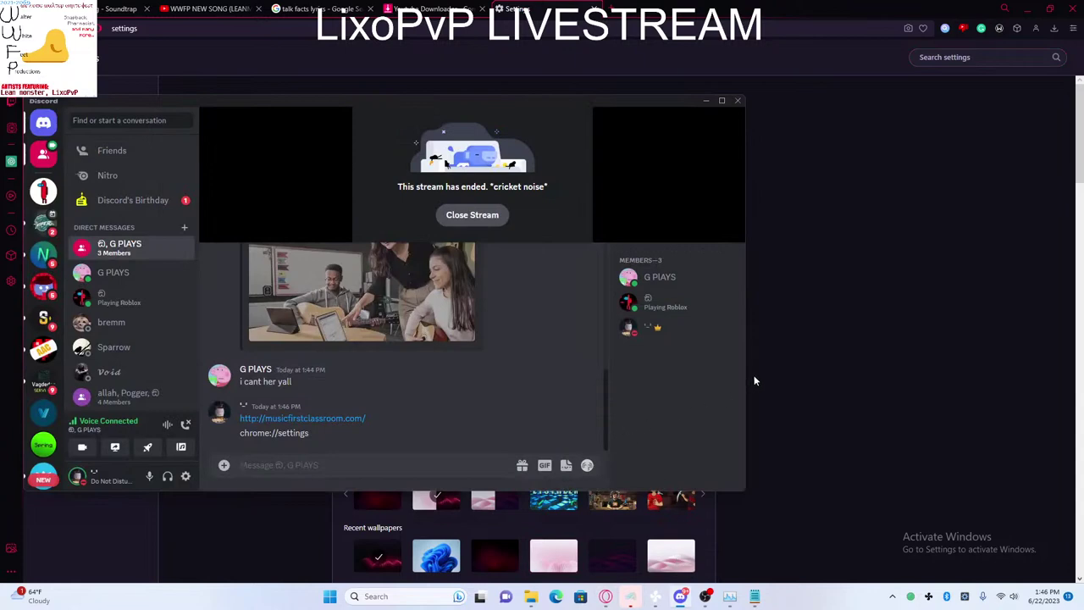
left_click(801, 354)
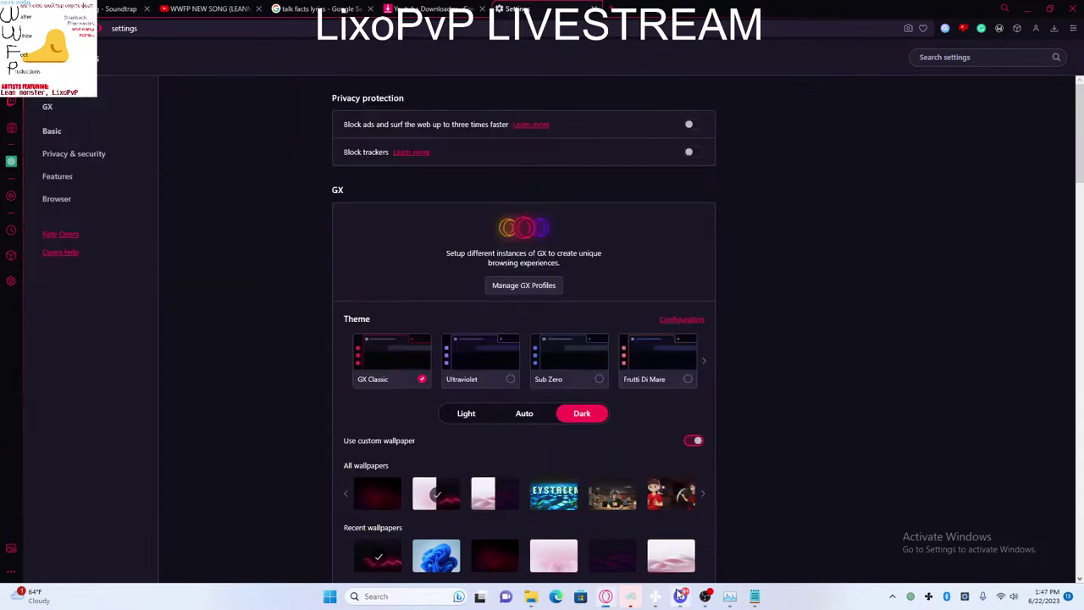
left_click(680, 597)
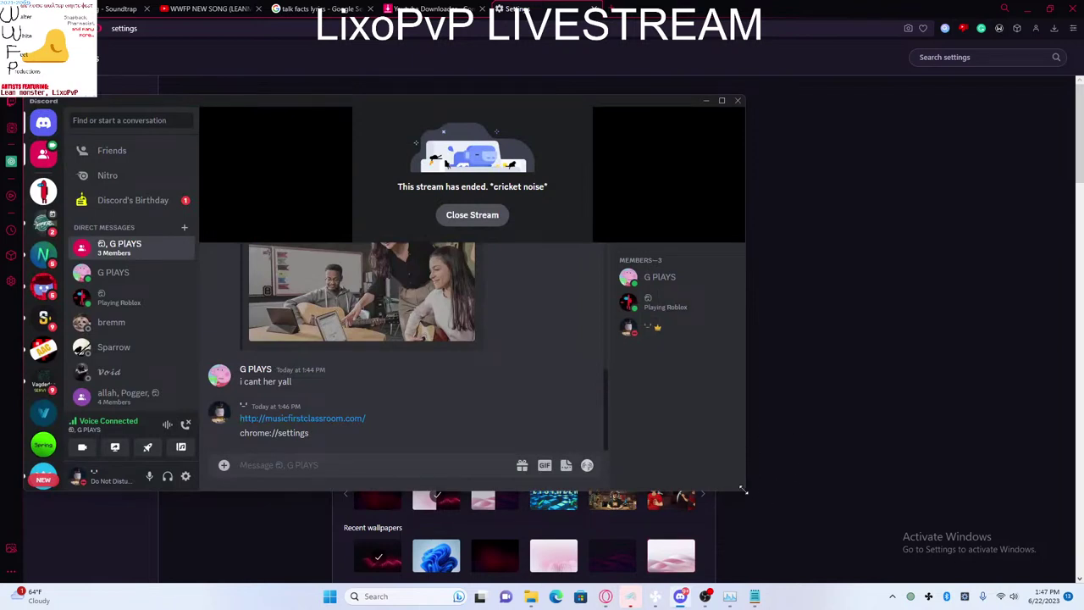
type("chrome:settings")
key("Return")
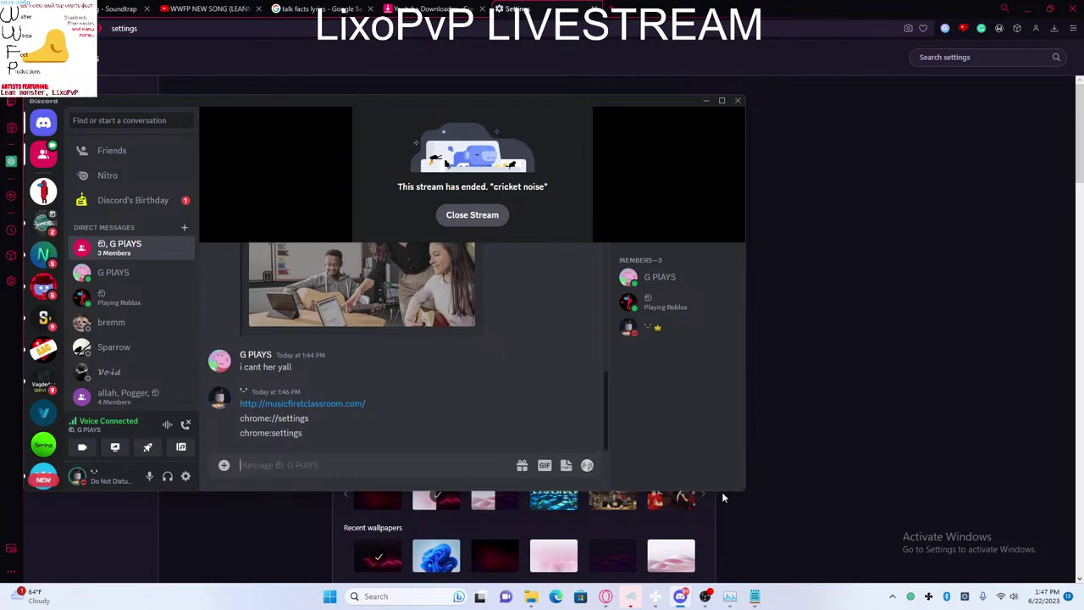
Step: Test the chrome:settings address by opening it in another new browser tab
left_click(723, 495)
key("ctrl+t")
type("c")
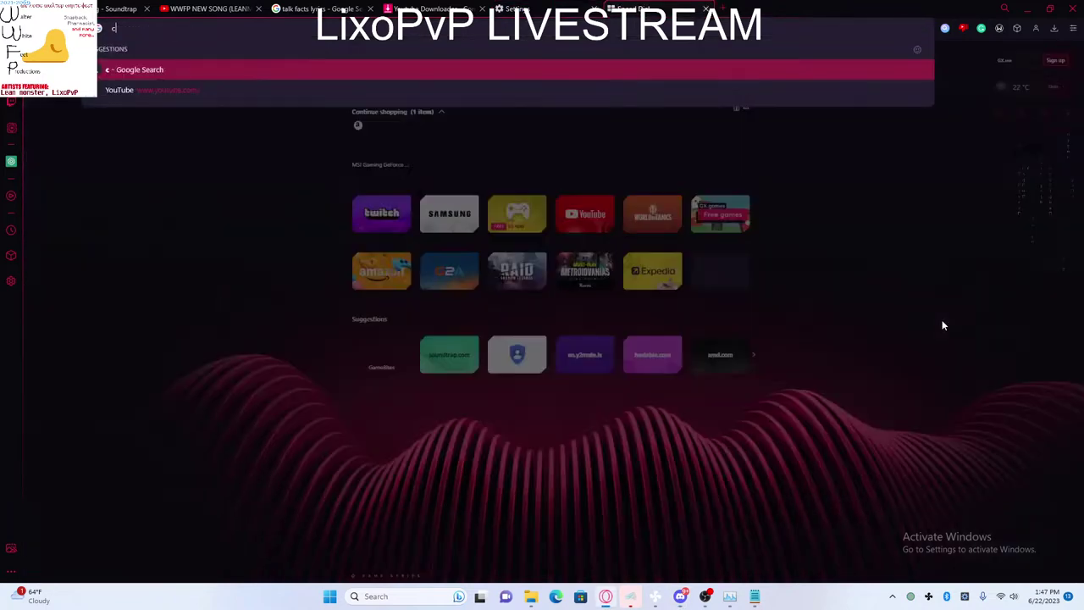
type("hrome:setting")
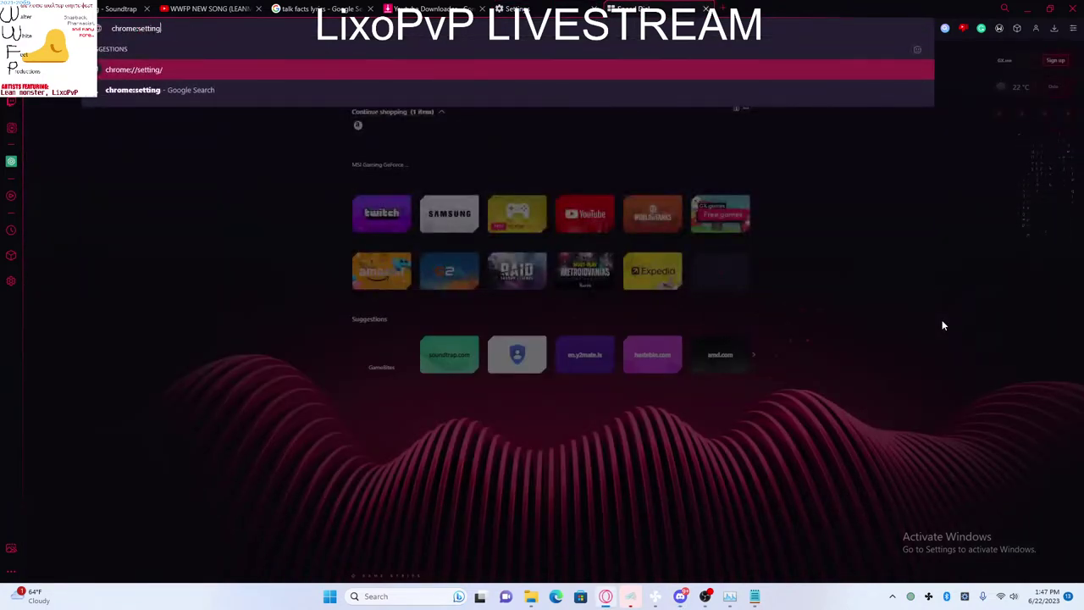
key("Return")
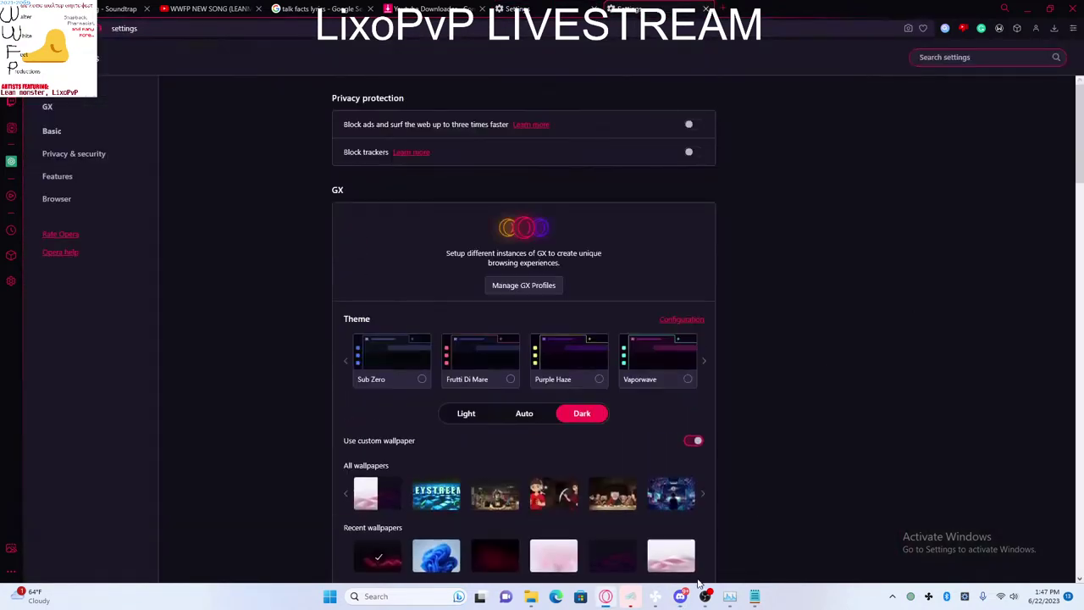
Step: Close the duplicate browser settings tab and return to the Discord group chat
left_click(682, 596)
left_click(705, 595)
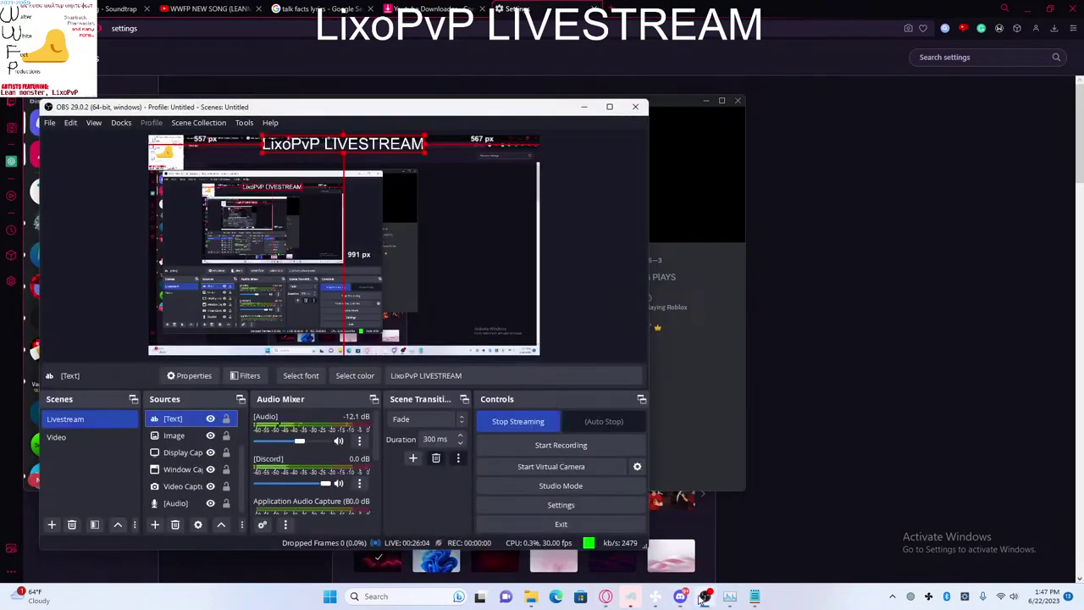
left_click(830, 492)
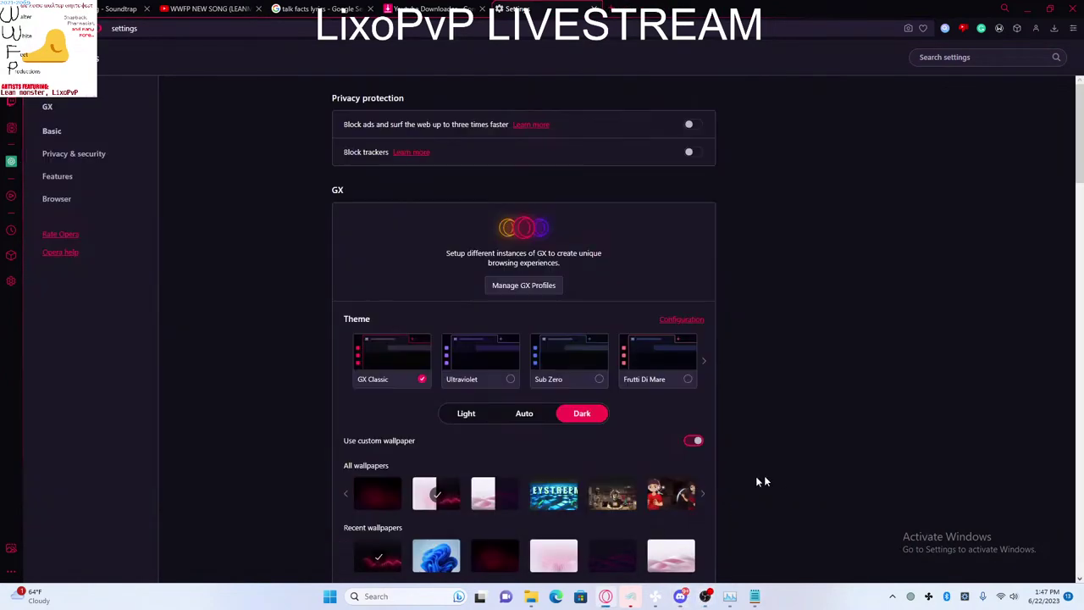
key("ctrl+w")
left_click(680, 595)
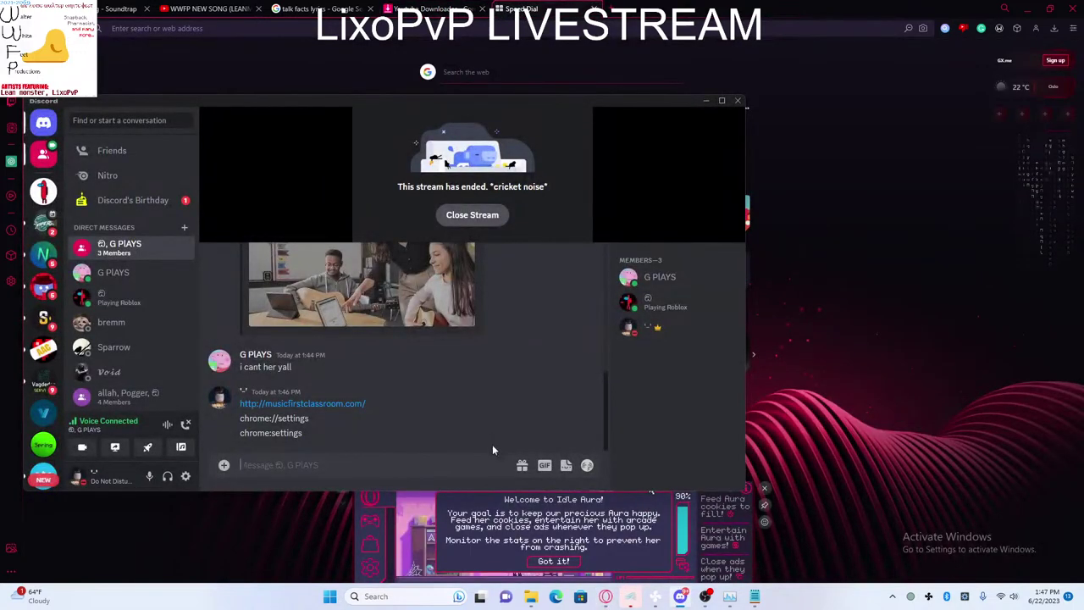
Step: Highlight the three shared addresses in the group chat and check the livestream's YouTube page before returning to the Soundtrap project
left_click_drag(339, 428, 239, 407)
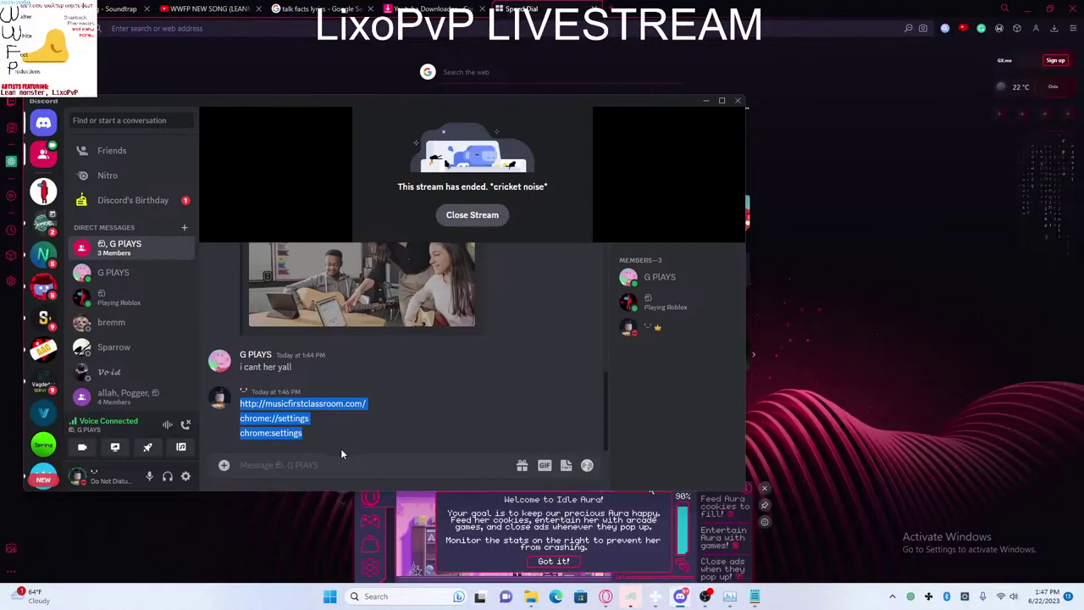
left_click(804, 461)
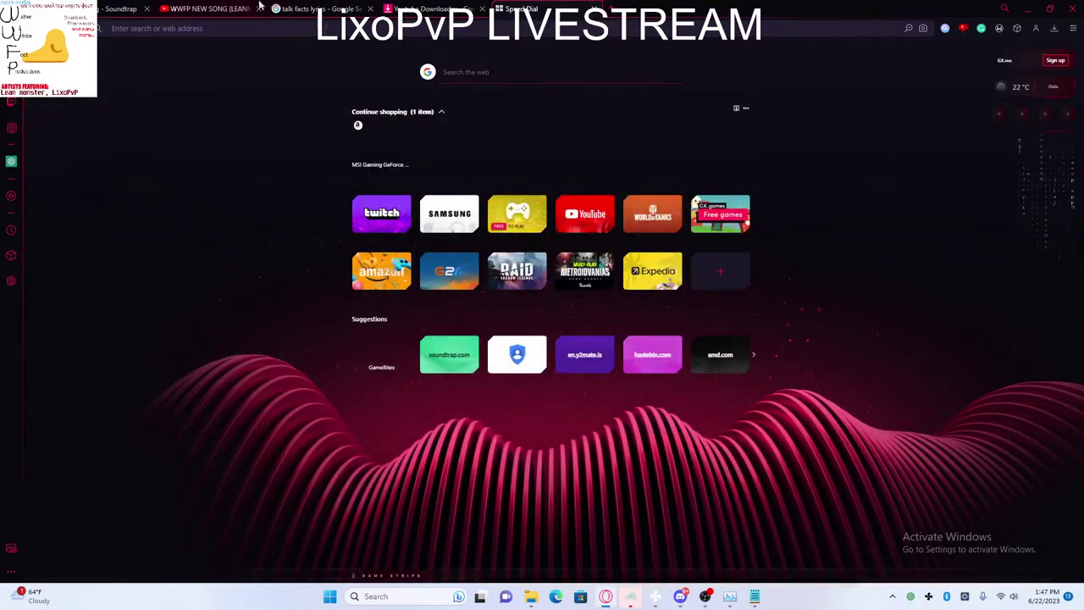
left_click(208, 8)
scroll(284, 397, "down", 3)
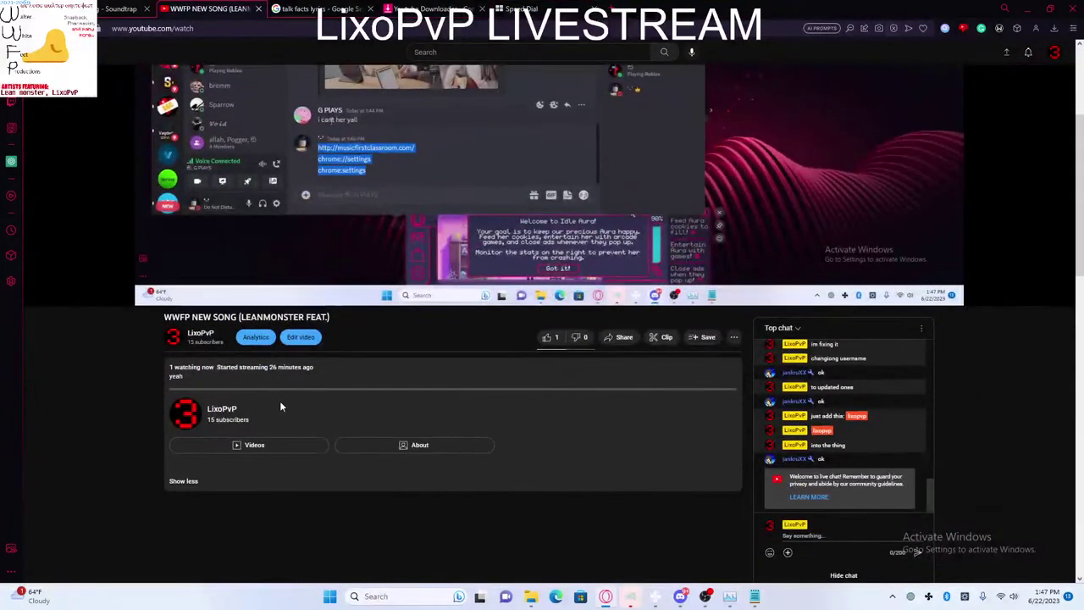
left_click(670, 575)
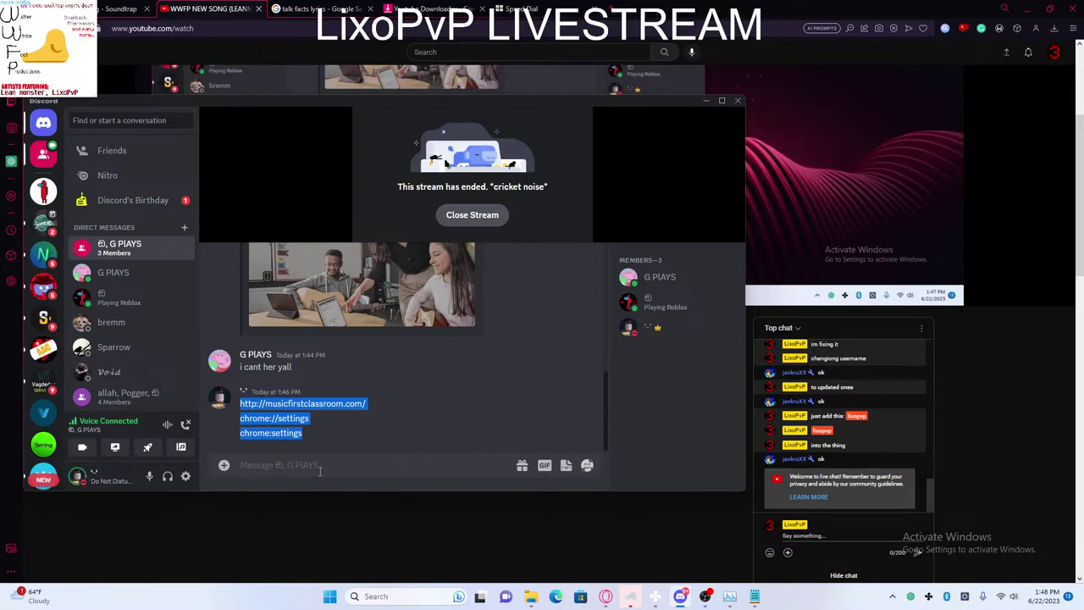
left_click(304, 548)
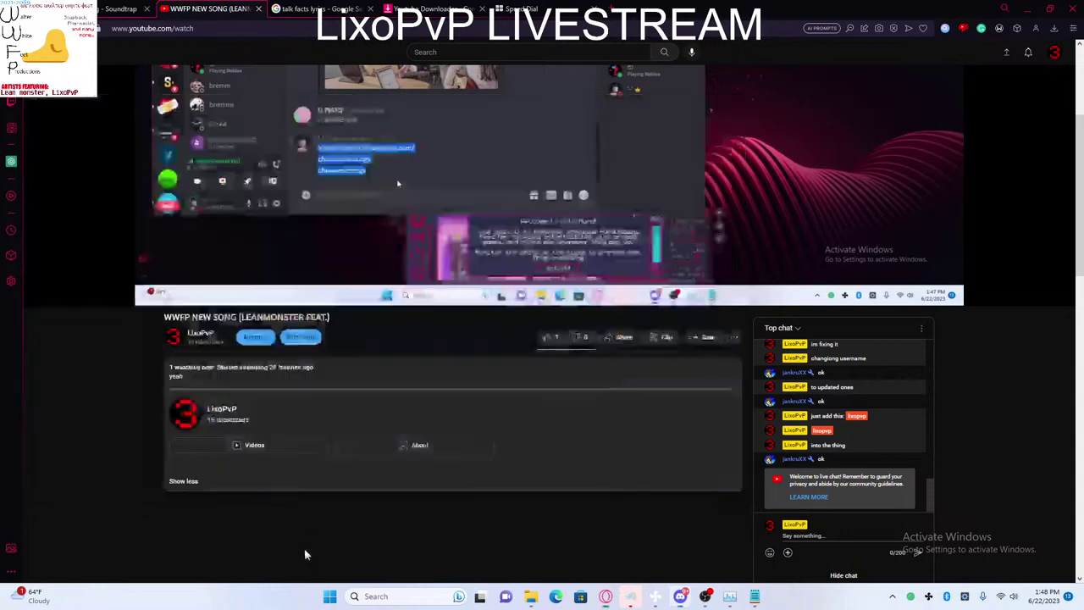
key("ctrl+shift+Tab")
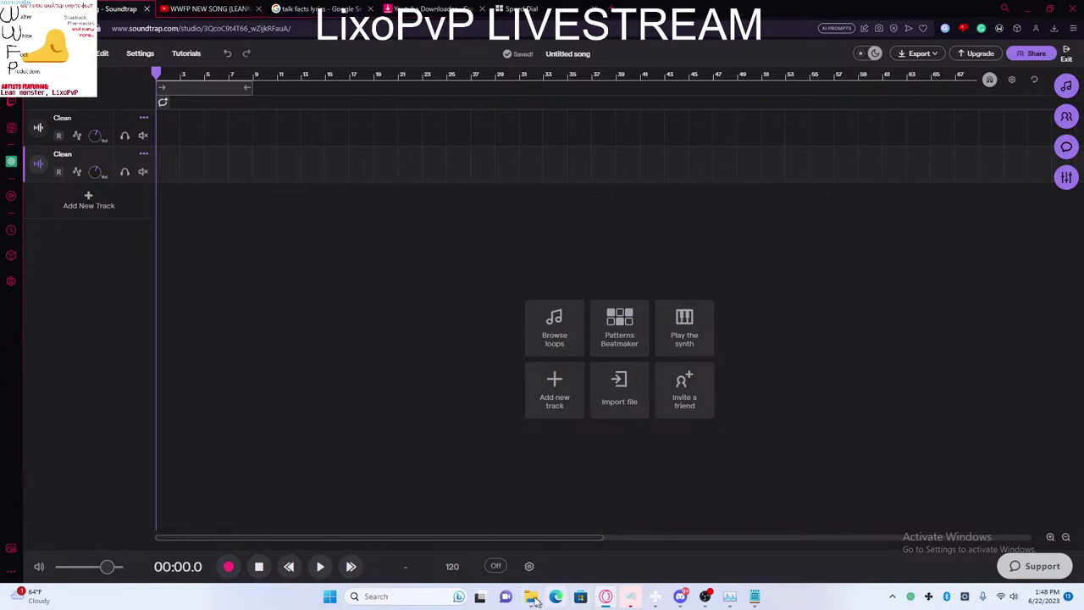
Step: Copy the Soundtrap signup link from the earlier Discord group chat message and send it again in the chat
left_click(680, 596)
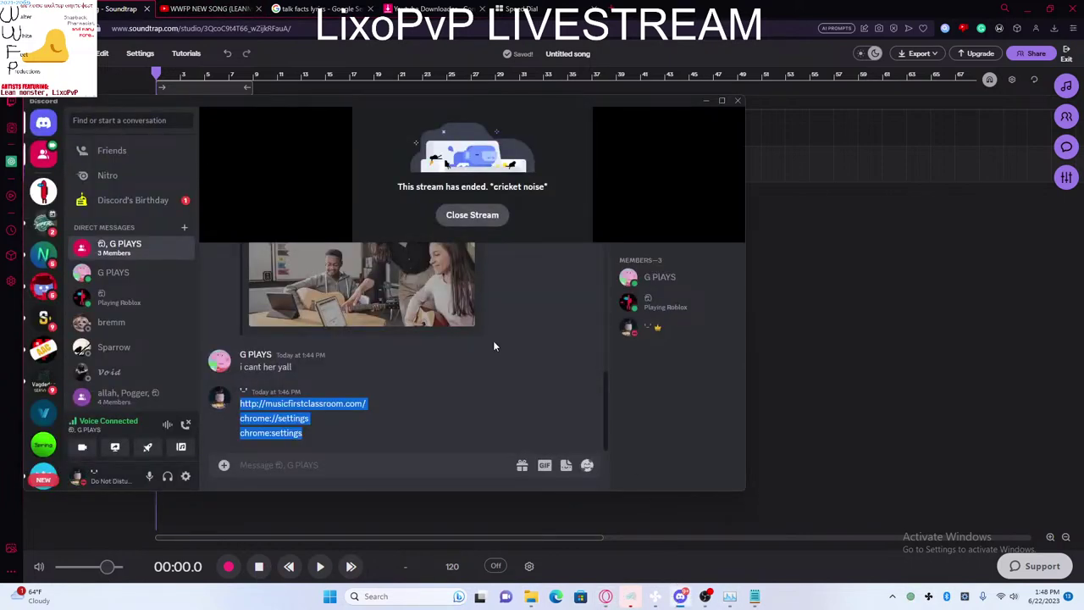
scroll(571, 314, "up", 5)
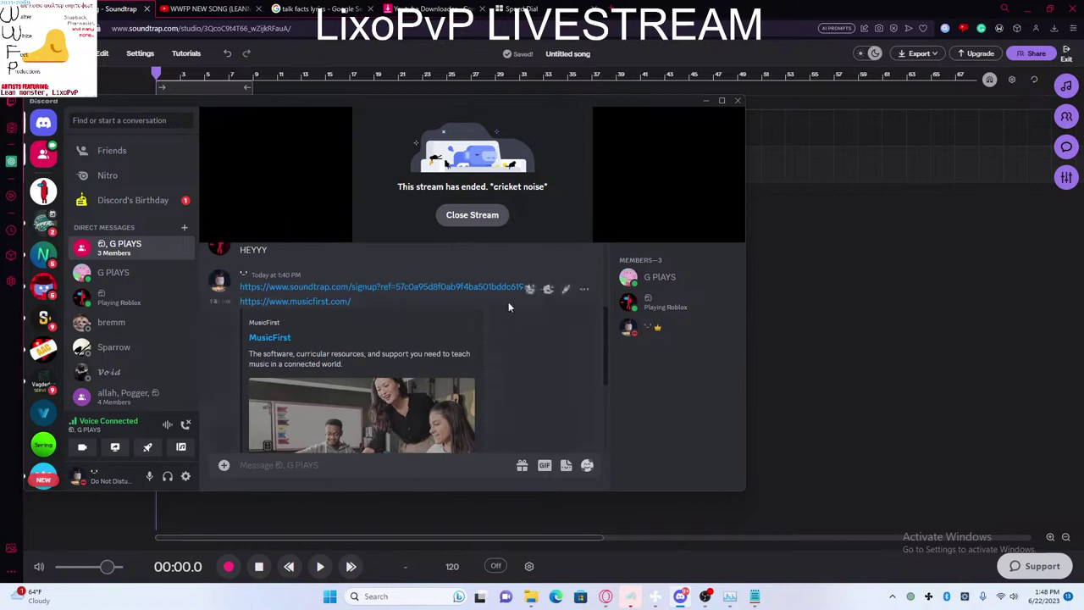
triple_click(549, 290)
key("ctrl+c")
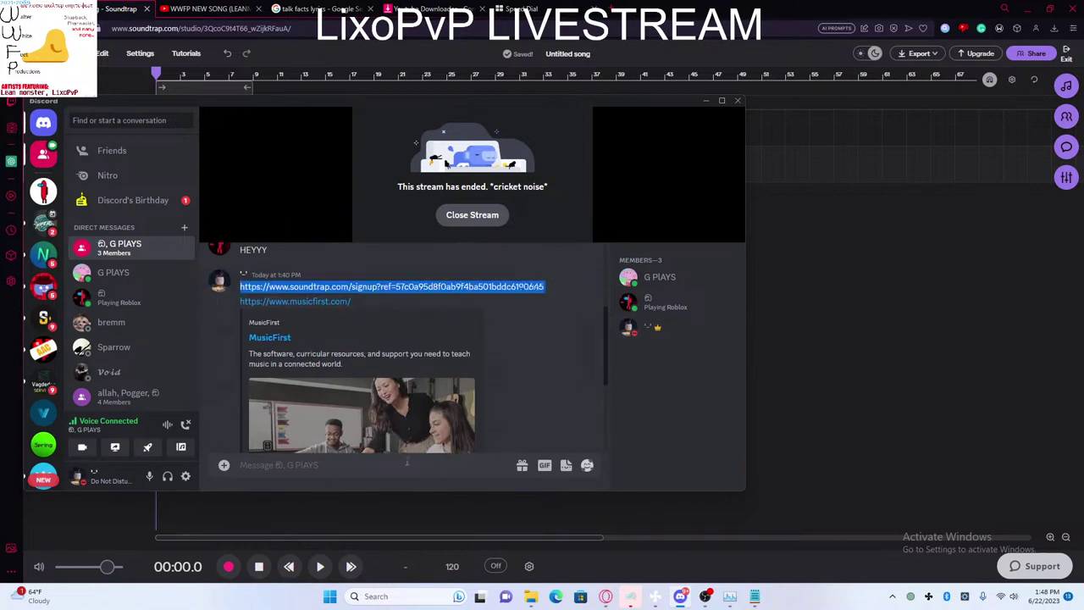
left_click(401, 464)
key("ctrl+v")
key("ctrl+a")
key("BackSpace")
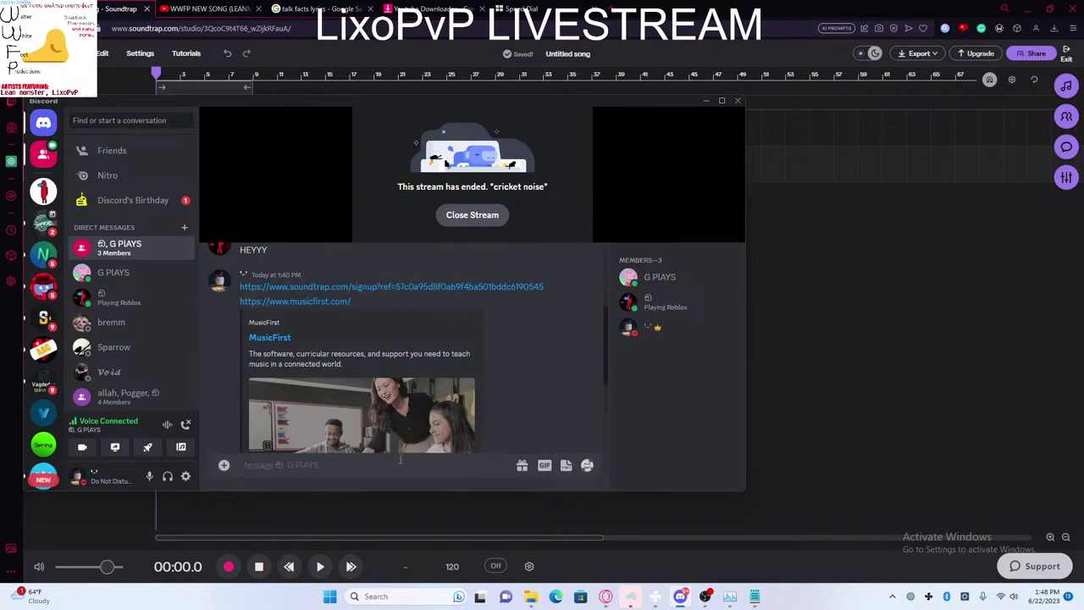
key("ctrl+v")
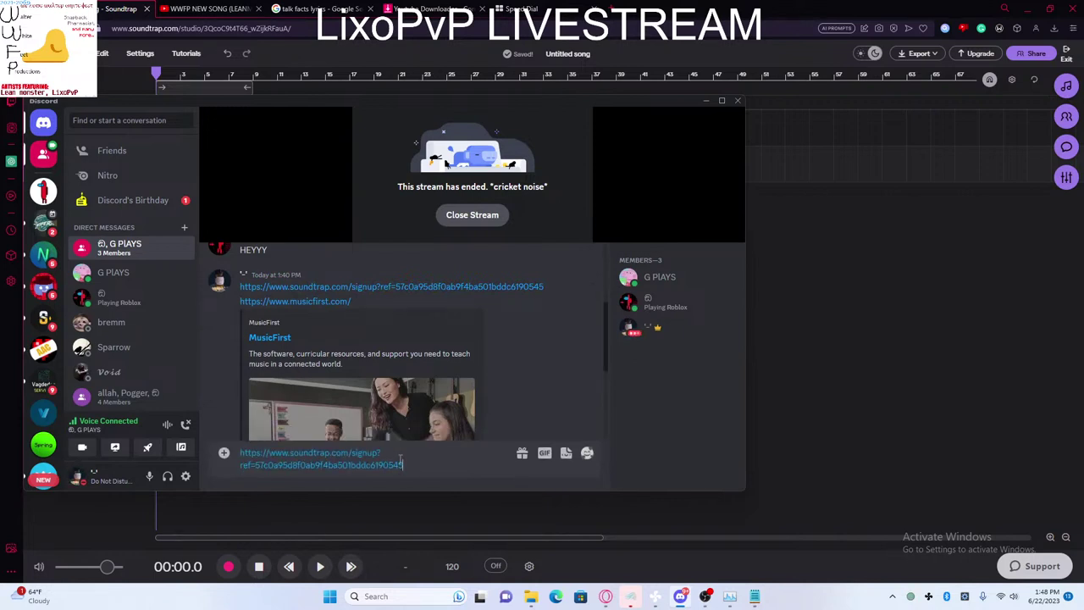
key("Return")
Step: Remove the Soundtrap Signup preview from the resent link's message
scroll(395, 350, "up", 2)
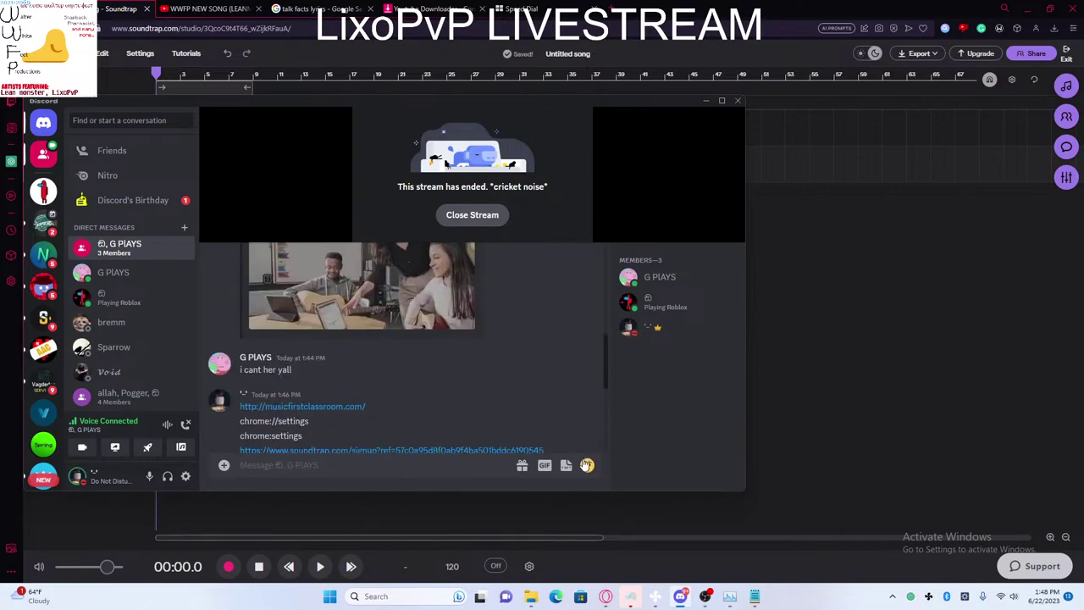
scroll(476, 340, "up", 2)
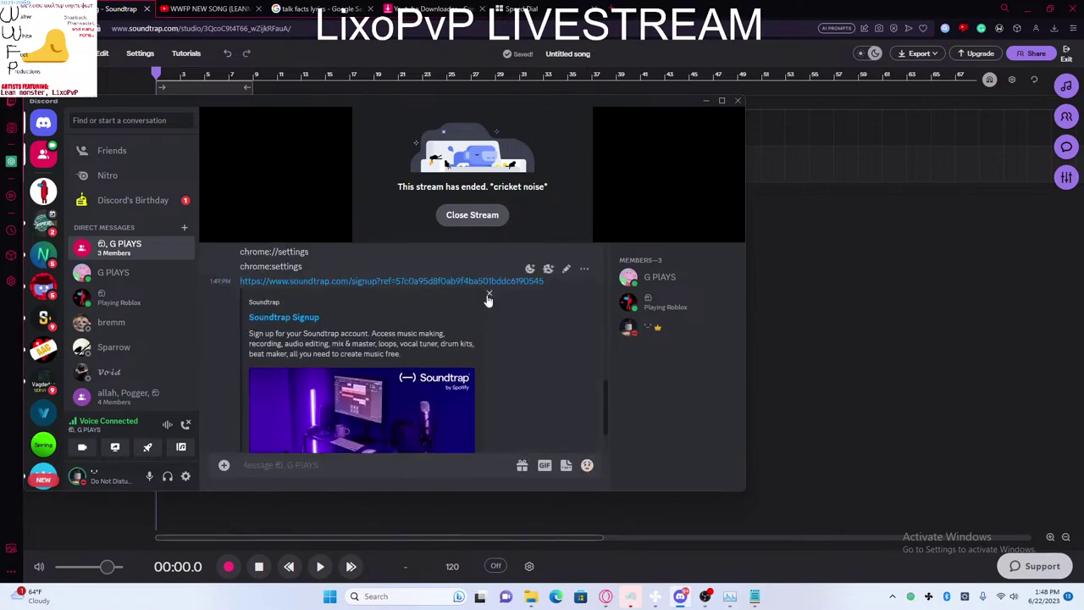
left_click(489, 295)
left_click(473, 332)
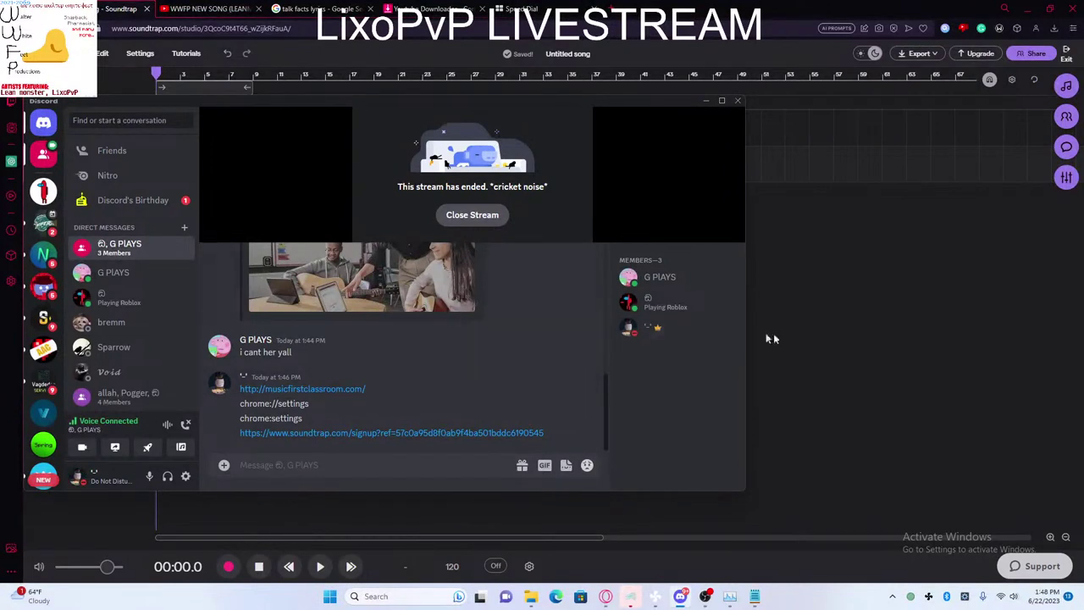
Step: Switch to the Soundtrap project in the browser and move the playhead to 00:44.0
left_click(827, 322)
left_click(859, 320)
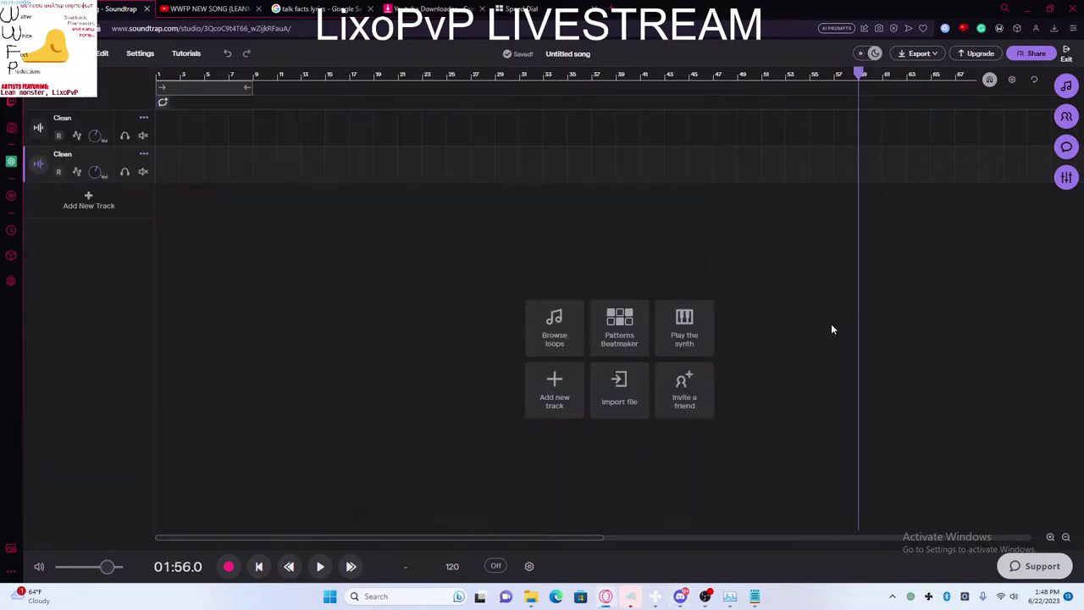
left_click_drag(828, 127, 736, 128)
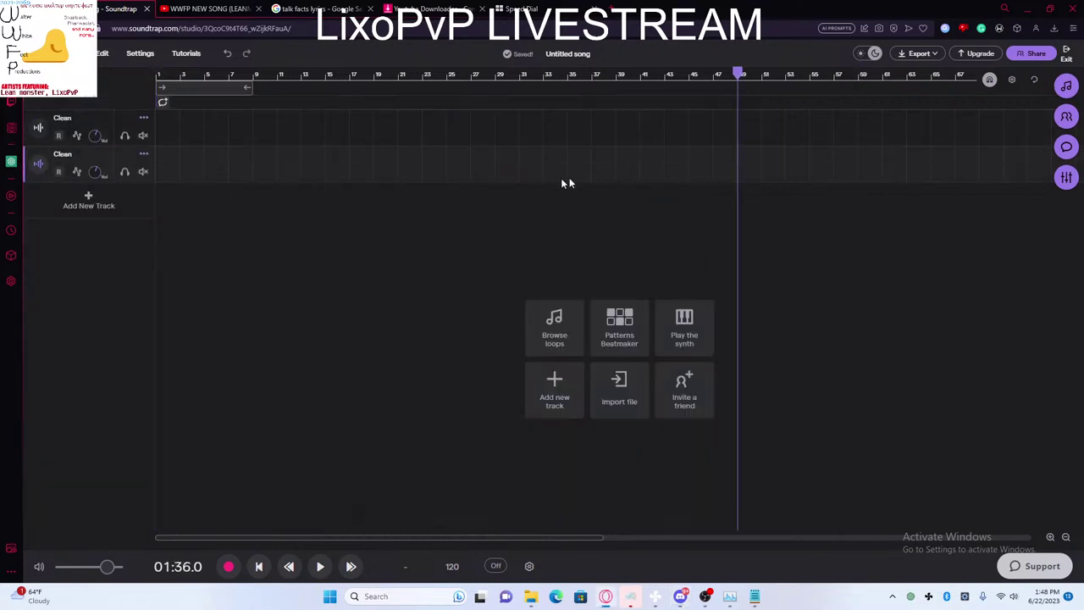
left_click_drag(413, 96, 68, 127)
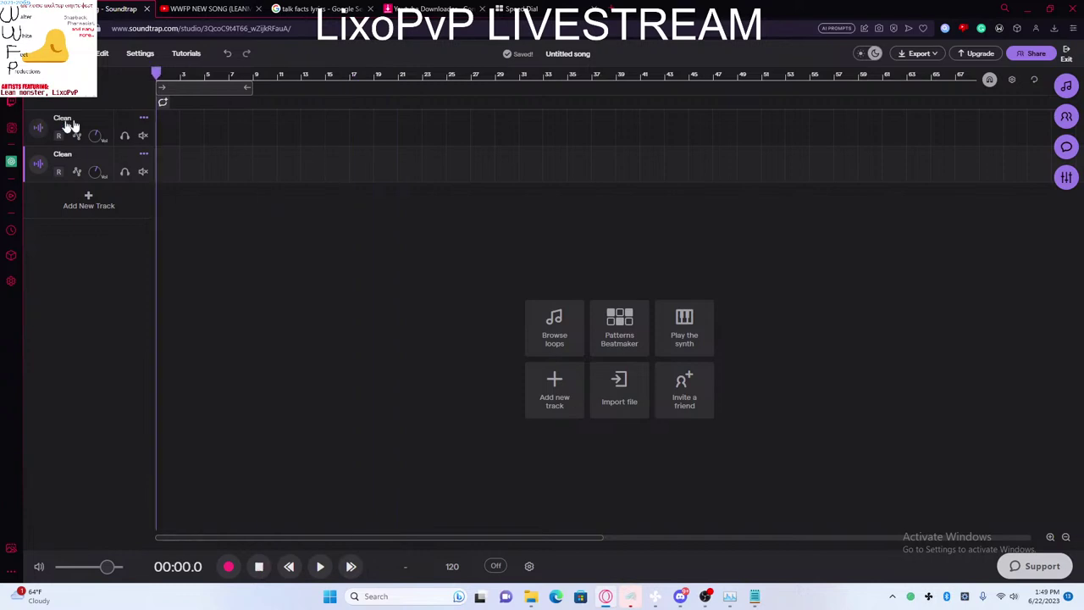
Step: View a contact's direct messages and profile in Discord, return to the group chat, and go back to Soundtrap
left_click(606, 596)
left_click(680, 597)
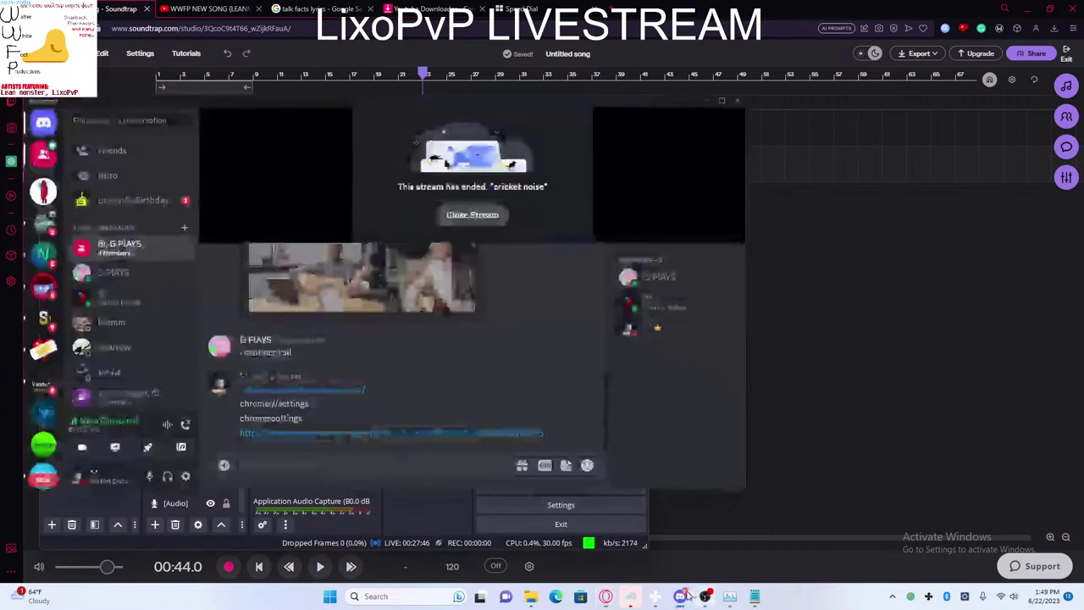
left_click(143, 323)
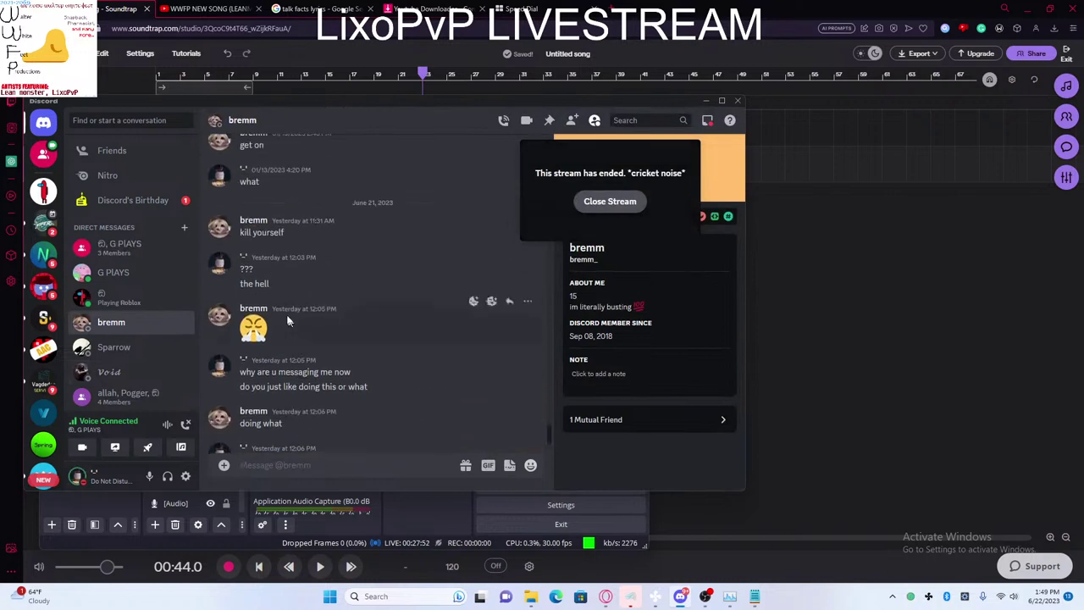
left_click(219, 227)
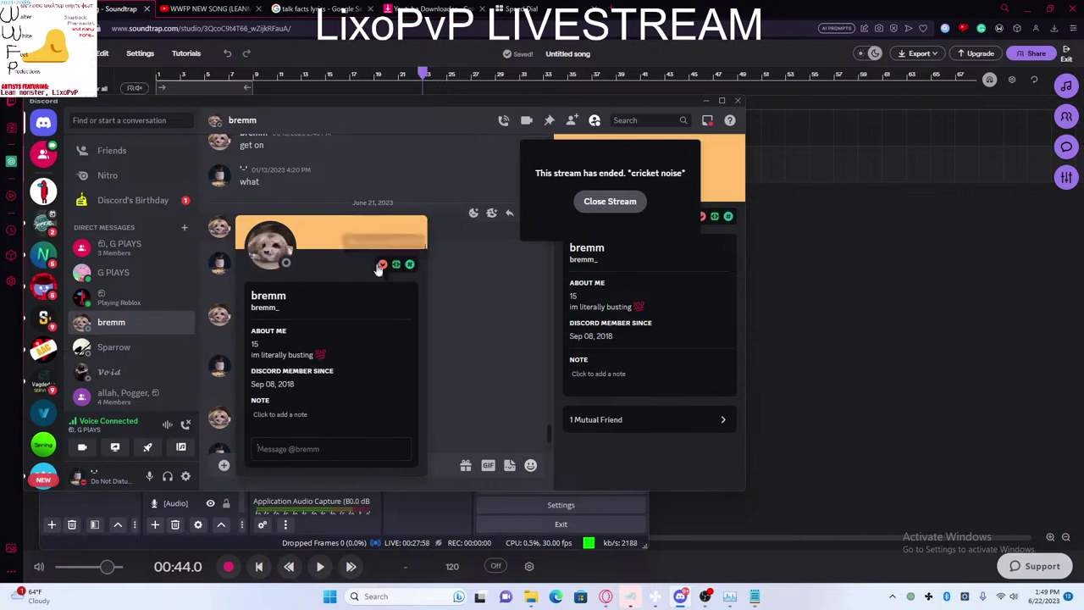
left_click(464, 282)
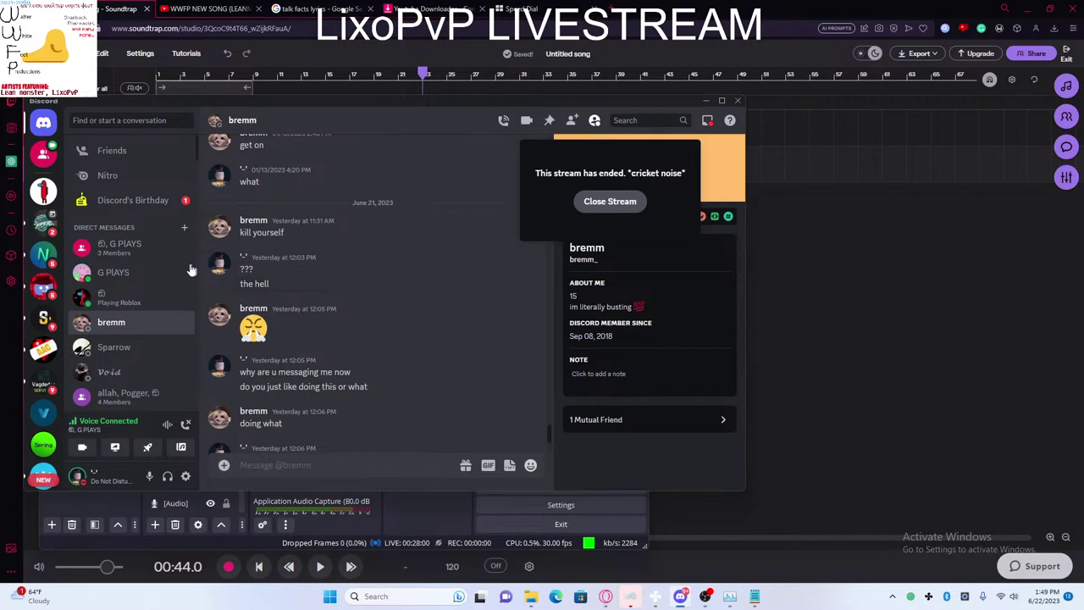
left_click(127, 246)
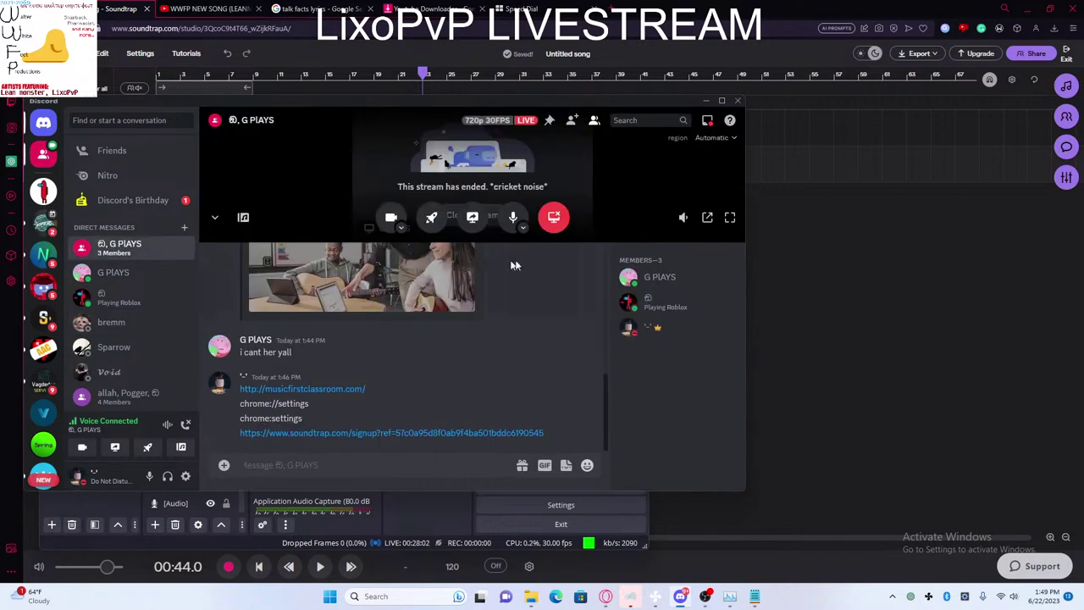
left_click(898, 258)
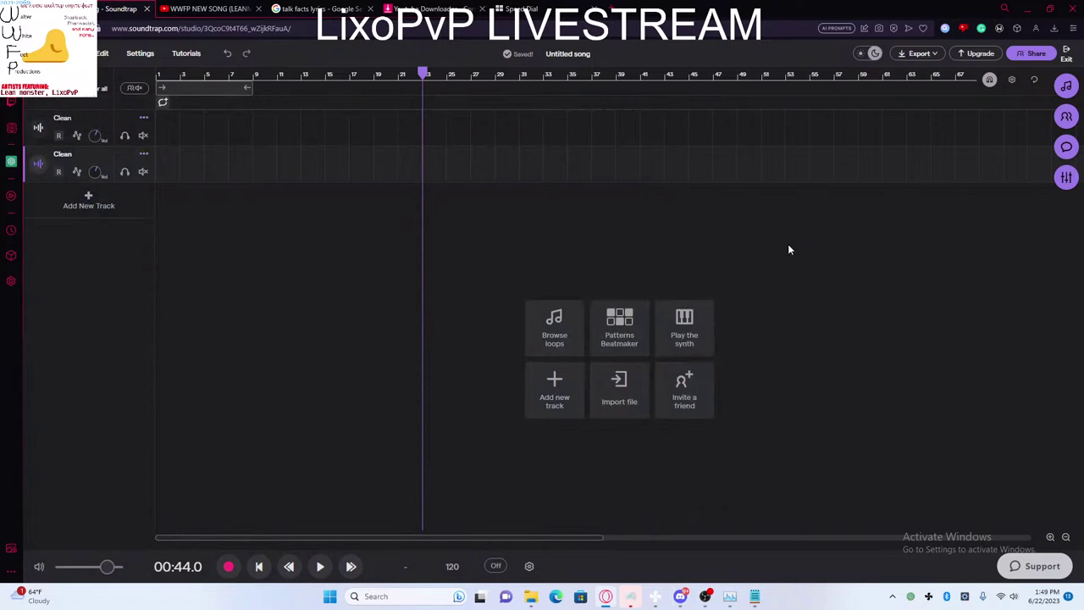
Step: Reopen the Discord group chat and highlight the resent Soundtrap signup link
left_click(682, 597)
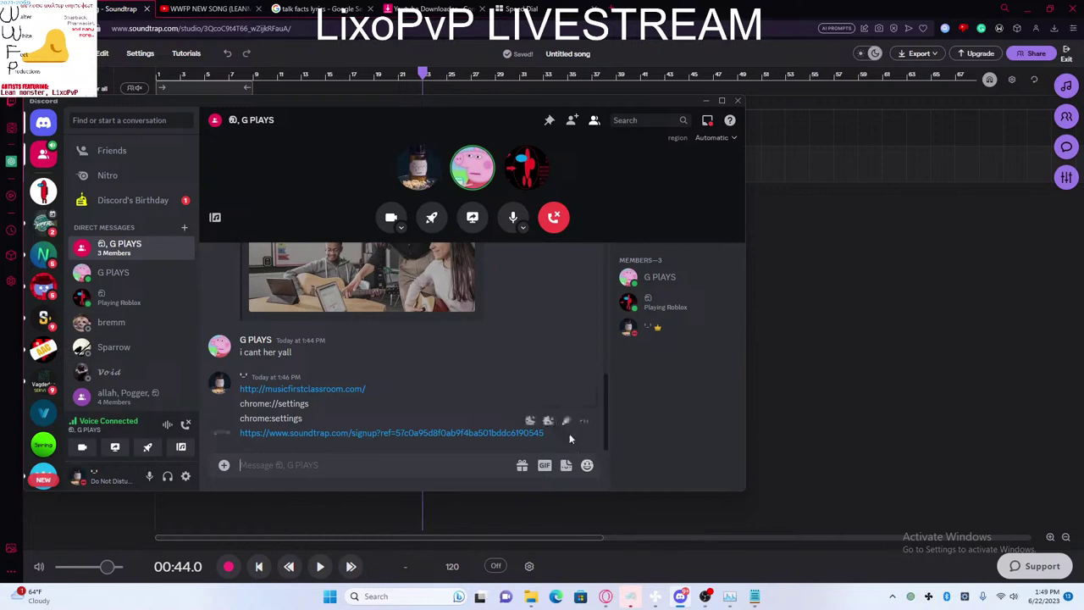
triple_click(567, 433)
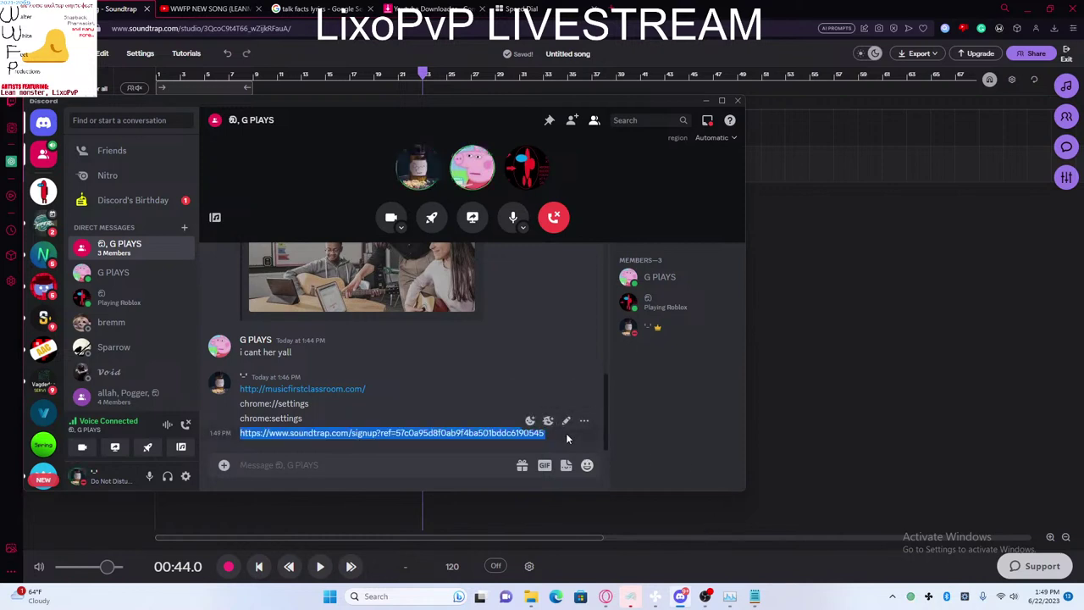
left_click(587, 446)
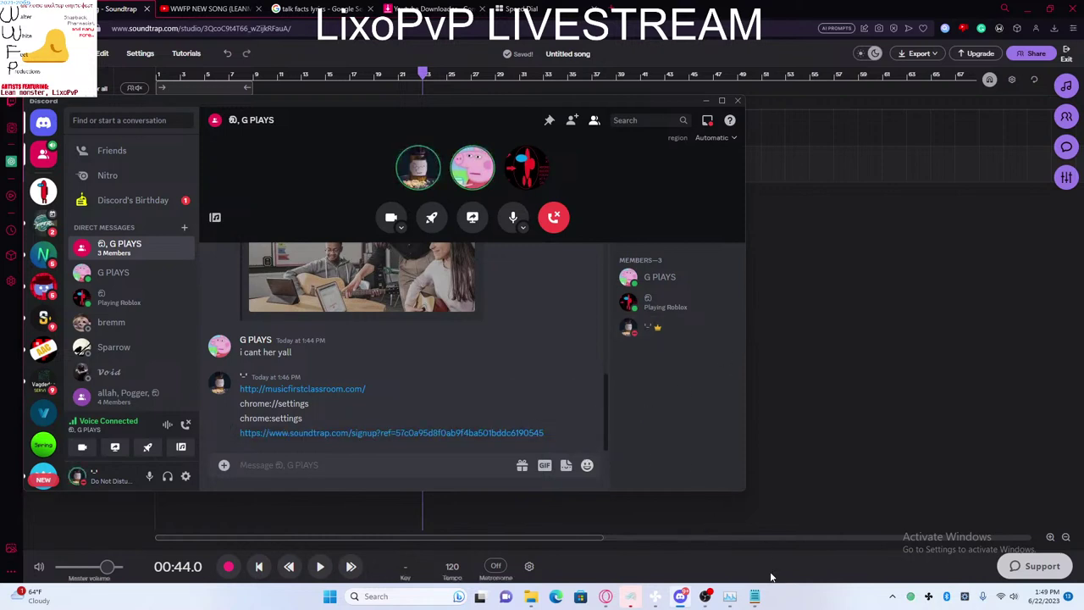
Step: Review the browser's list of recent downloads
left_click(1055, 30)
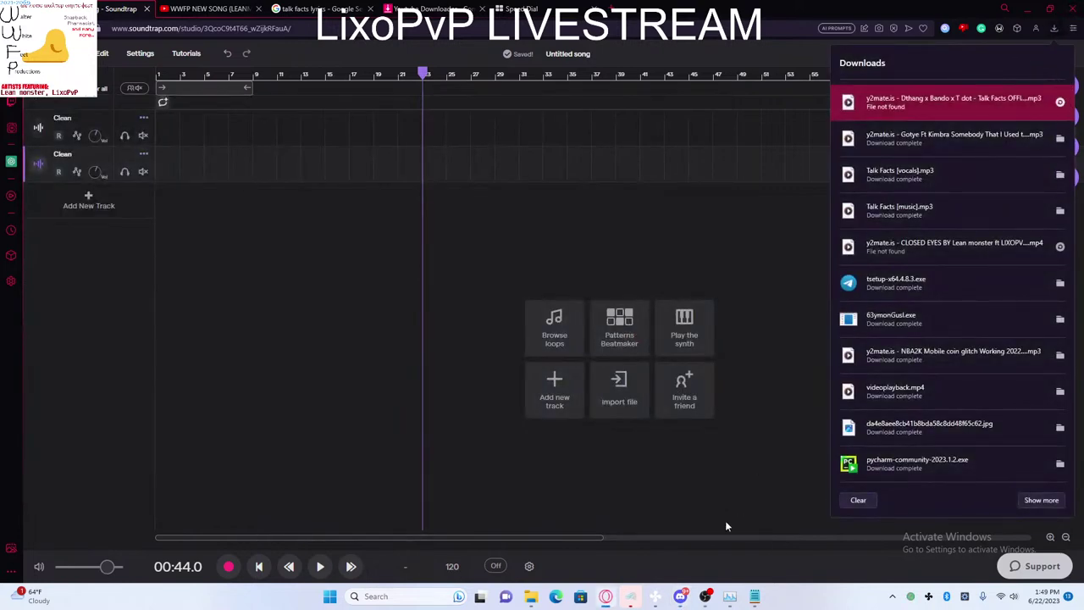
left_click(687, 596)
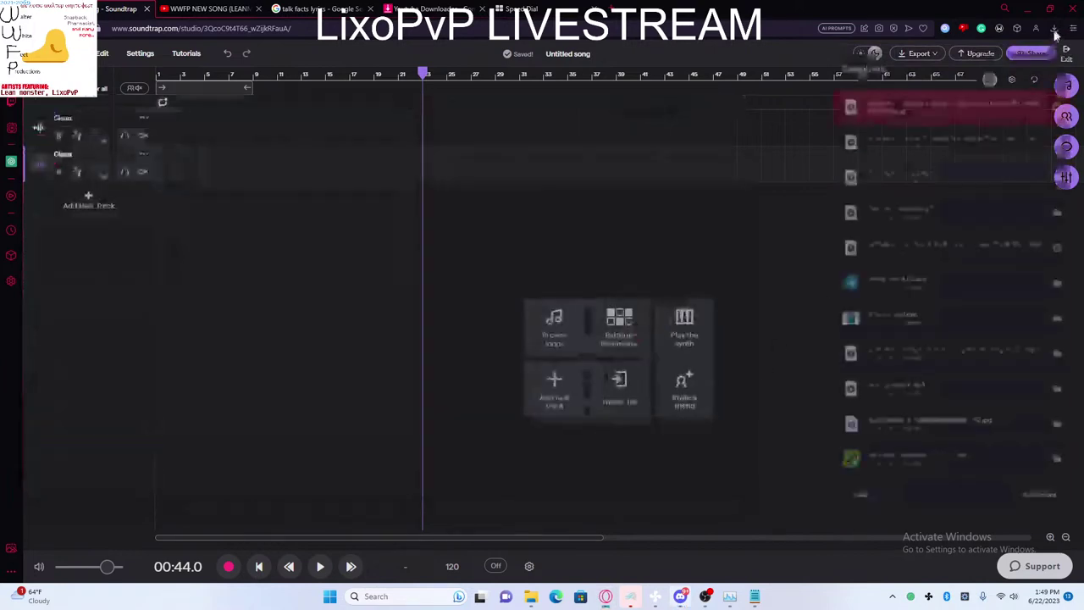
left_click(1055, 28)
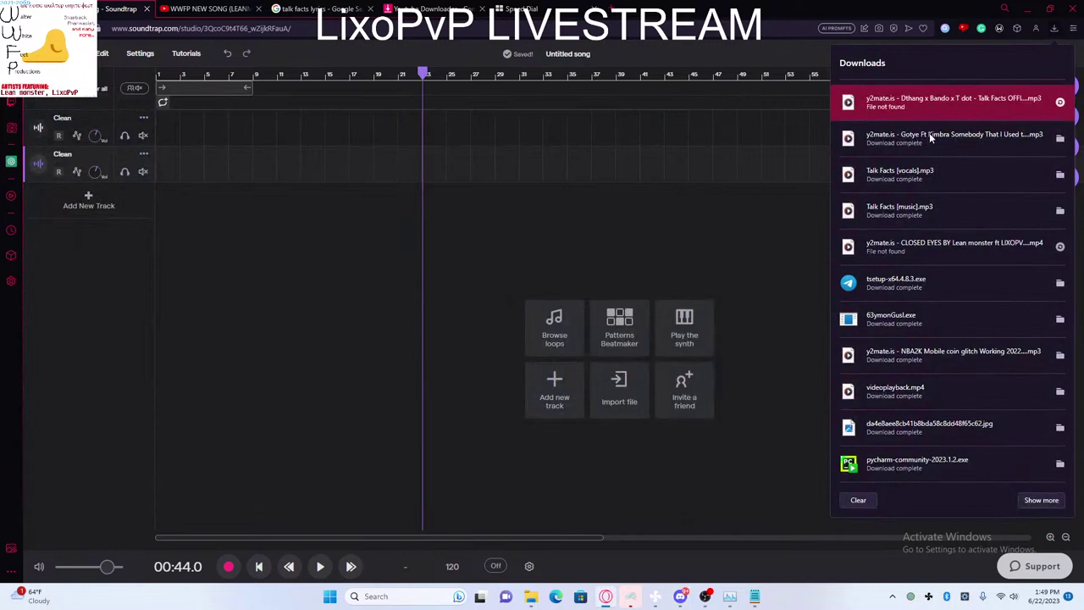
Step: Open the Downloads folder in File Explorer and delete the file 63ymonGusl.exe
left_click(530, 596)
mouse_move(530, 596)
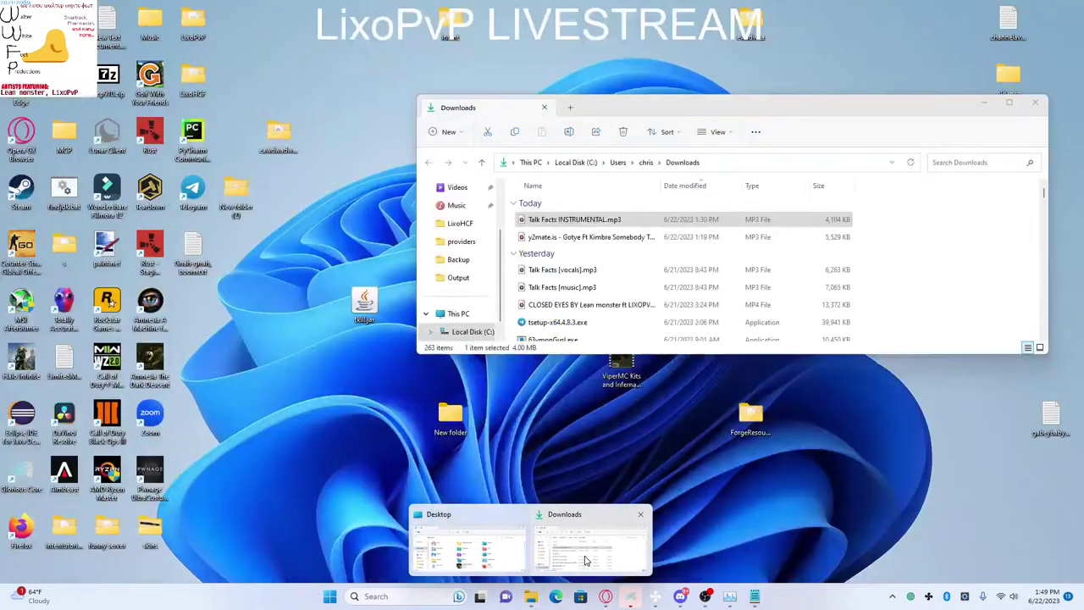
left_click(584, 561)
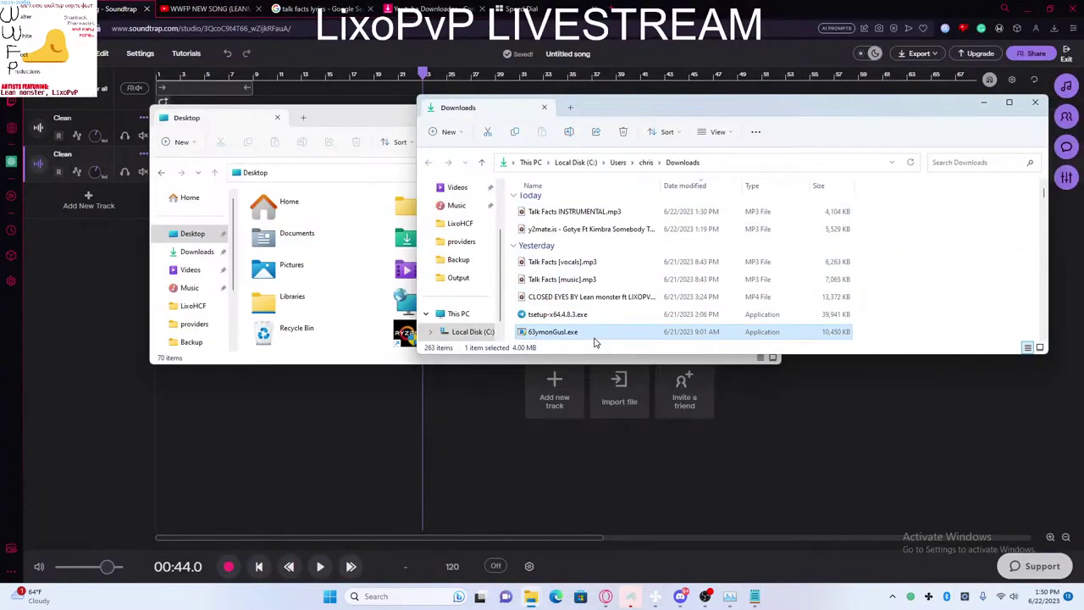
scroll(621, 254, "down", 1)
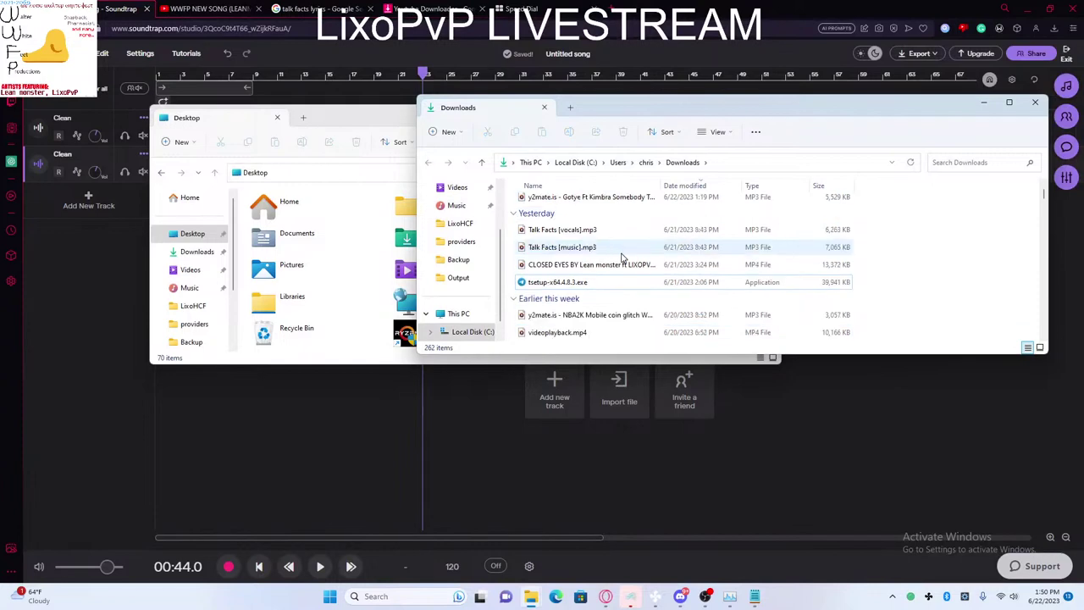
Step: Select Talk Facts INSTRUMENTAL.mp3 in the Downloads folder and close the separate Desktop folder window
scroll(621, 257, "up", 1)
left_click(745, 220)
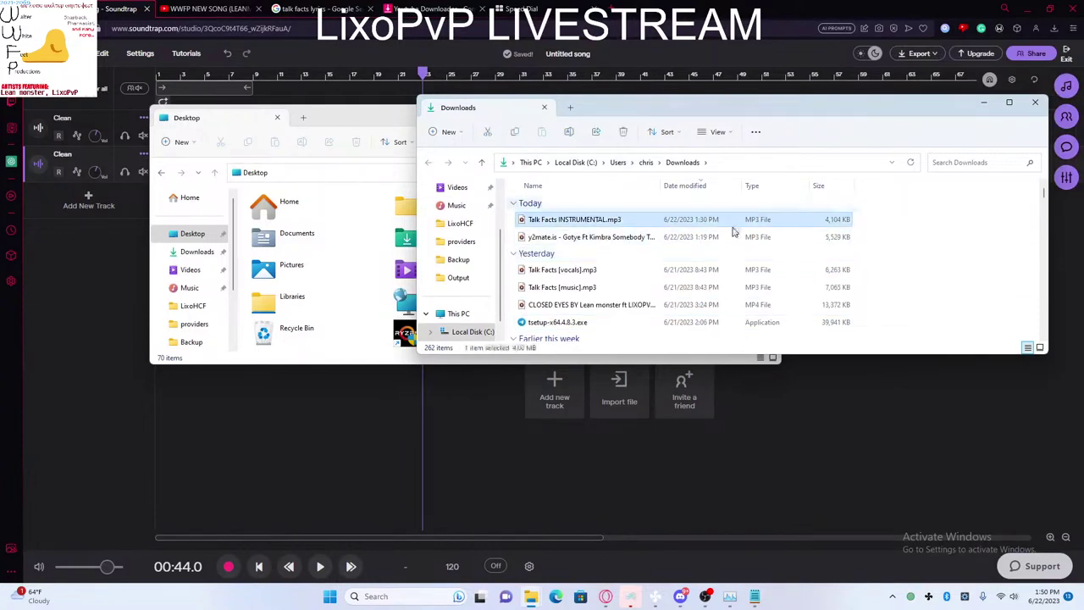
left_click(386, 144)
left_click(765, 111)
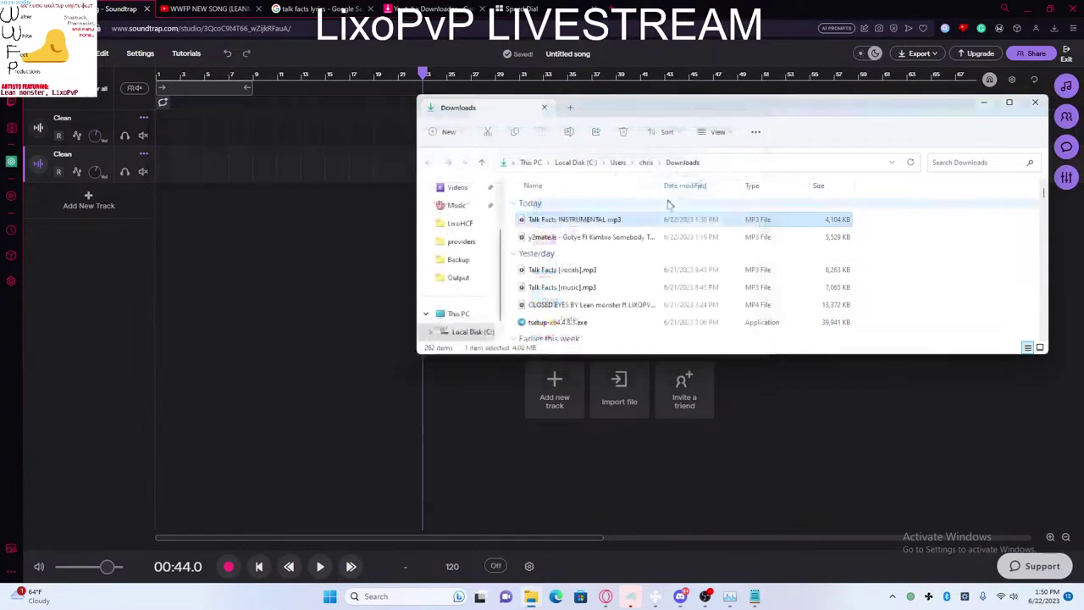
Step: Switch to OBS and move the Window Capture source above Display Capture in the Livestream scene
left_click(681, 596)
left_click(682, 596)
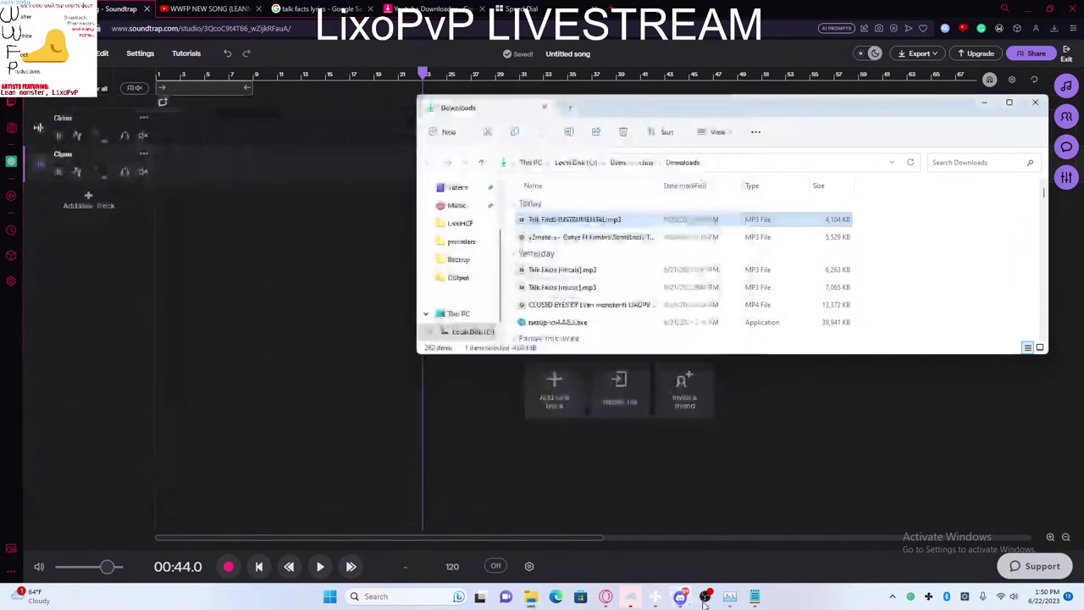
left_click(705, 597)
left_click(183, 486)
left_click(182, 452)
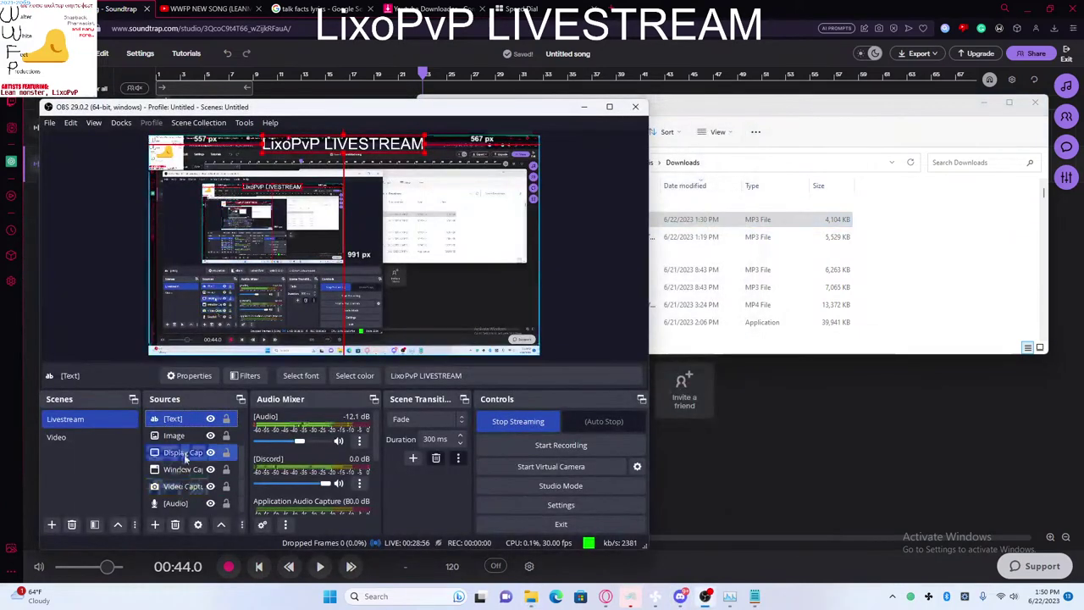
mouse_move(183, 470)
left_mouse_down()
mouse_move(188, 458)
mouse_move(175, 450)
left_mouse_up()
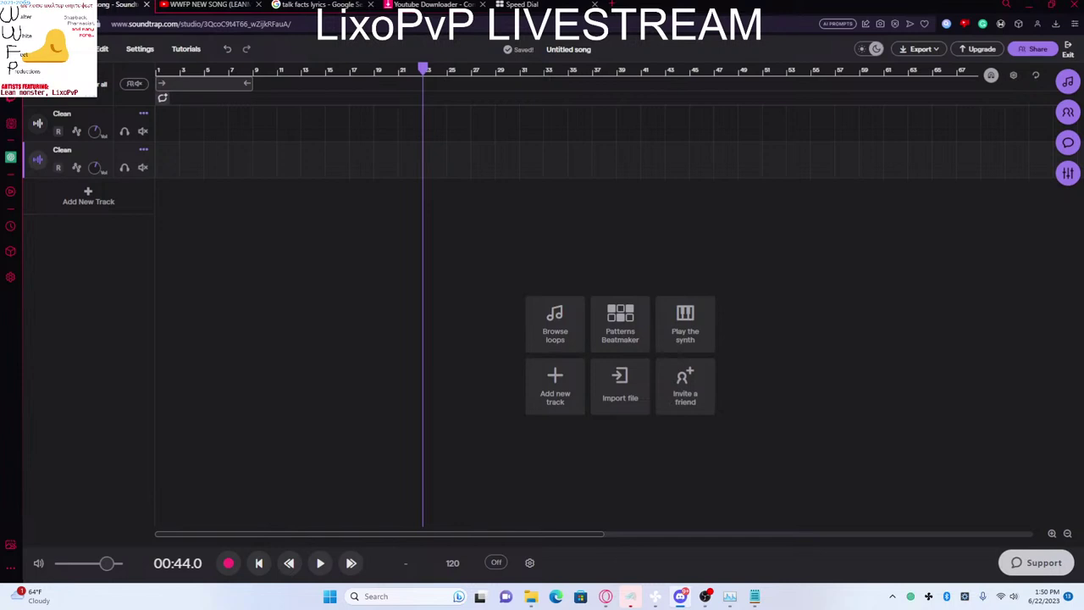
Step: Import Talk Facts INSTRUMENTAL.mp3 into the first track of the Soundtrap project, starting at bar 1
left_click(354, 524)
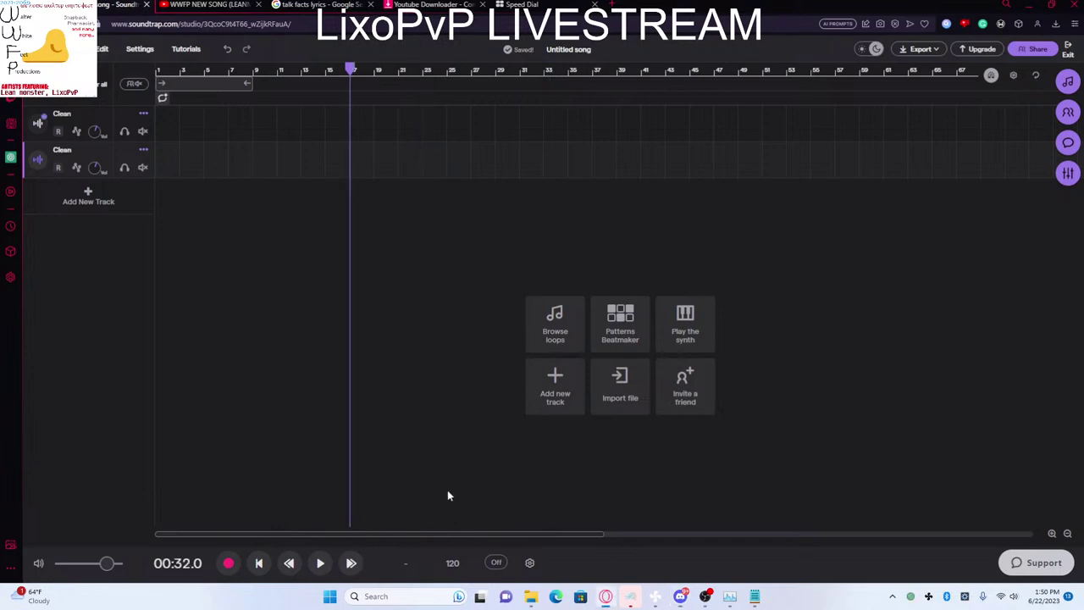
left_click_drag(182, 73, 395, 165)
key("Return")
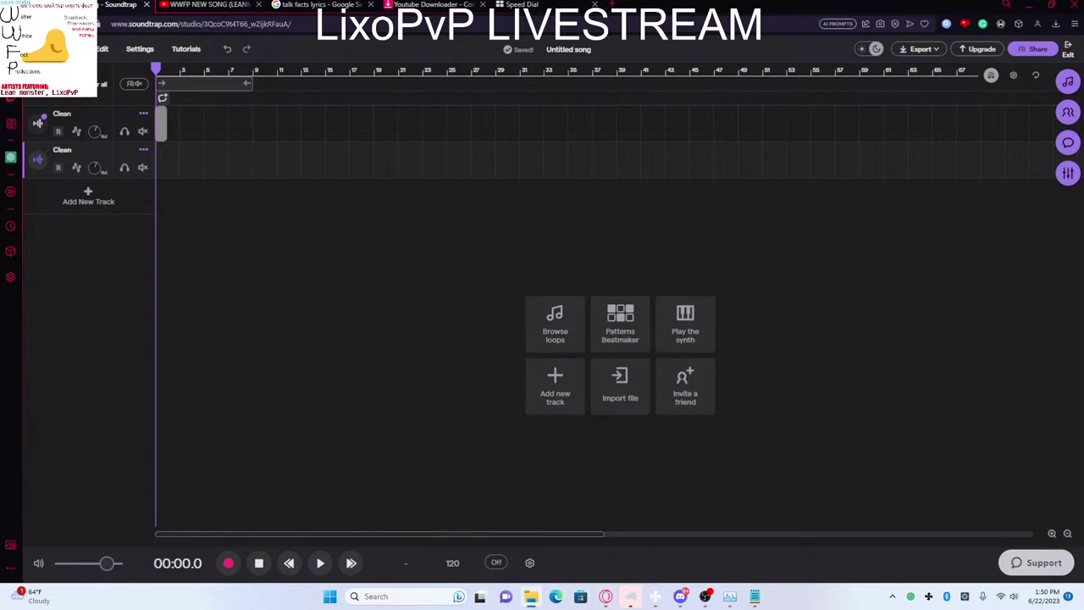
left_click_drag(161, 117, 183, 134)
left_click(206, 177)
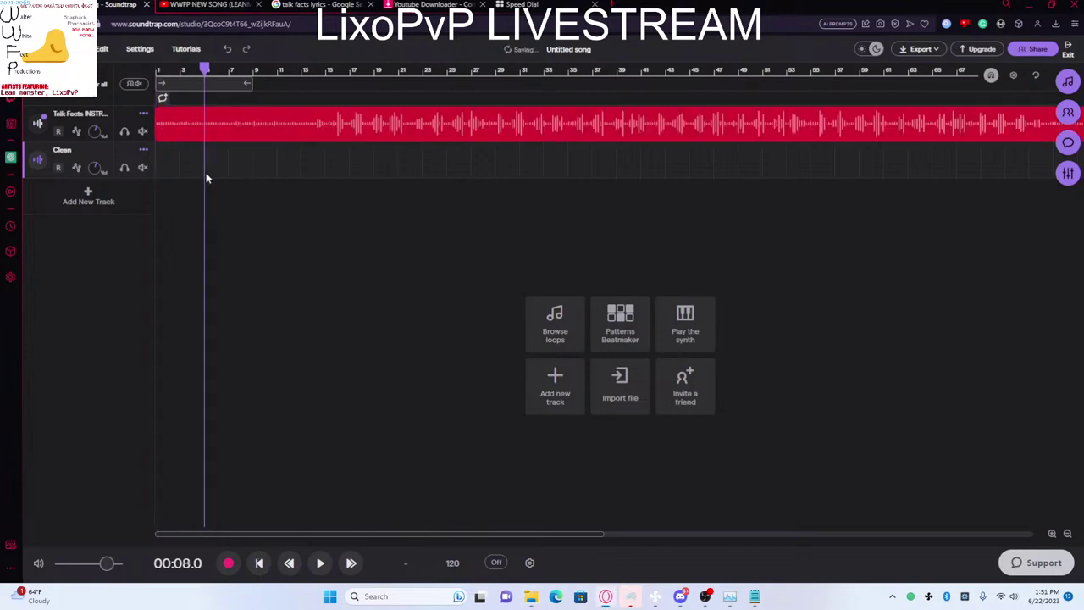
Step: Return the playhead to the start and listen to the opening of the imported instrumental
left_click(158, 94)
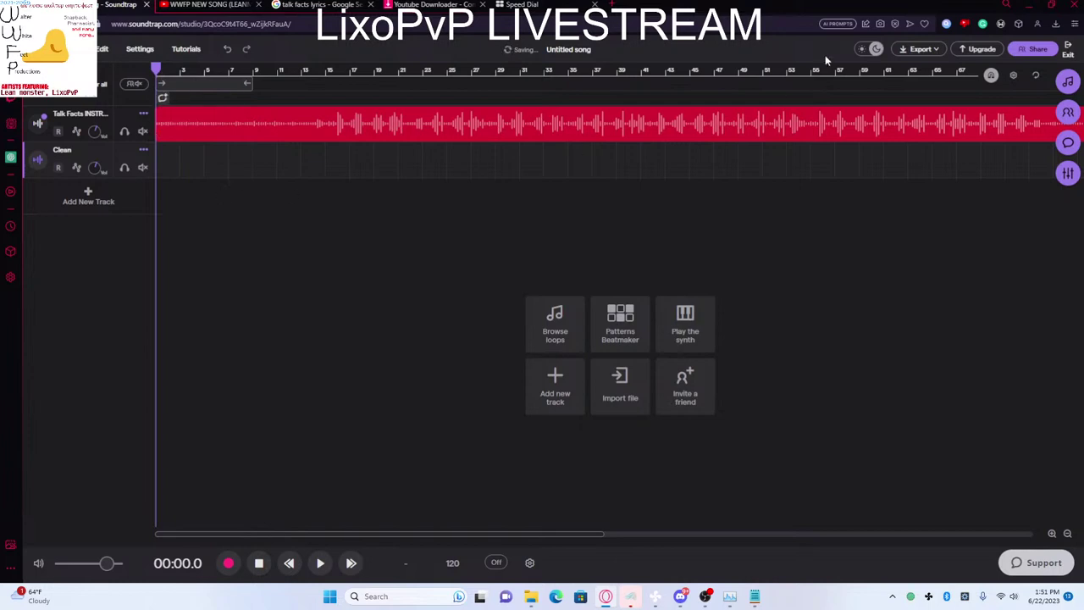
key("space")
key("space")
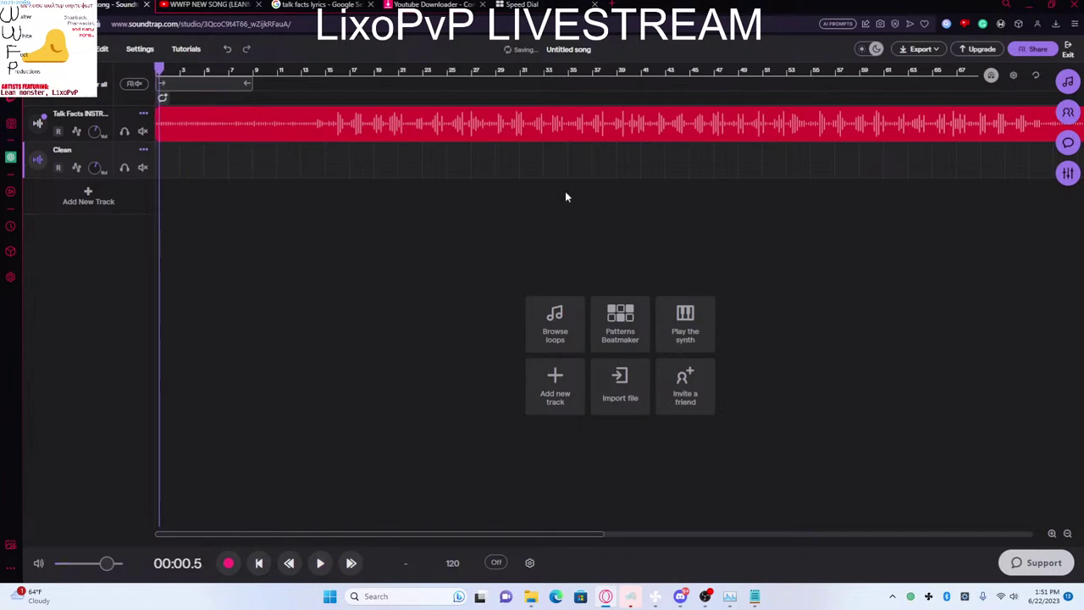
key("space")
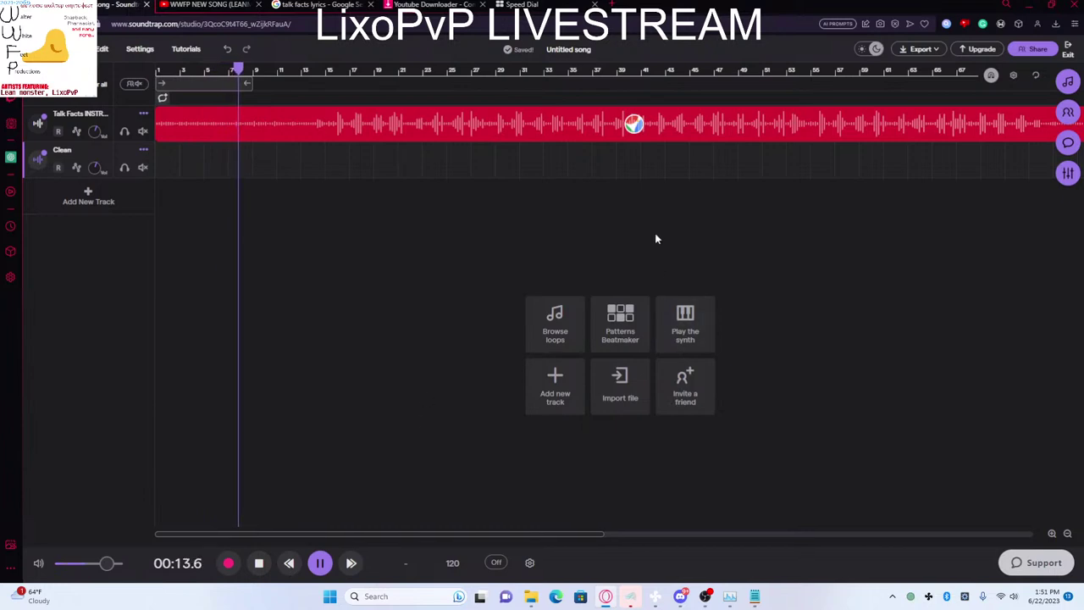
left_click(771, 149)
key("space")
key("space")
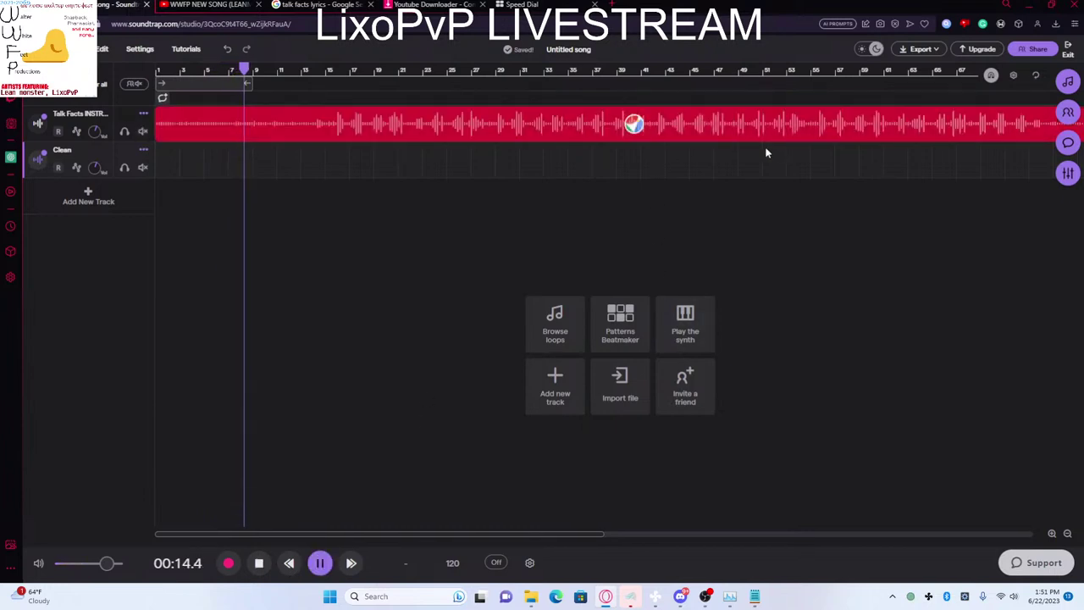
key("space")
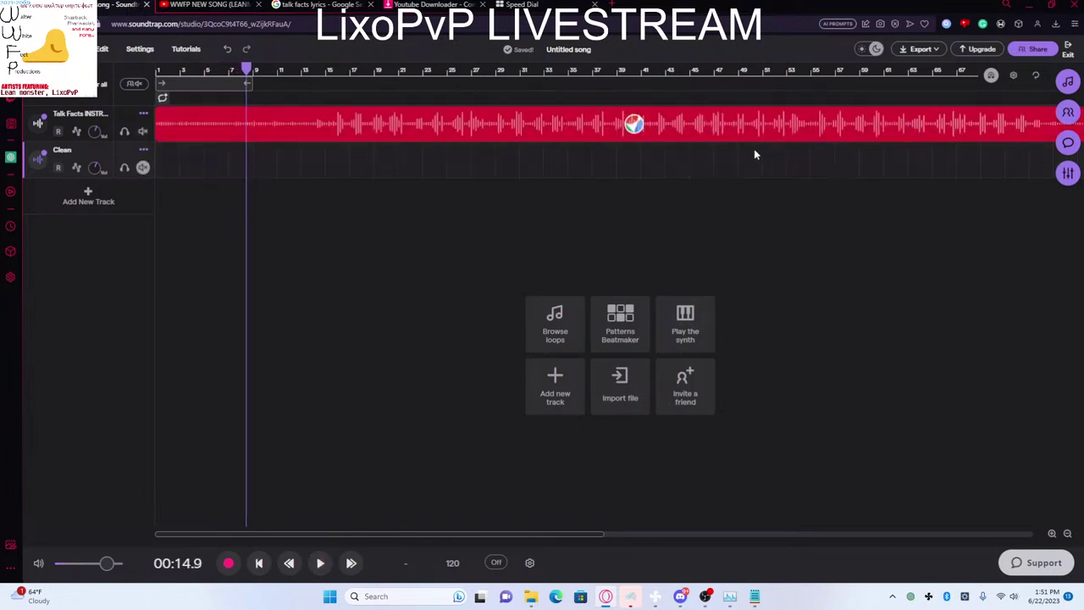
Step: Listen to short passages of the instrumental near 00:24 and around 02:00
right_click(218, 124)
key("Escape")
key("space")
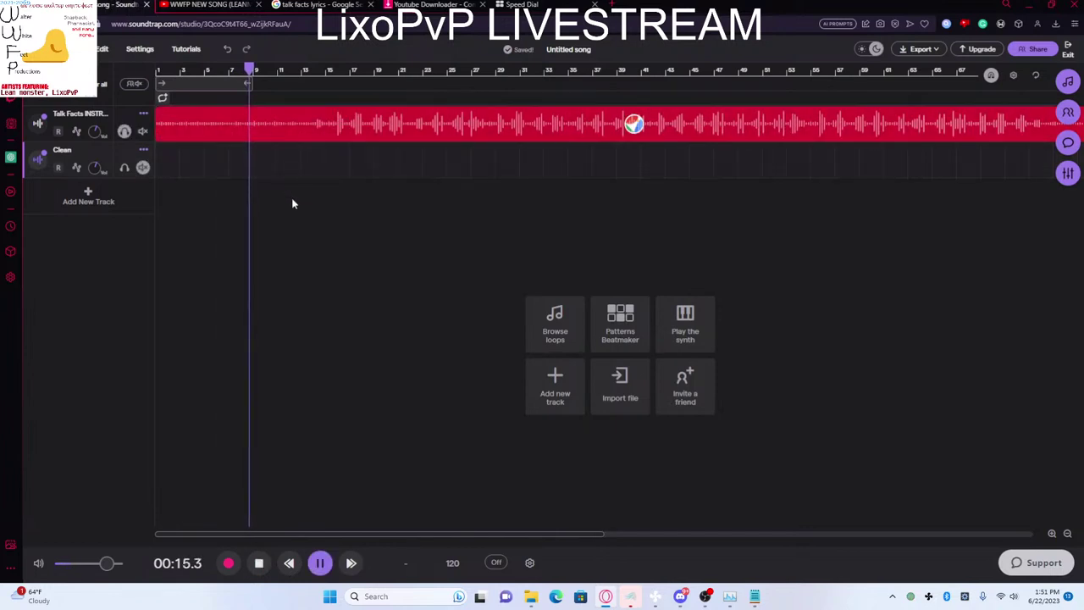
left_click(298, 202)
key("space")
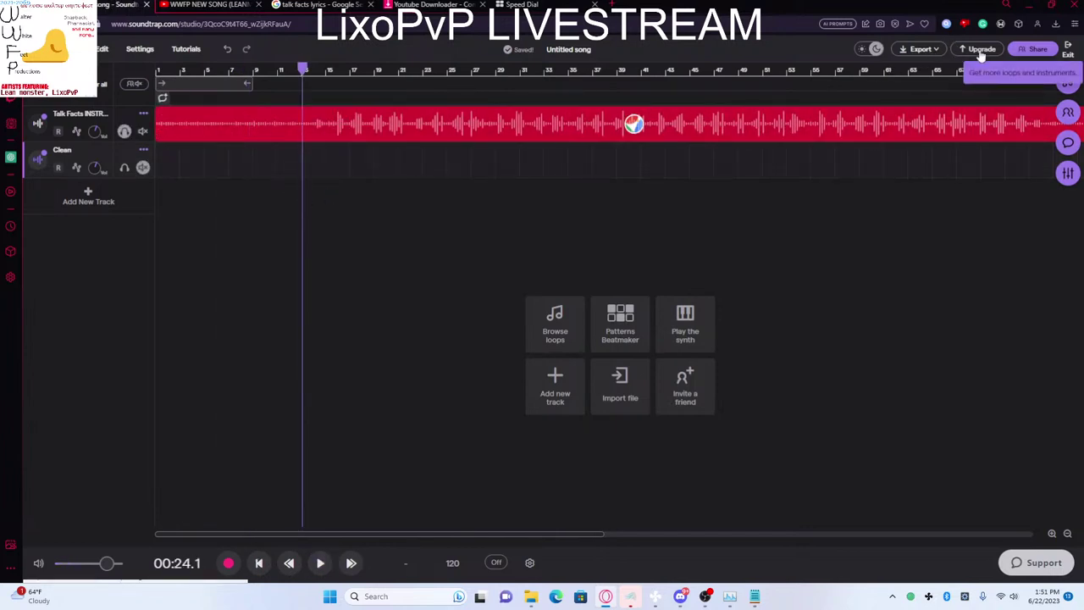
key("space")
key("space")
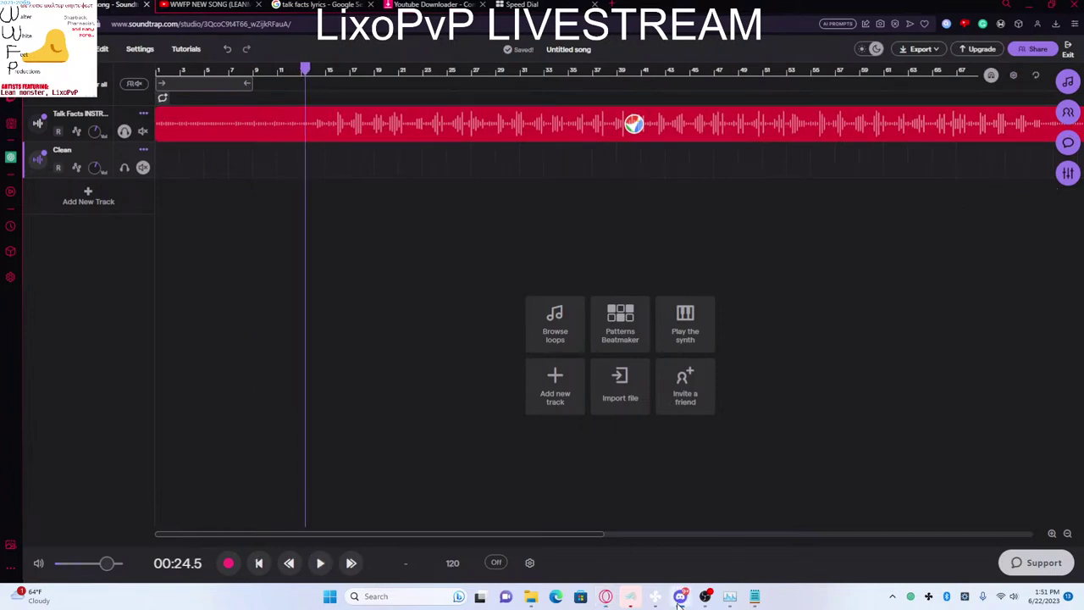
left_click(863, 450)
key("space")
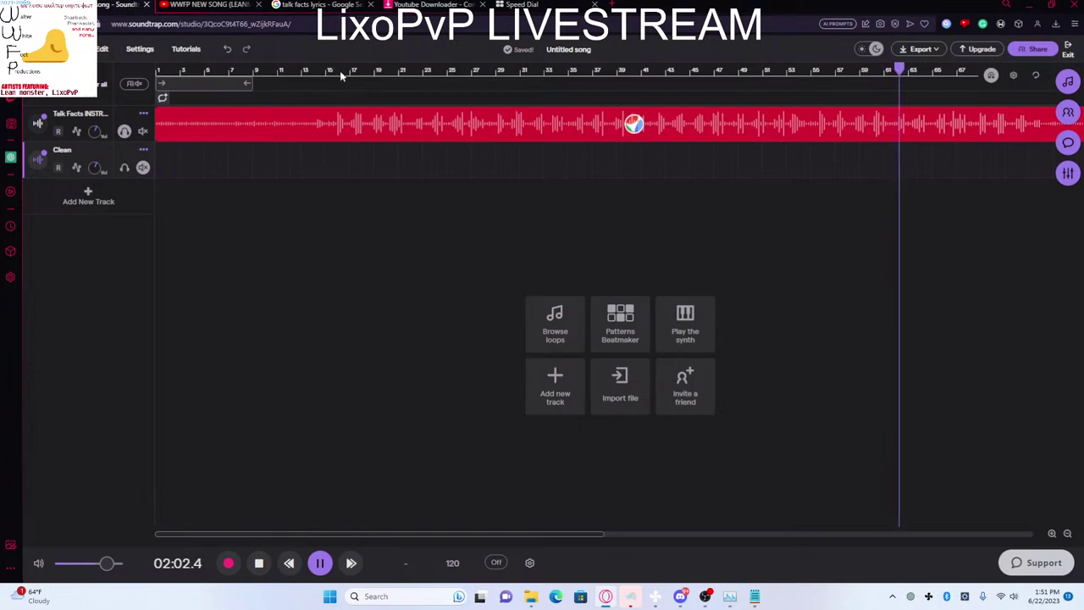
key("space")
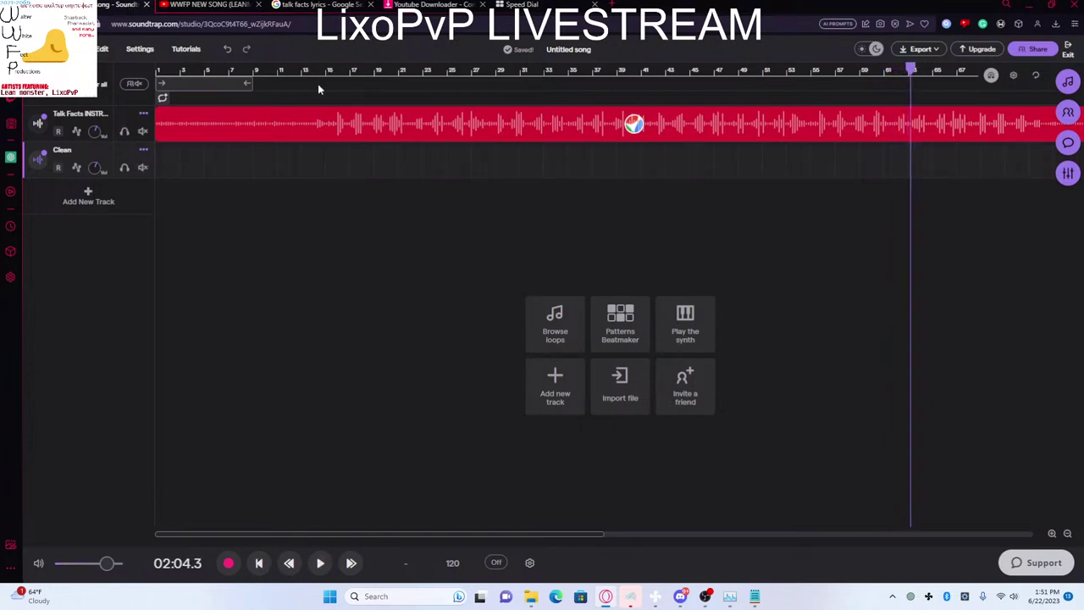
Step: Delete the instrumental region from the first track and return the playhead to the start
left_click(311, 113)
right_click(311, 118)
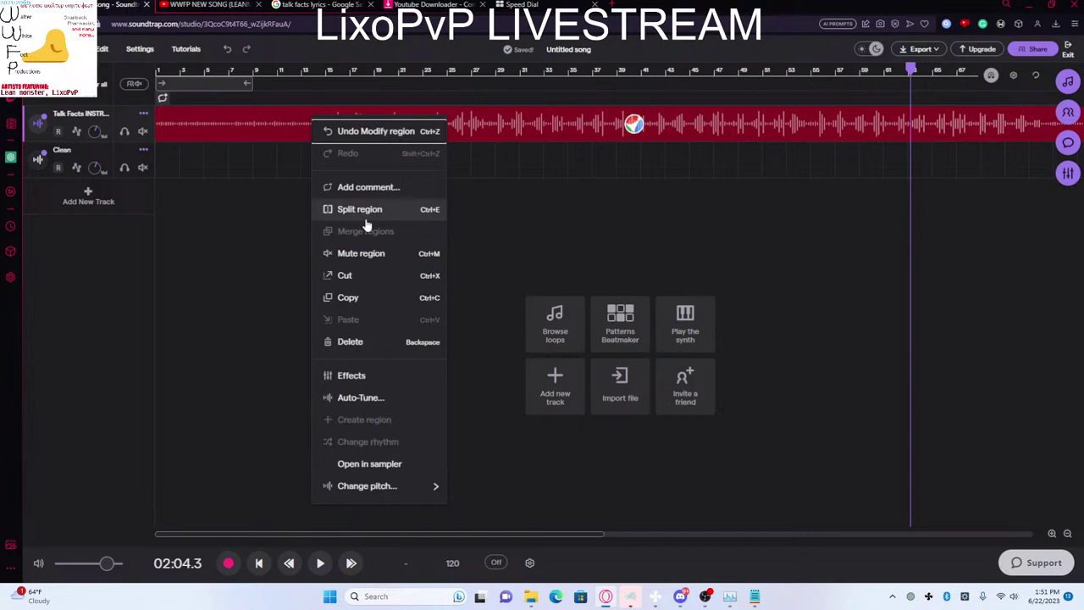
left_click(348, 342)
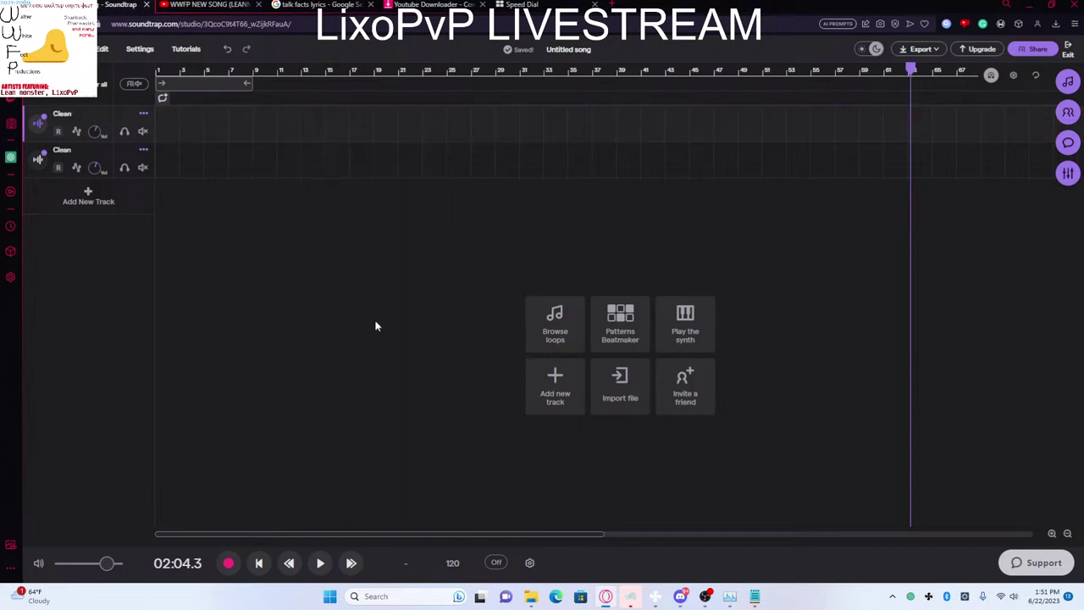
left_click(161, 78)
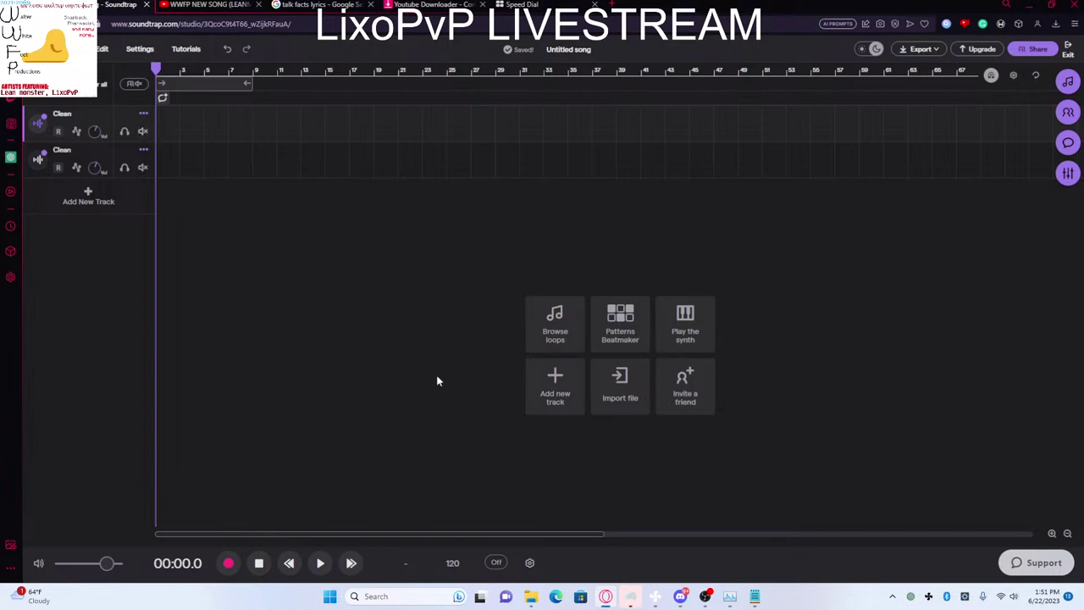
left_click(704, 598)
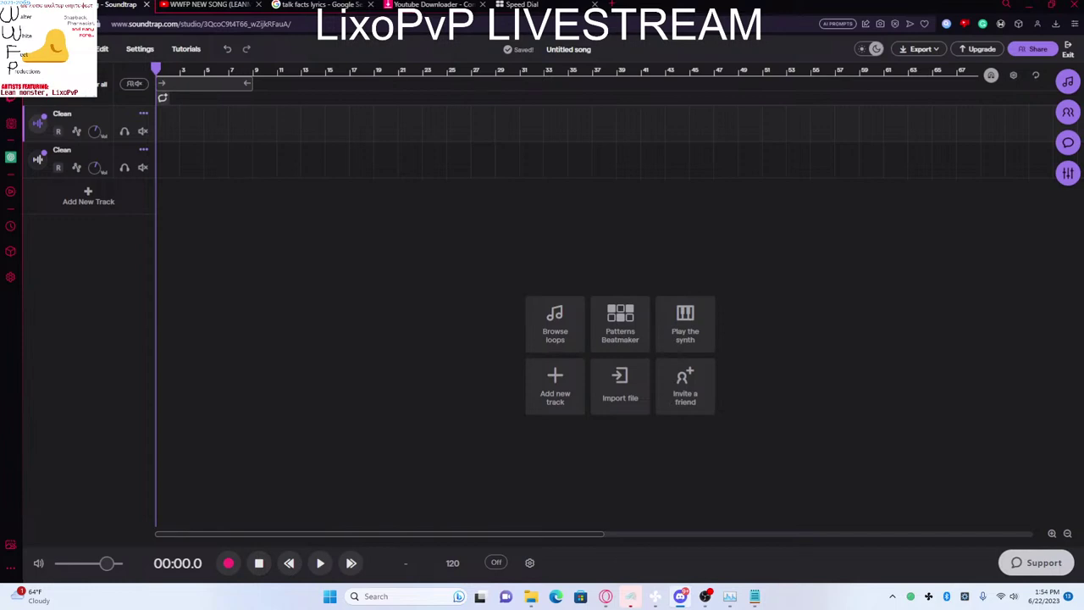
key("space")
key("space")
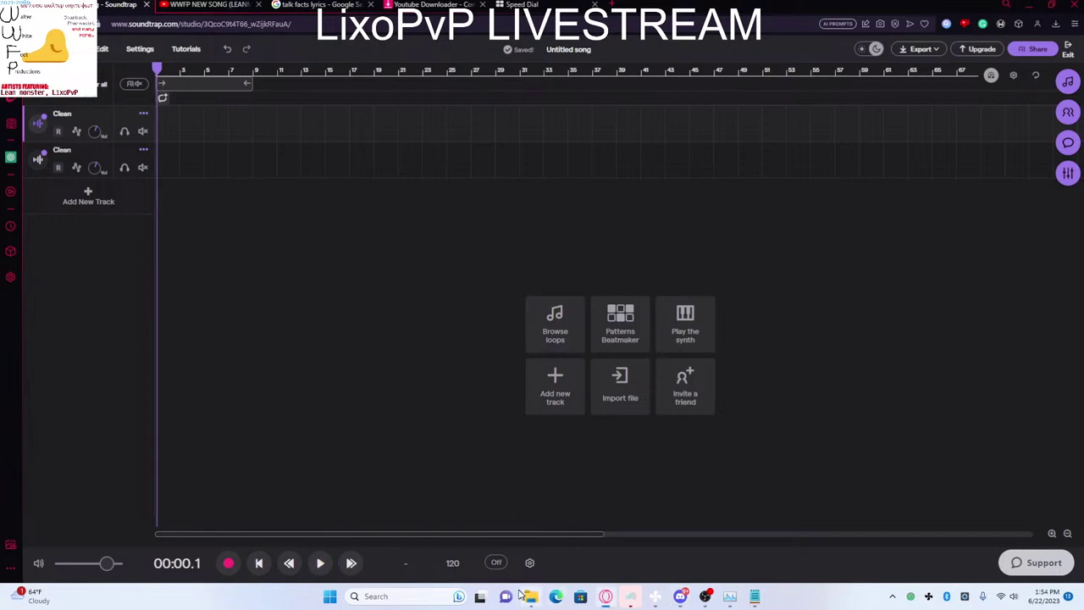
key("End")
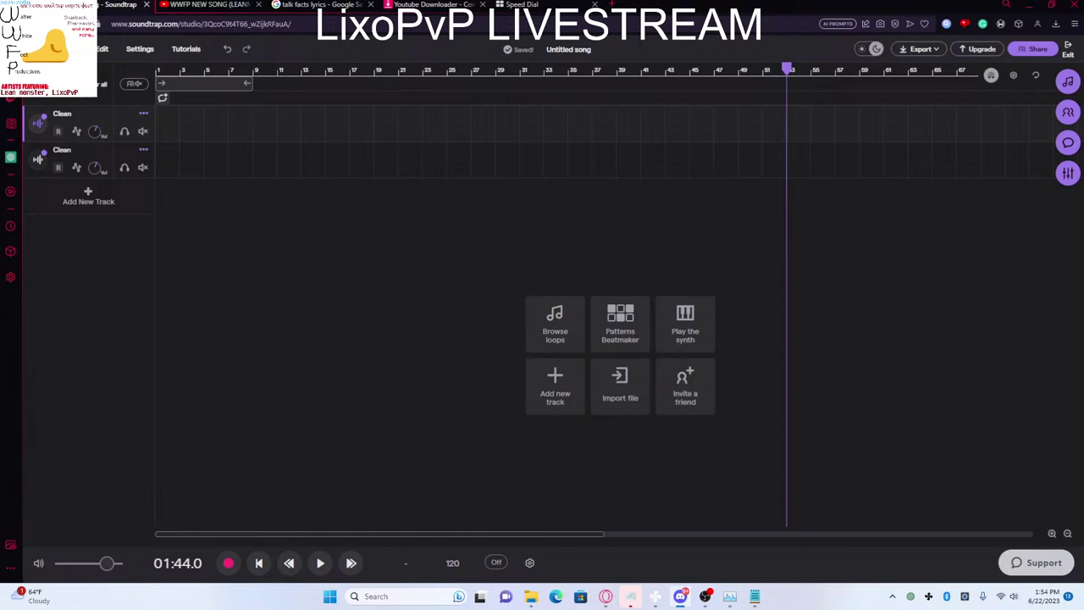
left_click(158, 66)
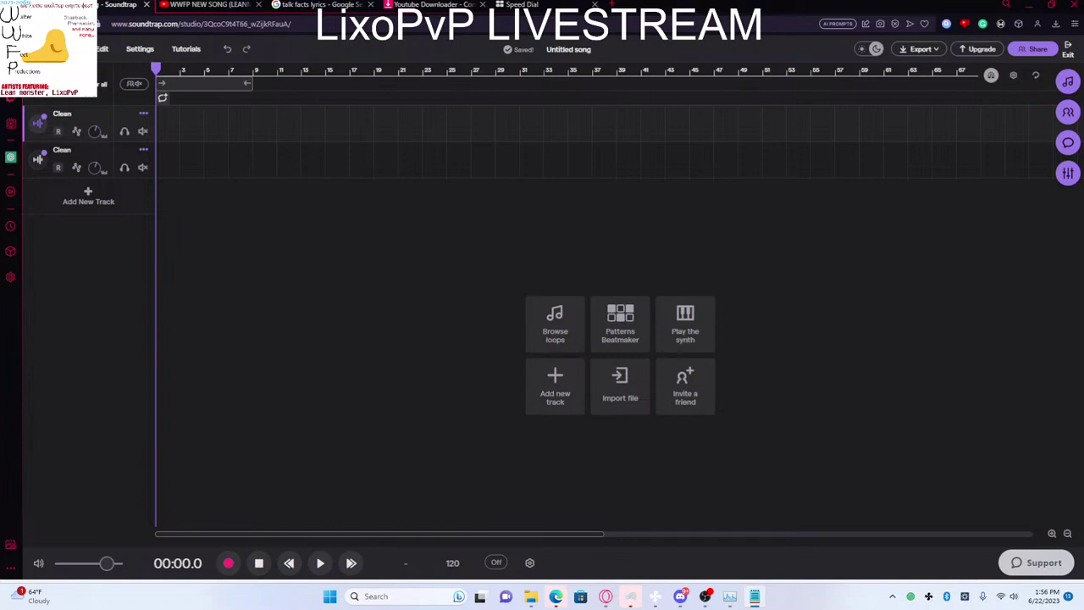
Step: Search YouTube for "talk facts lyrics" and open the video Dthang x Bando x Tdot - Talk Facts (Lyrics) by life plus lyrics
key("ctrl+Tab")
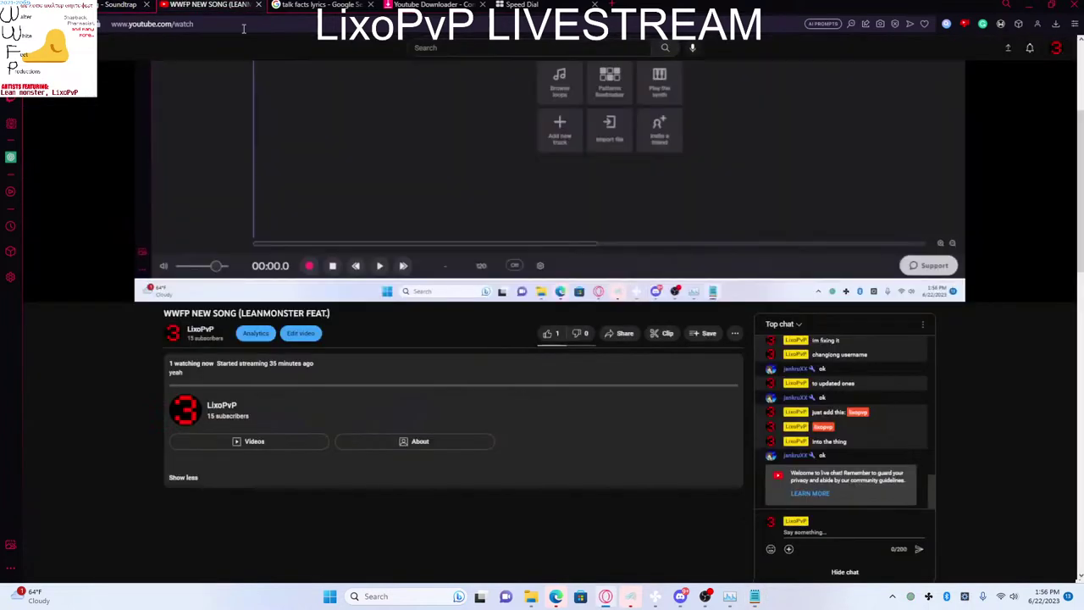
left_click(459, 49)
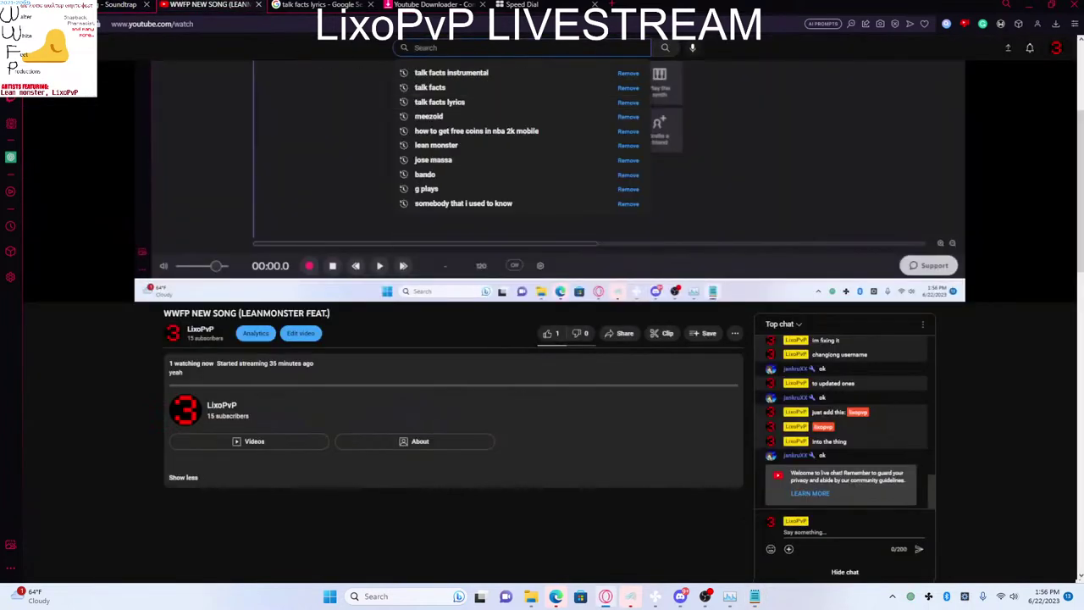
type("talk facts")
key("Down")
key("Down")
key("Down")
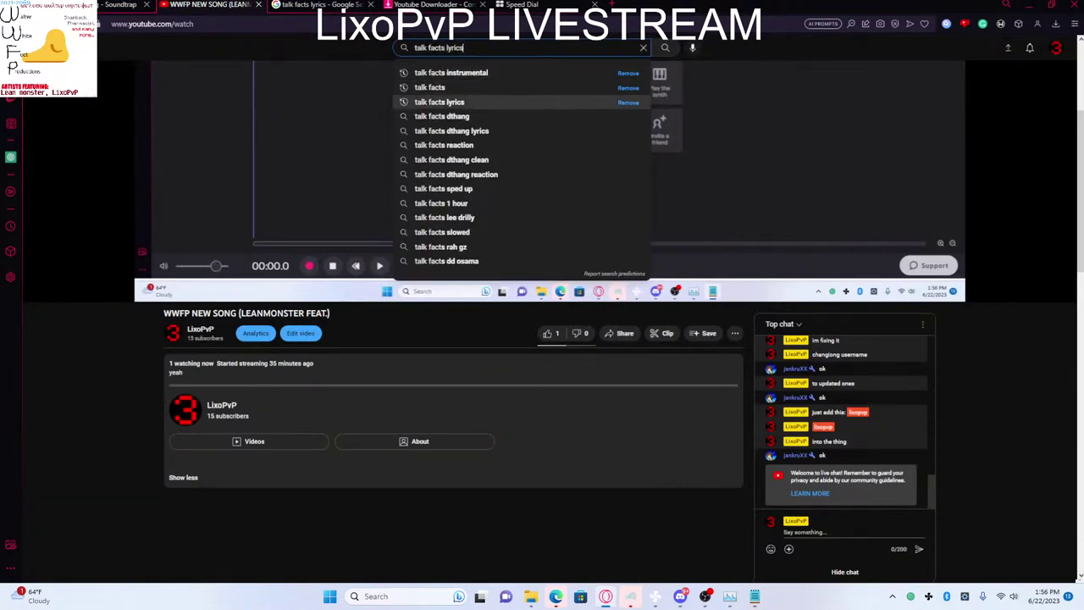
key("Return")
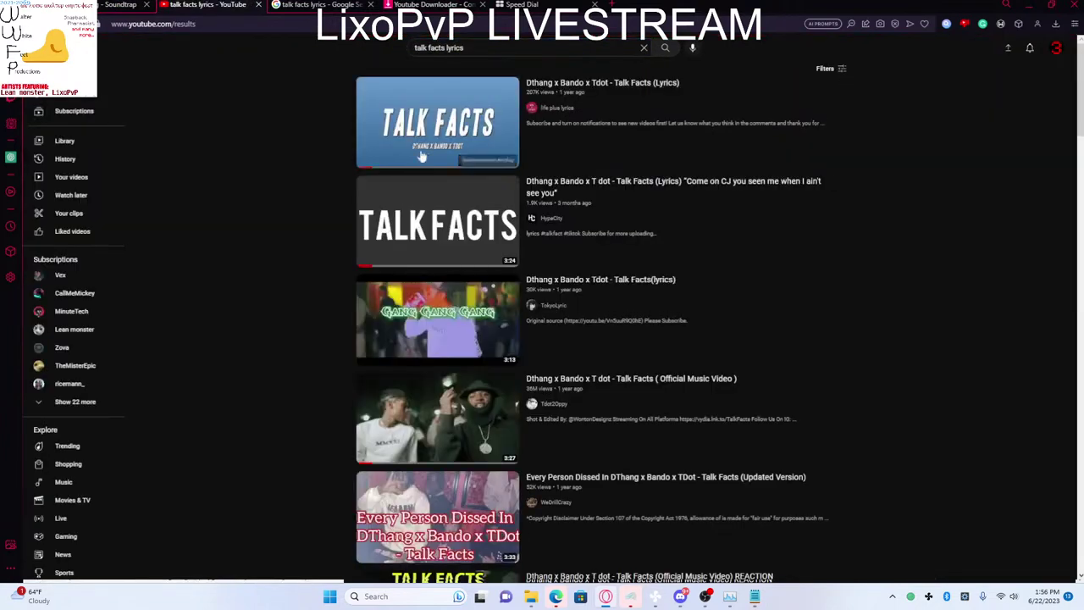
left_click(417, 157)
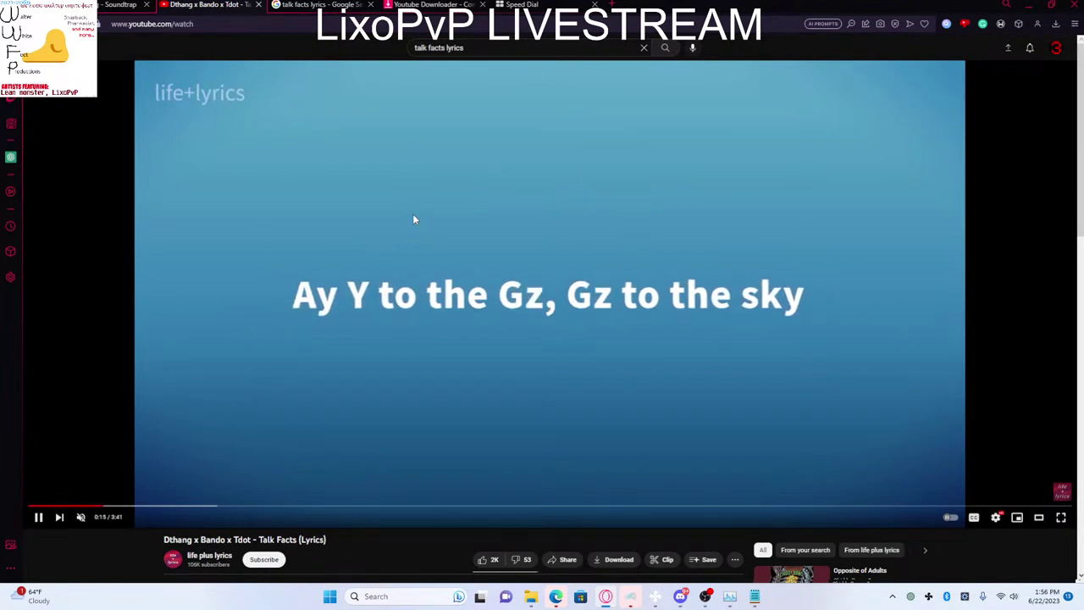
Step: Pause the Talk Facts lyric video and look through the comments below it
key("Up")
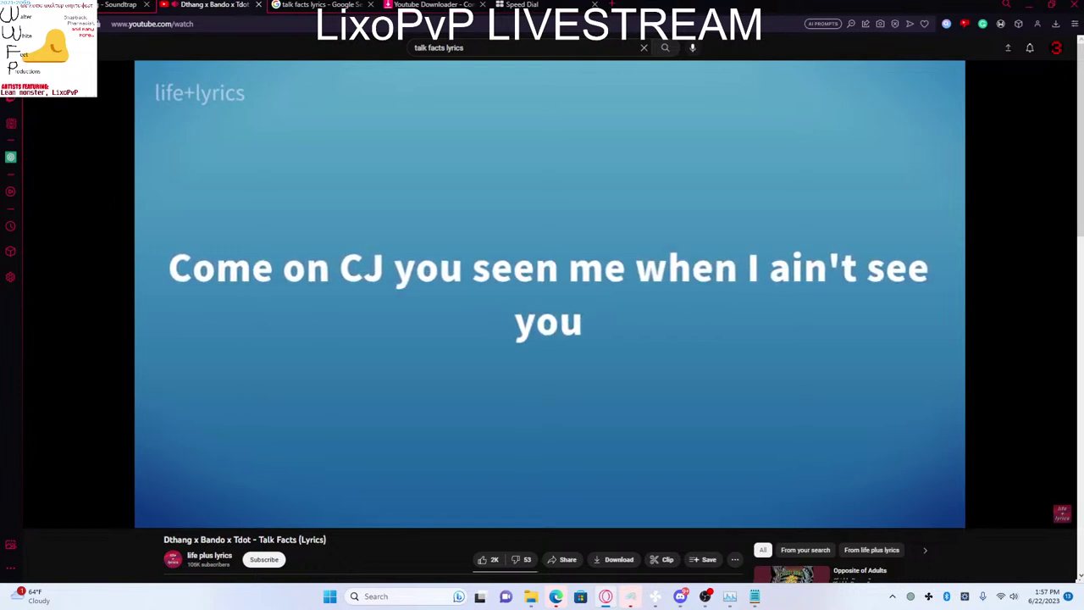
left_click(459, 178)
scroll(458, 178, "down", 5)
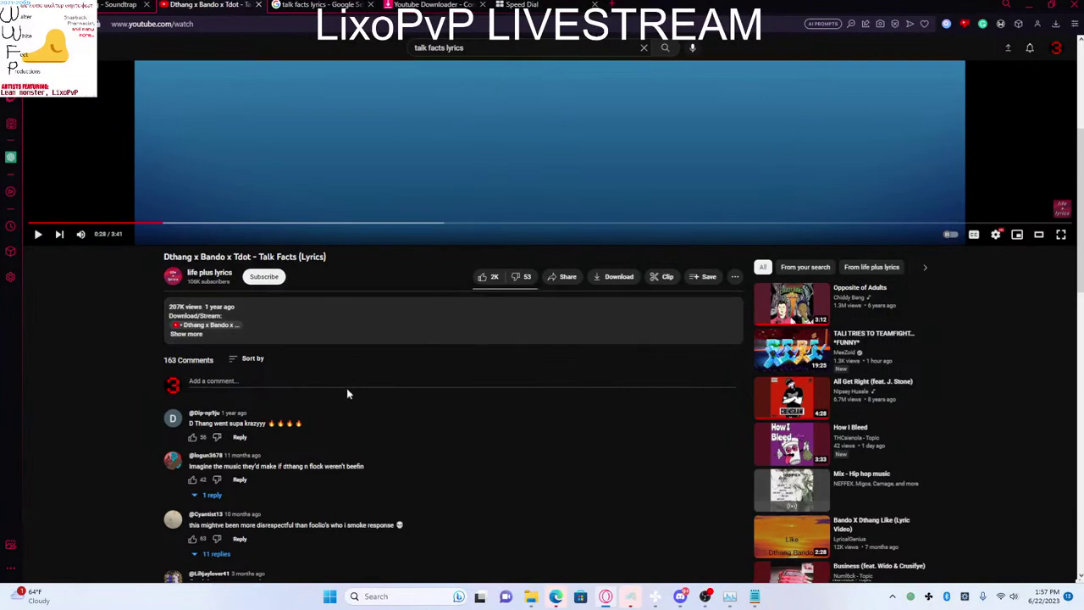
scroll(377, 218, "down", 3)
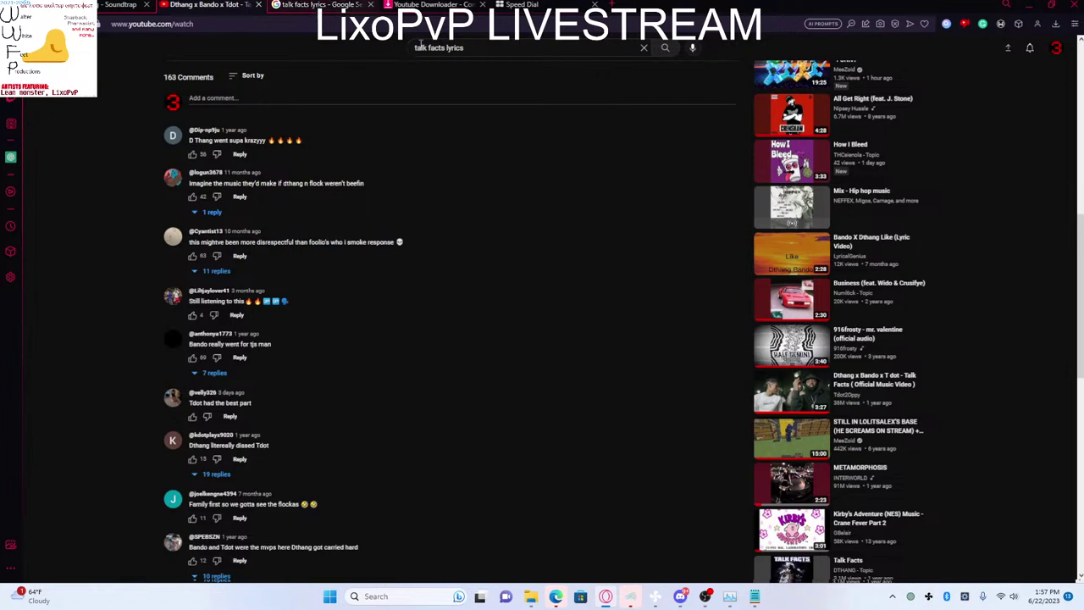
scroll(350, 216, "up", 6)
Step: Go back to the Soundtrap project and briefly run playback from the start of the empty timeline
key("ctrl+1")
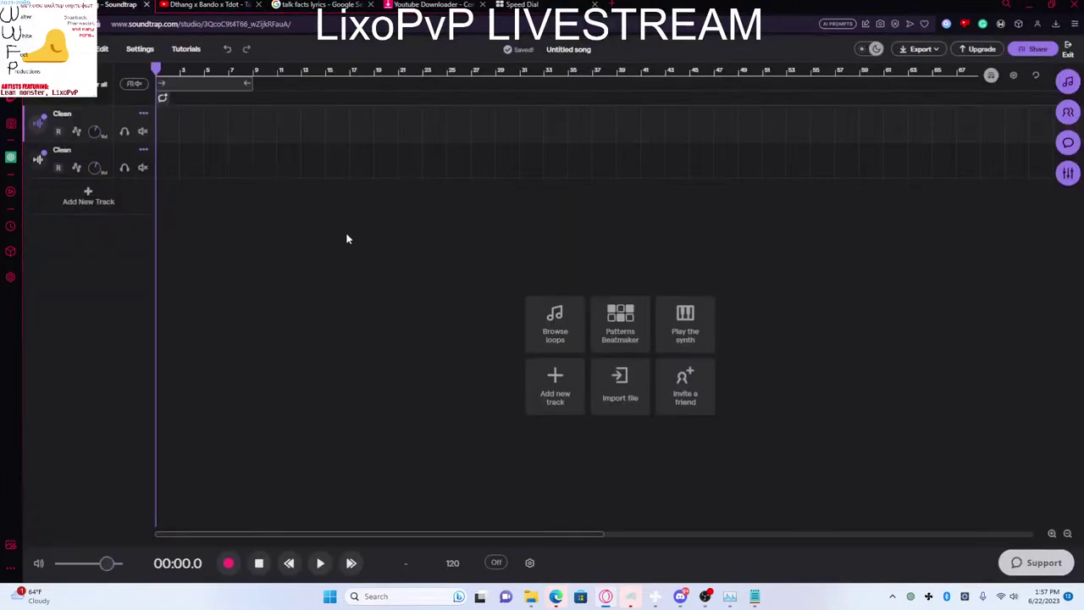
key("ctrl+2")
key("ctrl+1")
key("space")
key("space")
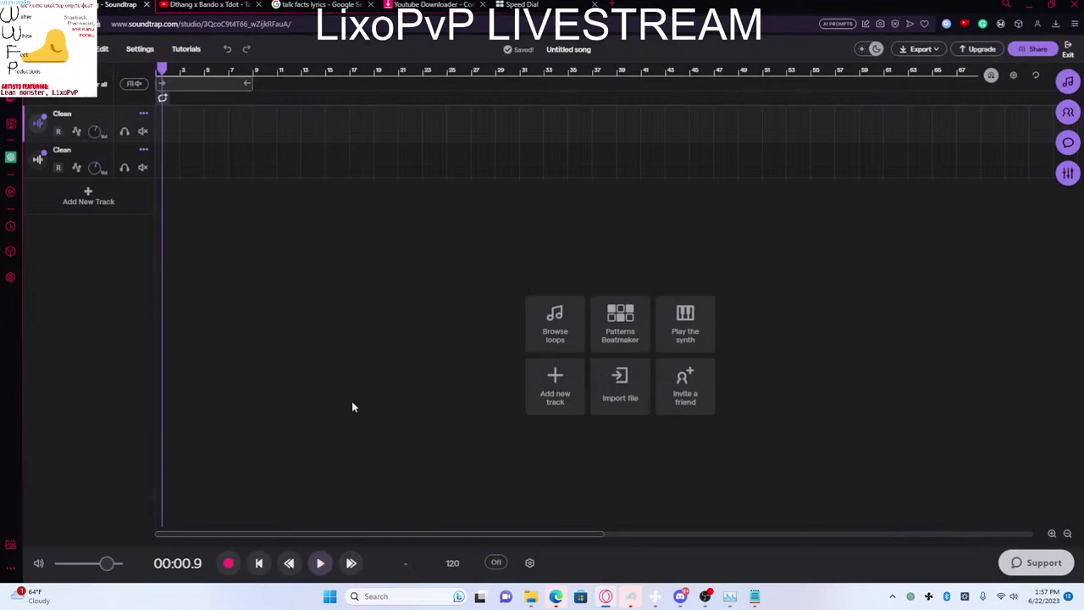
Step: Return the playhead to the start of the empty Soundtrap timeline
left_click(179, 78)
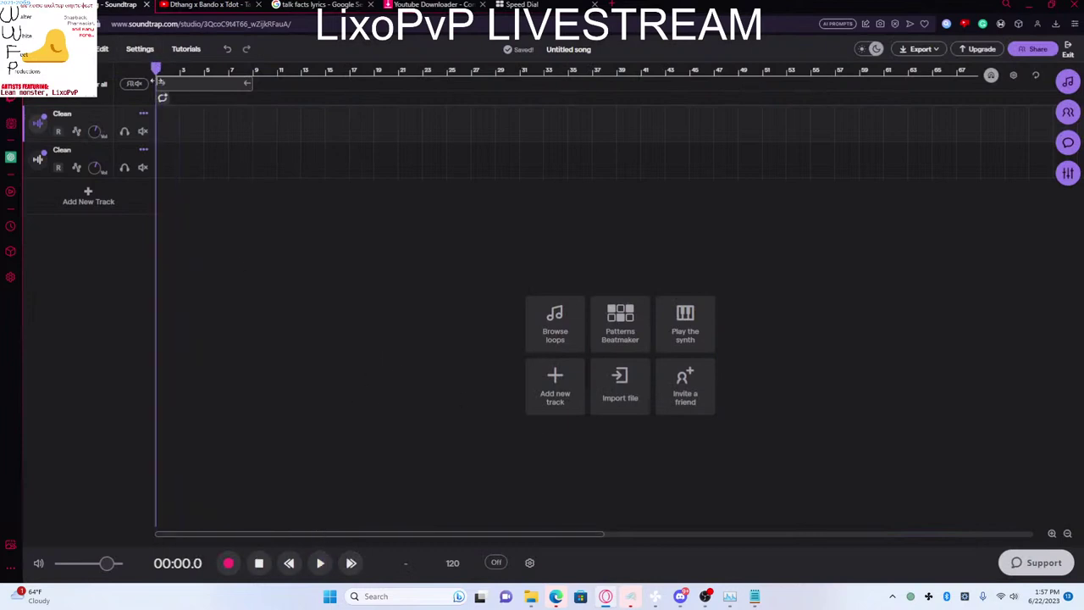
left_click_drag(193, 95, 149, 75)
left_click(182, 5)
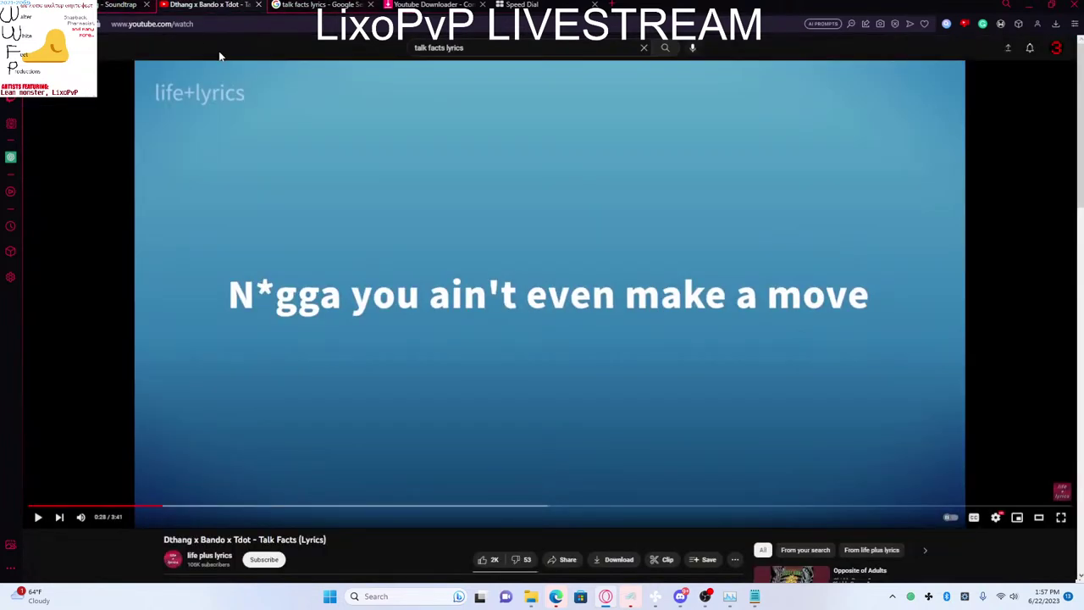
key("ctrl+Tab")
key("ctrl+Tab")
key("ctrl+Tab")
key("ctrl+Tab")
key("ctrl+Tab")
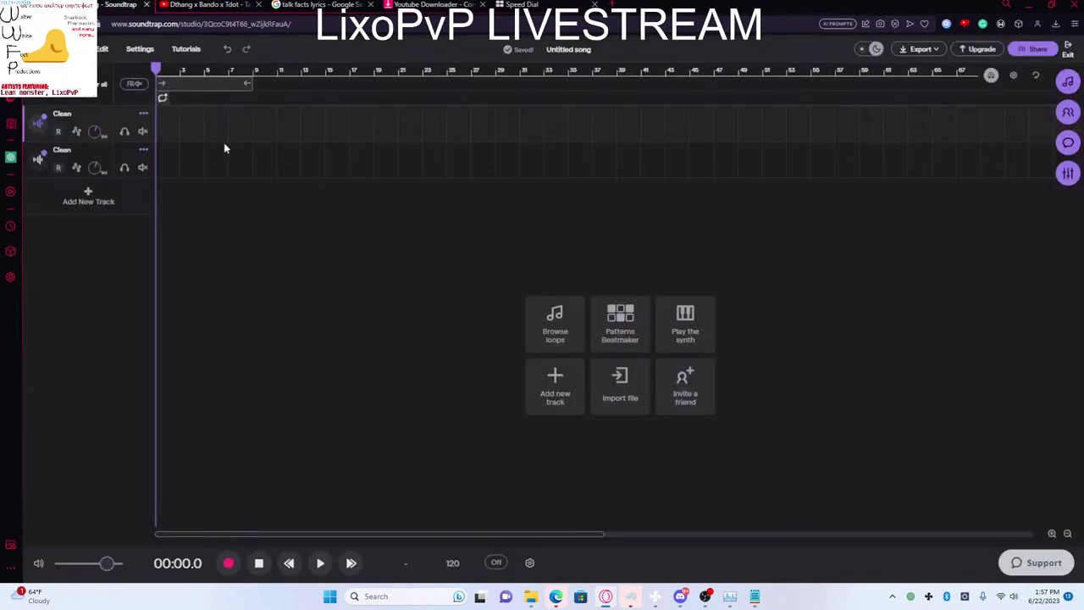
left_click_drag(157, 70, 130, 97)
key("ctrl+Tab")
scroll(321, 135, "down", 6)
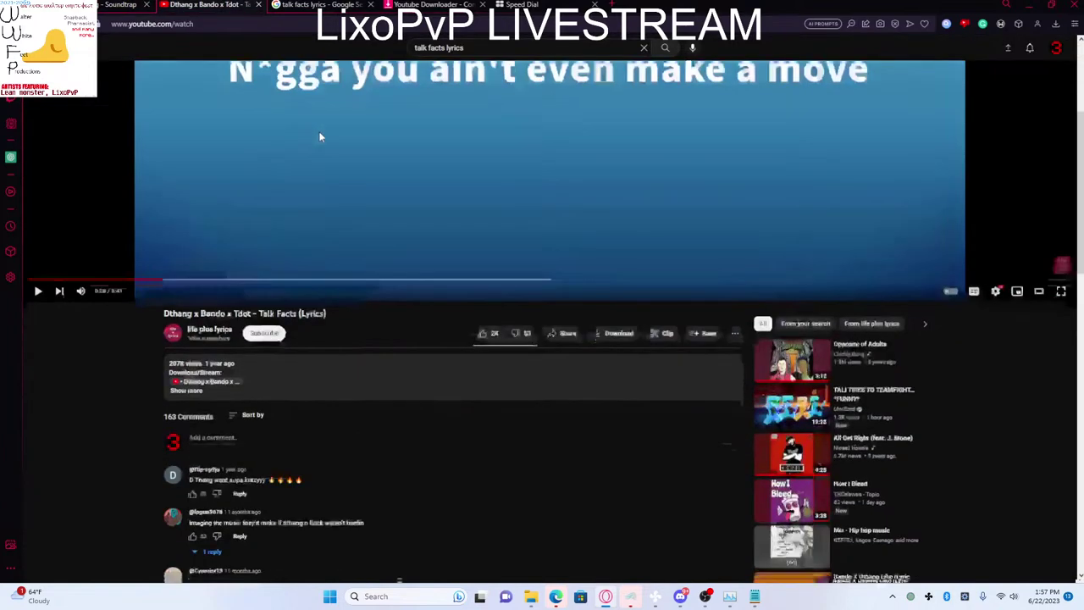
scroll(398, 140, "up", 1)
scroll(419, 141, "up", 5)
Step: Shorten the YouTube search text to "talk facts", look over its search suggestions and close them without running a search
left_click(474, 48)
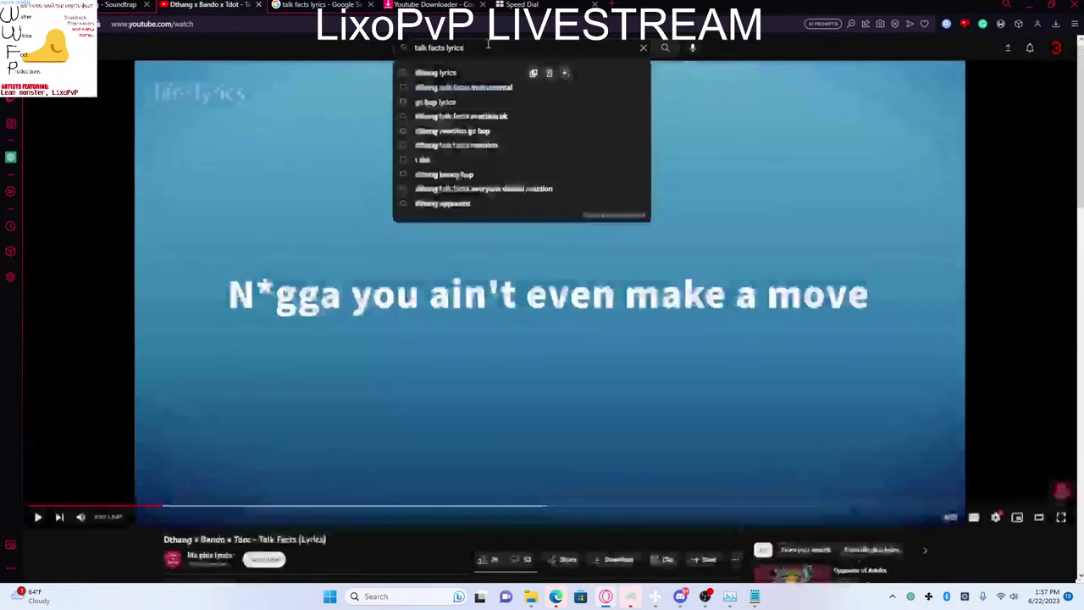
key("BackSpace")
key("BackSpace")
key("BackSpace")
key("BackSpace")
key("BackSpace")
key("BackSpace")
key("BackSpace")
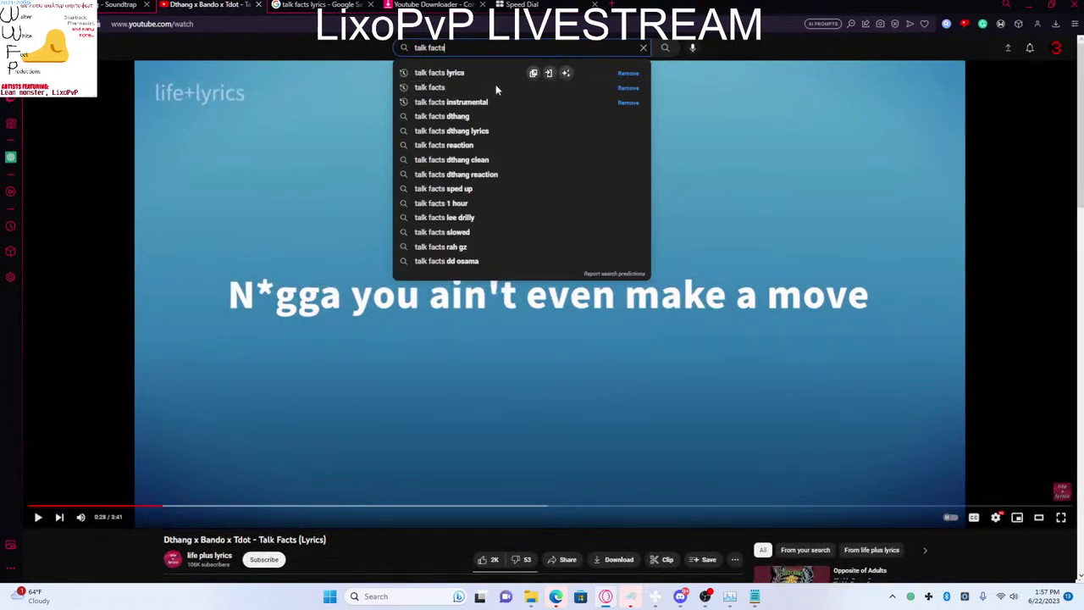
key("ctrl+shift+Tab")
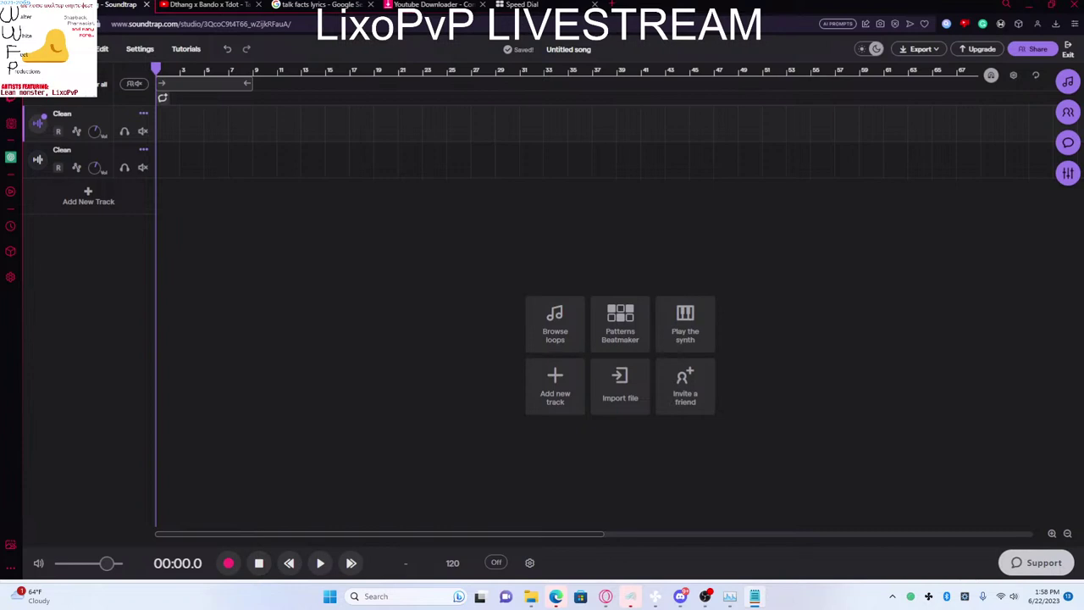
key("ctrl+Tab")
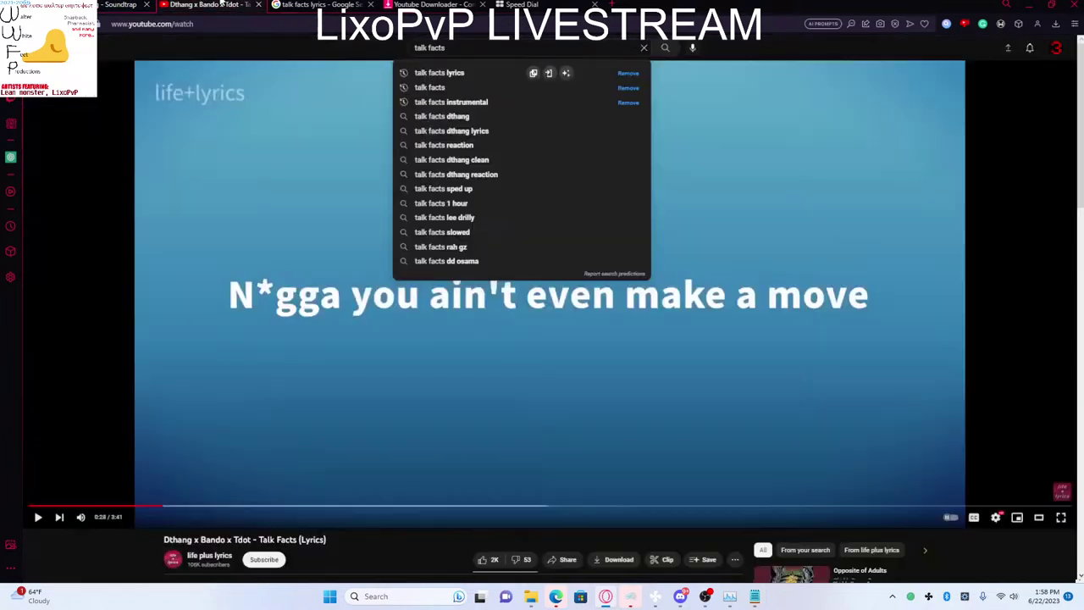
left_click(298, 445)
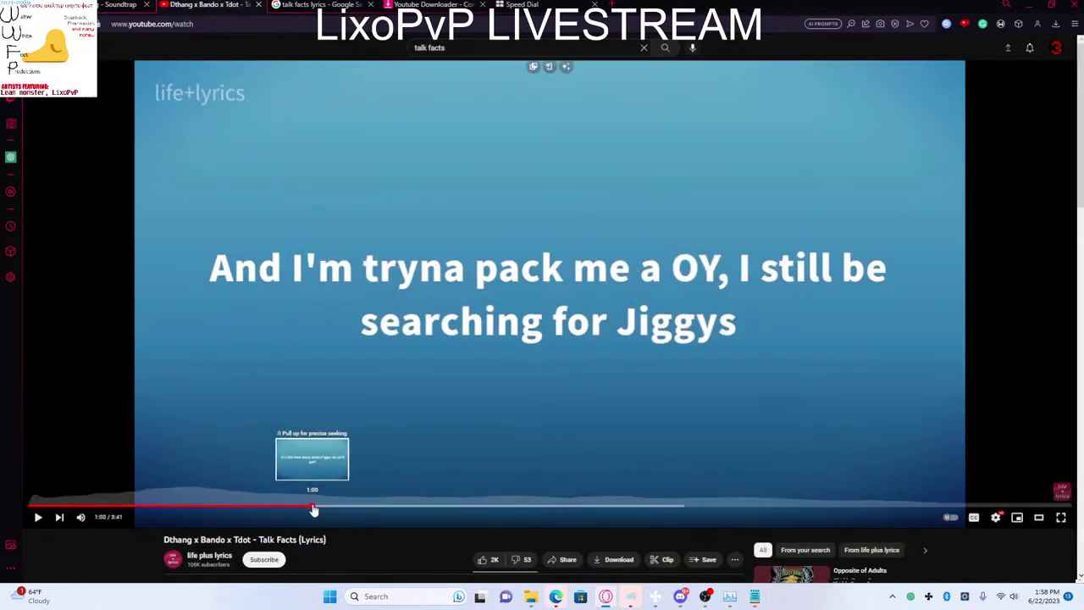
Step: Skip through the Talk Facts lyric video between 1:00 and 1:21 to read the lyrics, and pause it at 1:18
left_click(314, 510)
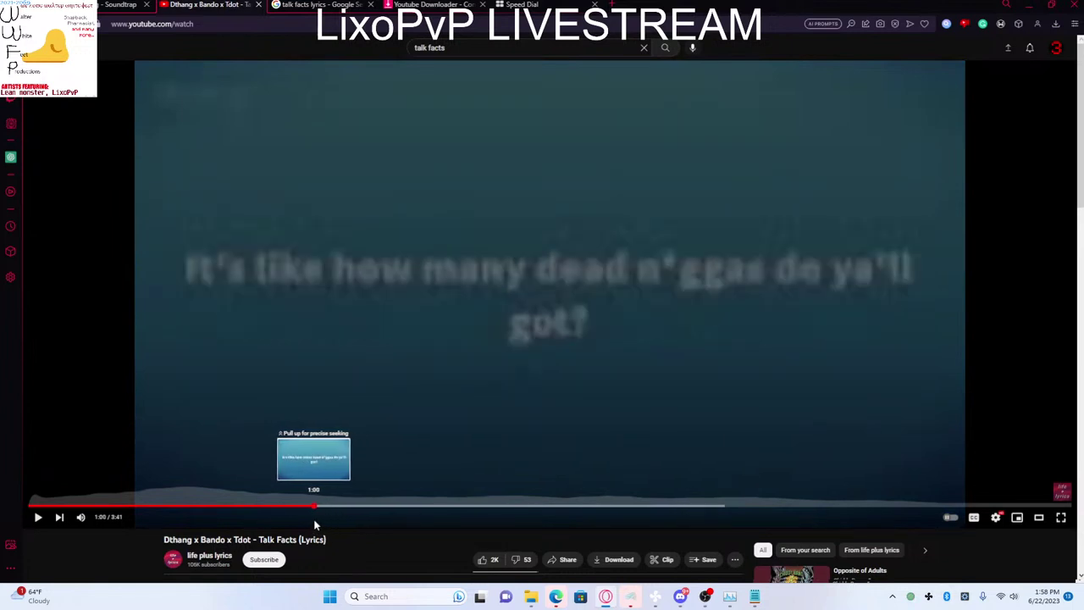
left_click_drag(316, 526, 376, 508)
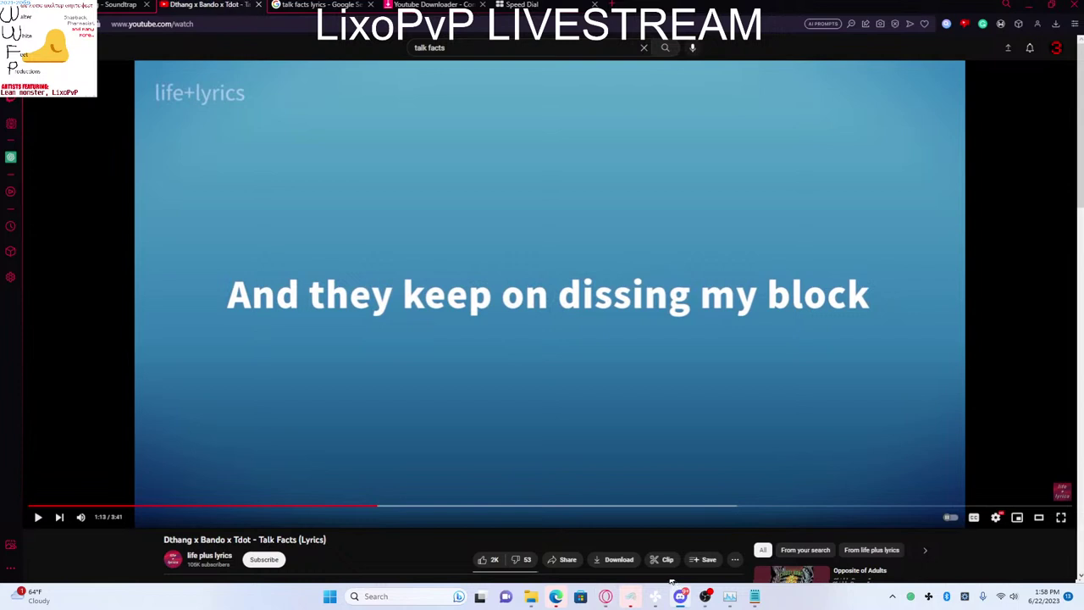
left_click(416, 506)
left_click(420, 334)
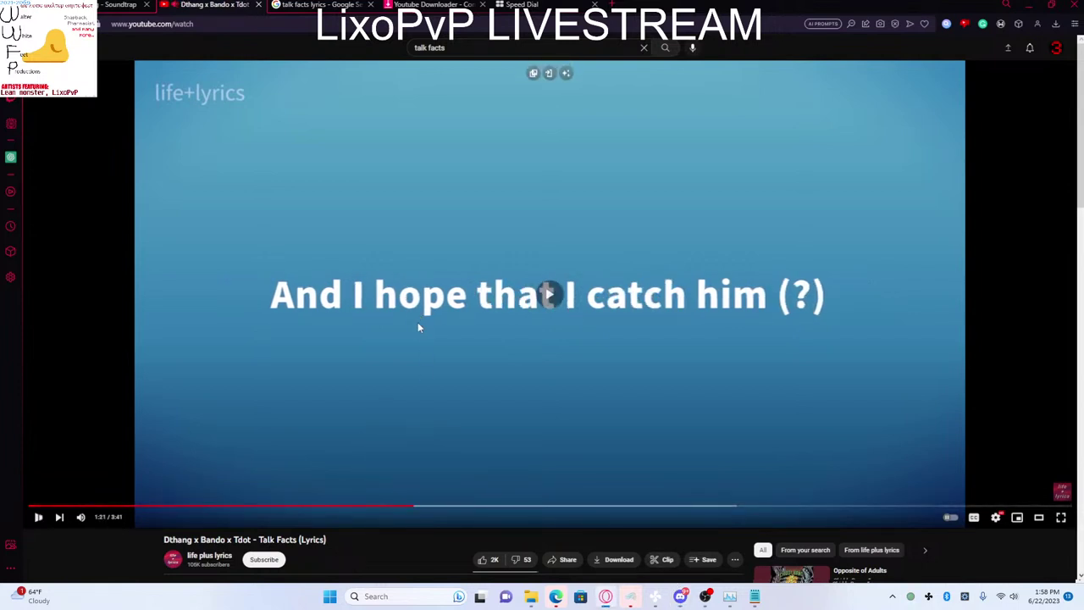
left_click(346, 507)
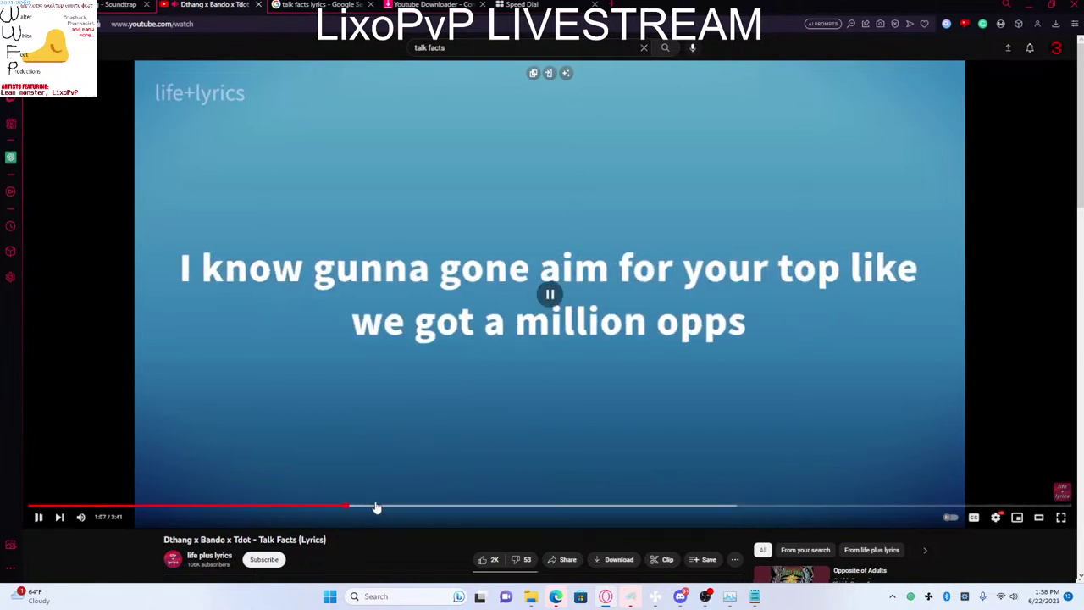
mouse_move(381, 506)
left_mouse_down()
mouse_move(394, 507)
mouse_move(382, 513)
left_mouse_up()
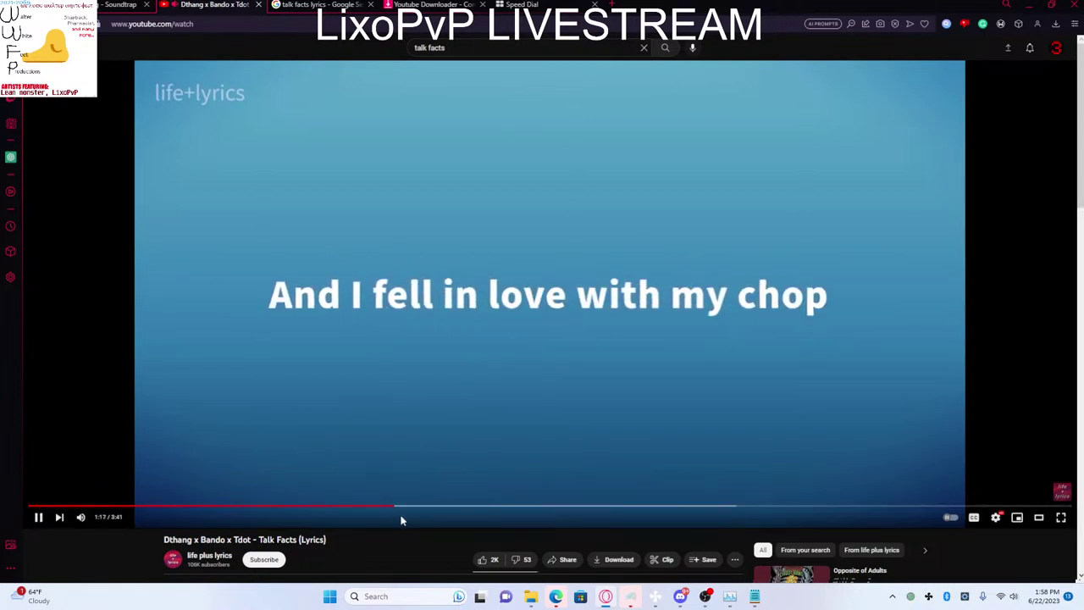
key("space")
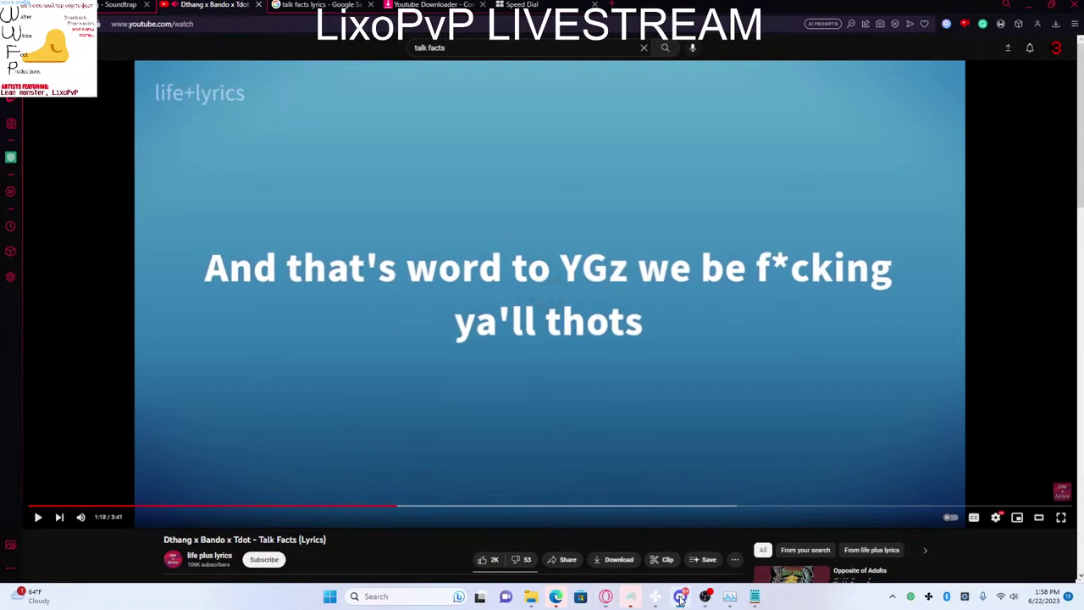